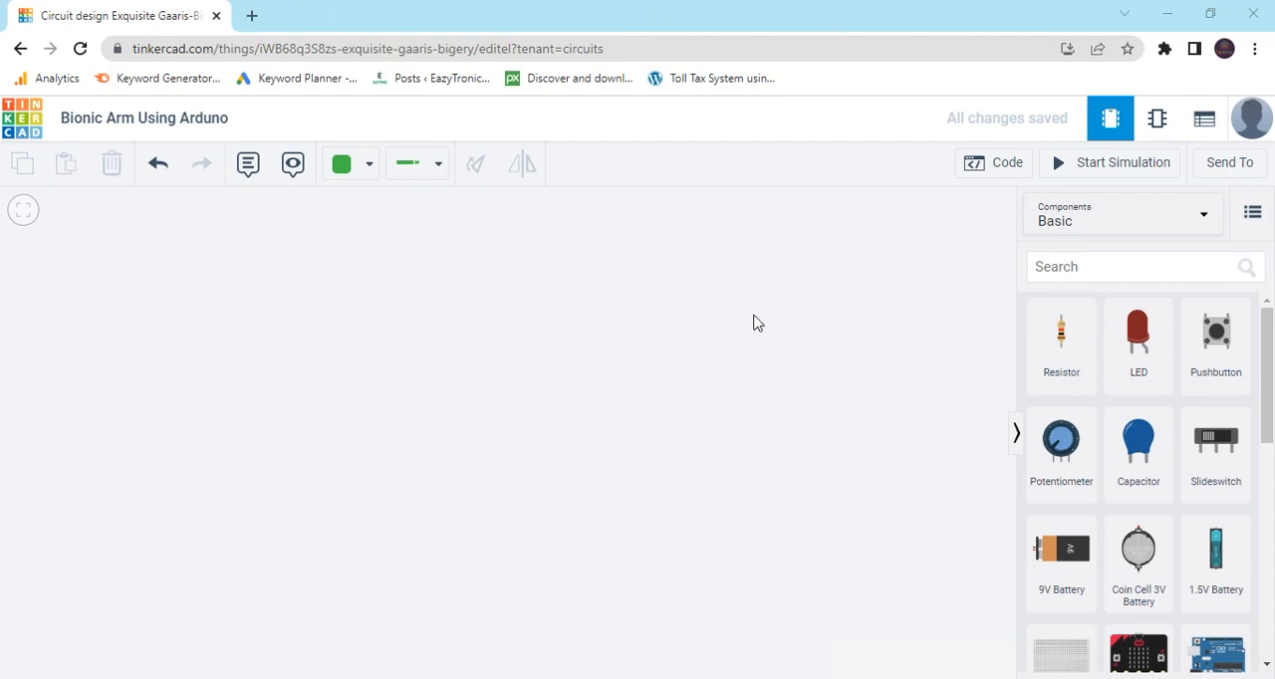
Find the Arduino Uno R3 in the component library and place it on the empty workplane.
{"action": "left_click", "coordinate": [1089, 270]}
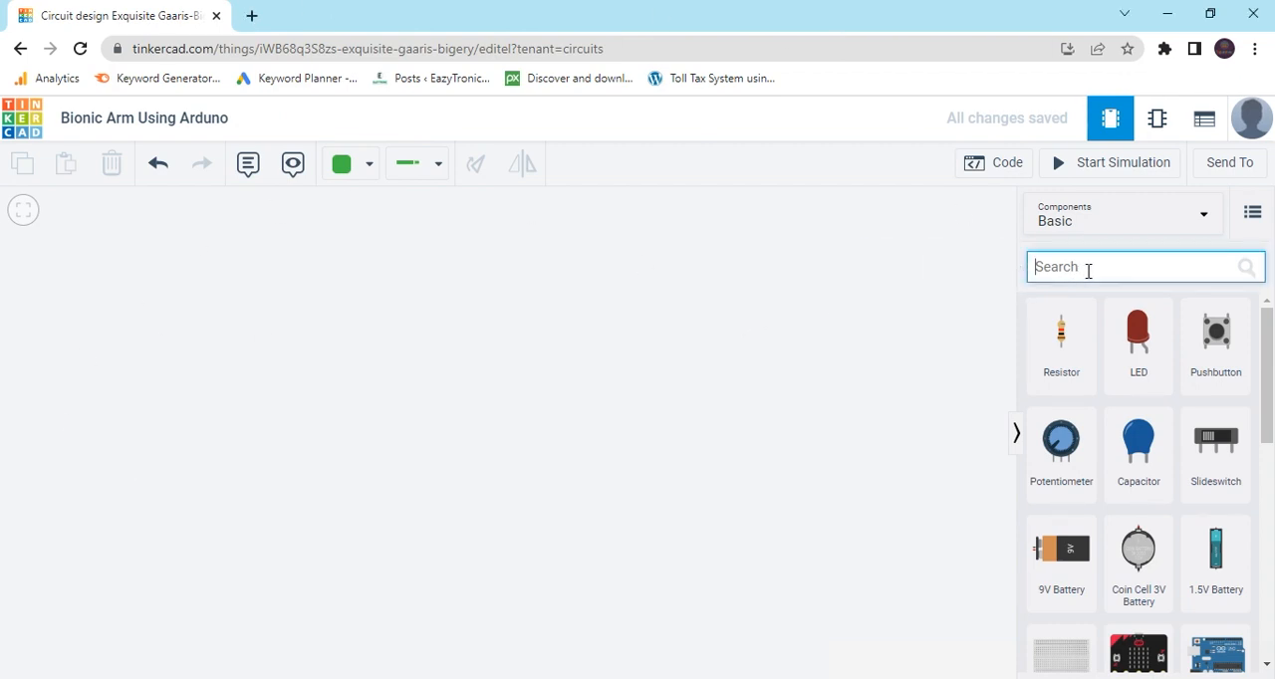
{"action": "type", "text": "arduino"}
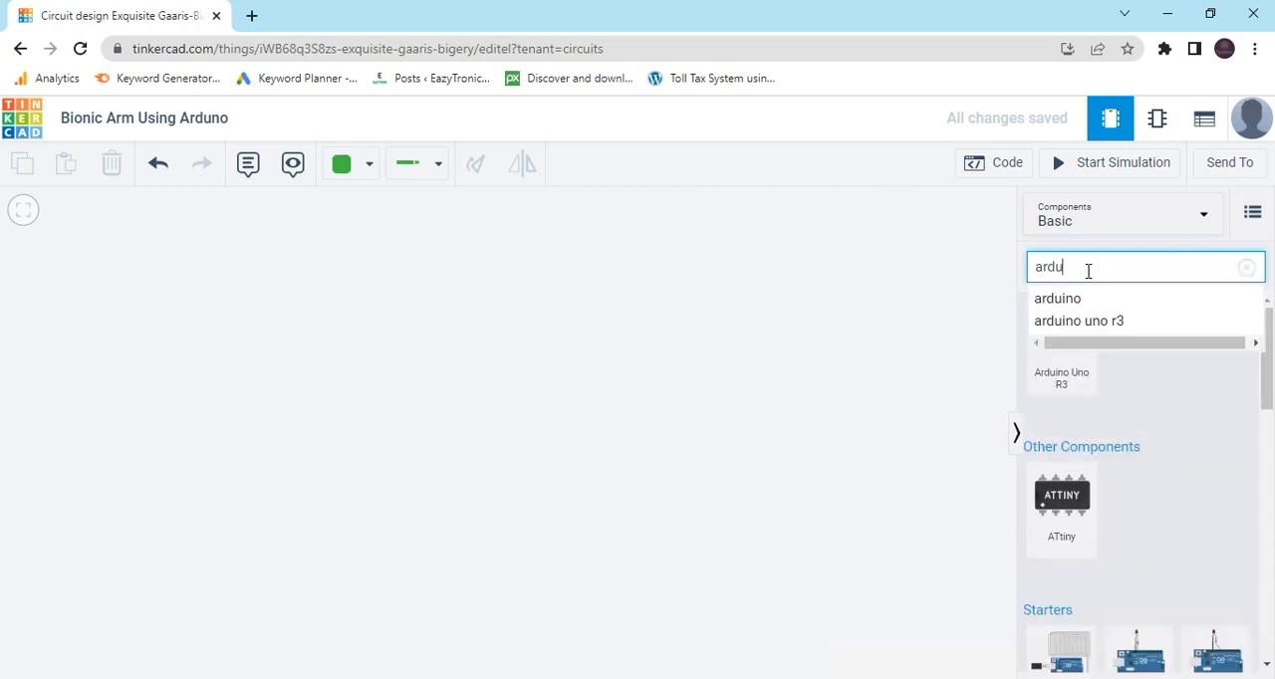
{"action": "key", "text": "Return"}
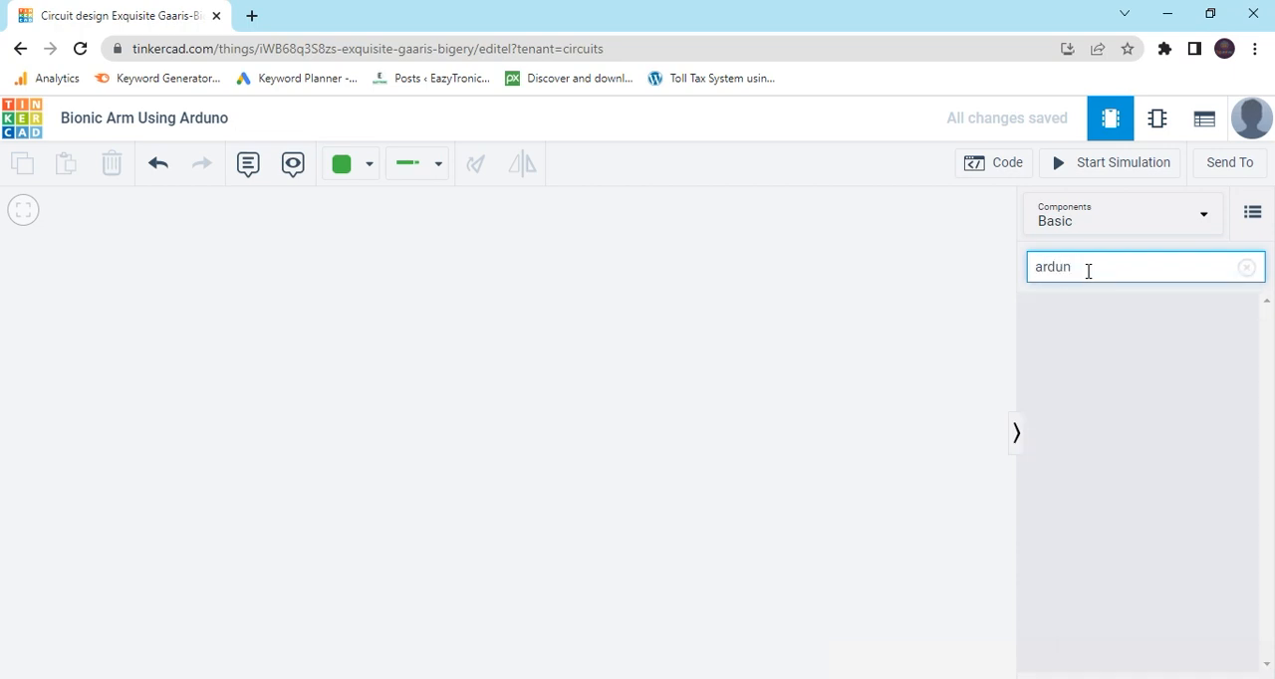
{"action": "key", "text": "BackSpace"}
{"action": "left_click_drag", "start_coordinate": [1059, 373], "coordinate": [399, 426]}
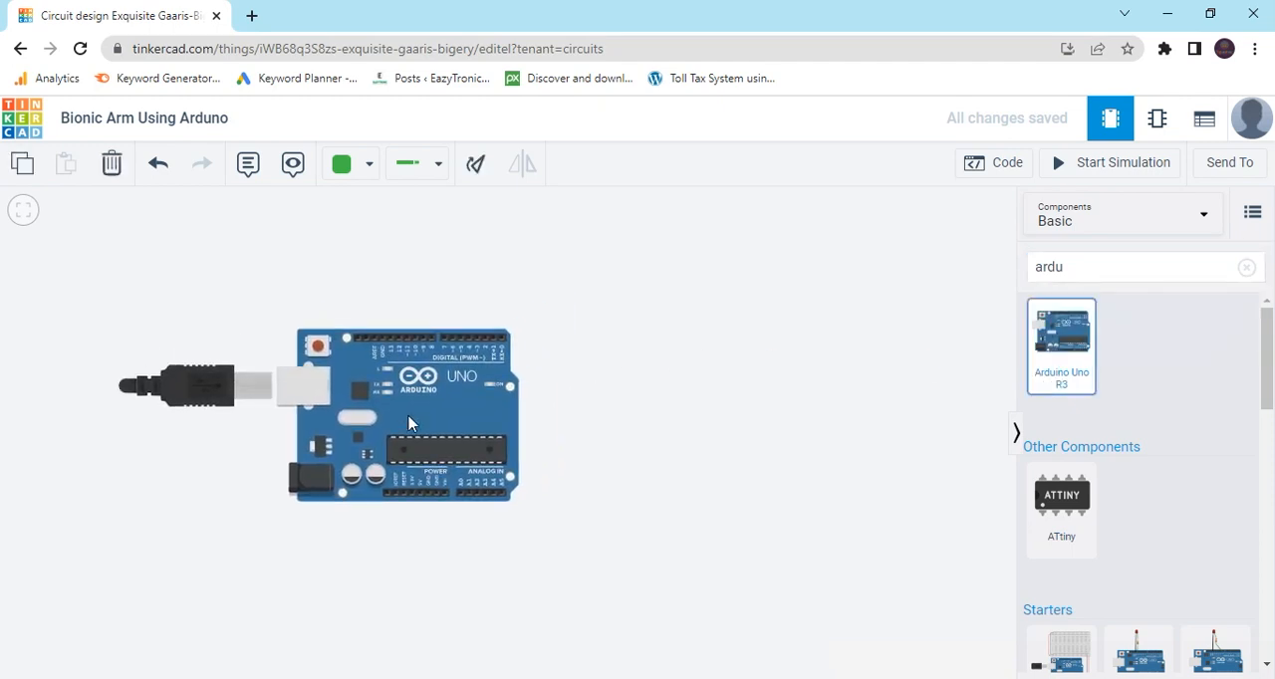
{"action": "scroll", "coordinate": [698, 396], "scroll_direction": "up", "scroll_amount": 1}
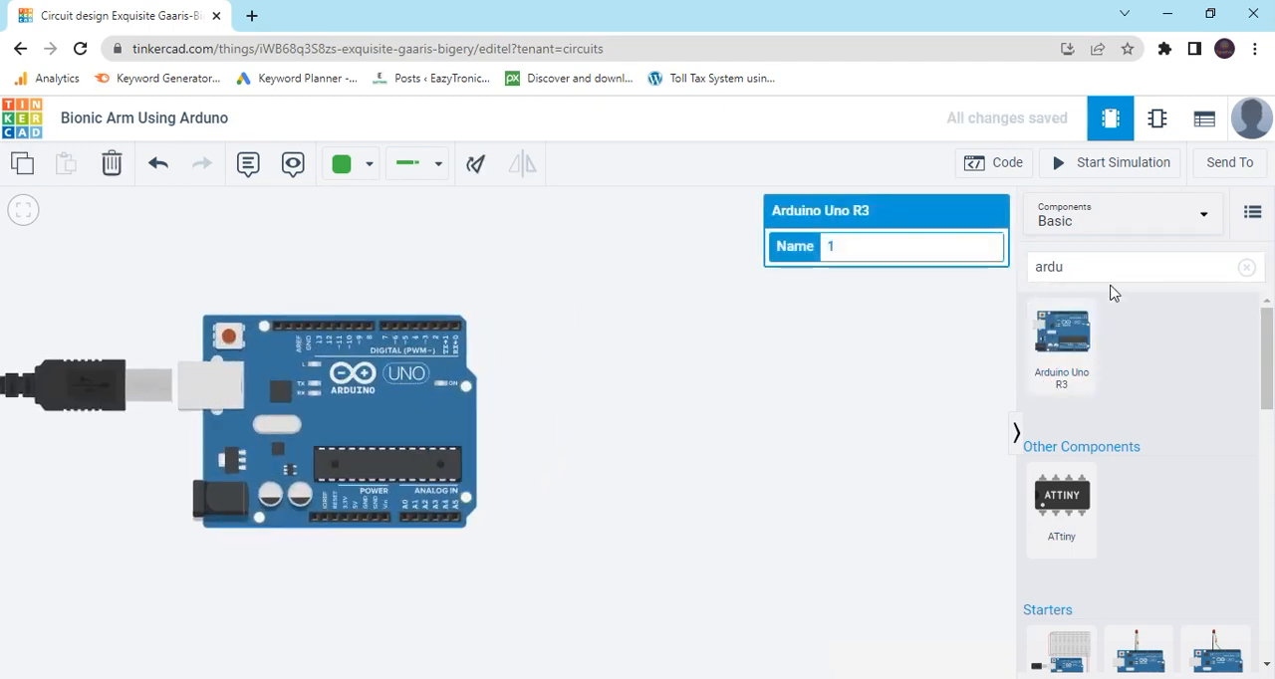
Search the component library for "flex" and place a Flex Sensor upright to the right of the Arduino.
{"action": "left_click", "coordinate": [1247, 269]}
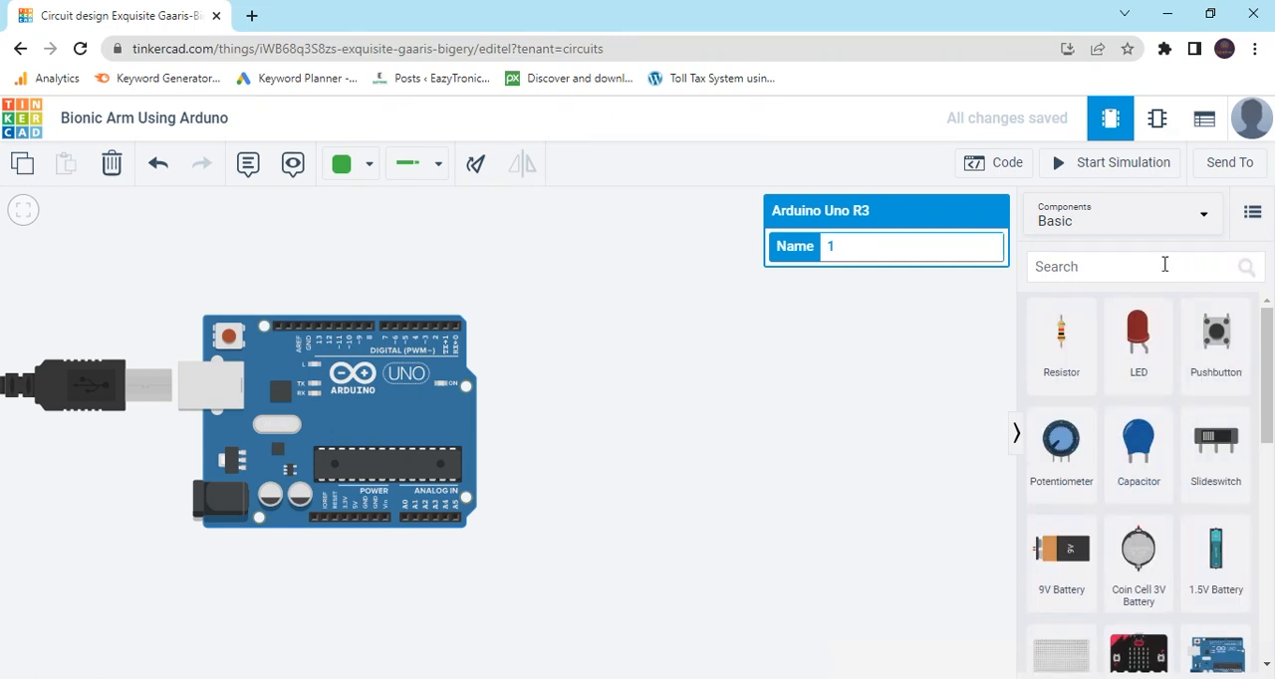
{"action": "left_click", "coordinate": [1157, 268]}
{"action": "type", "text": "fle"}
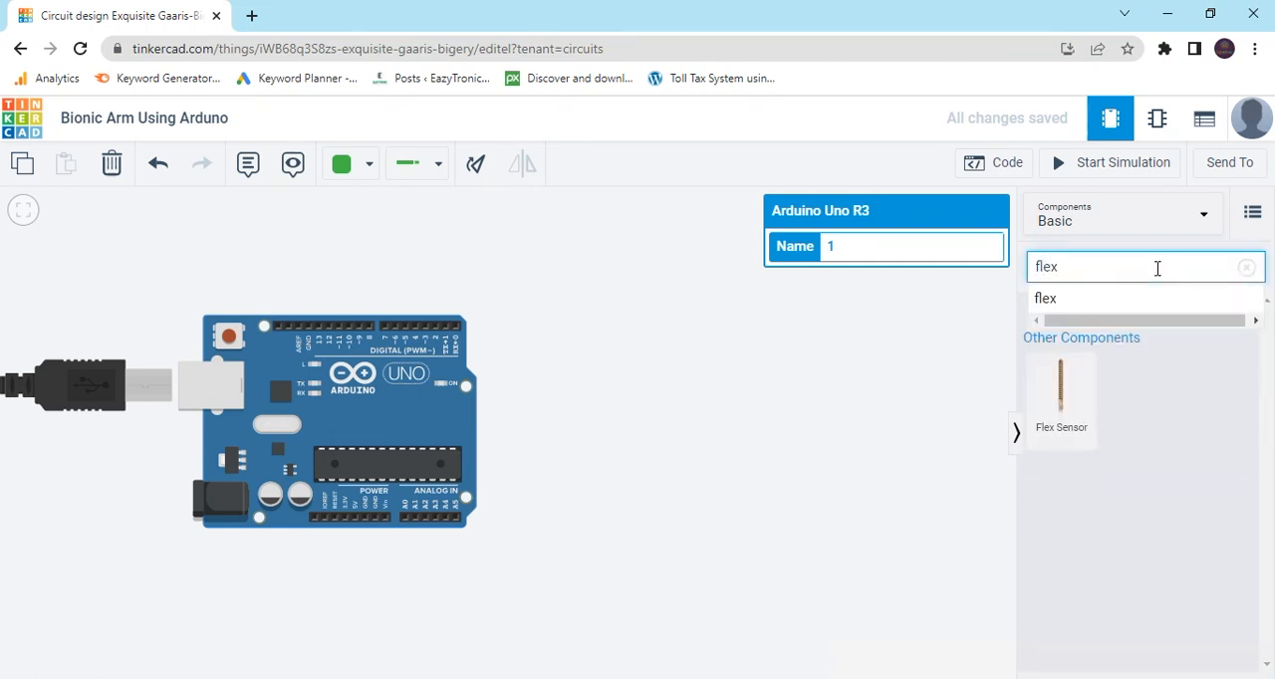
{"action": "type", "text": "x"}
{"action": "left_click_drag", "start_coordinate": [1059, 390], "coordinate": [686, 390]}
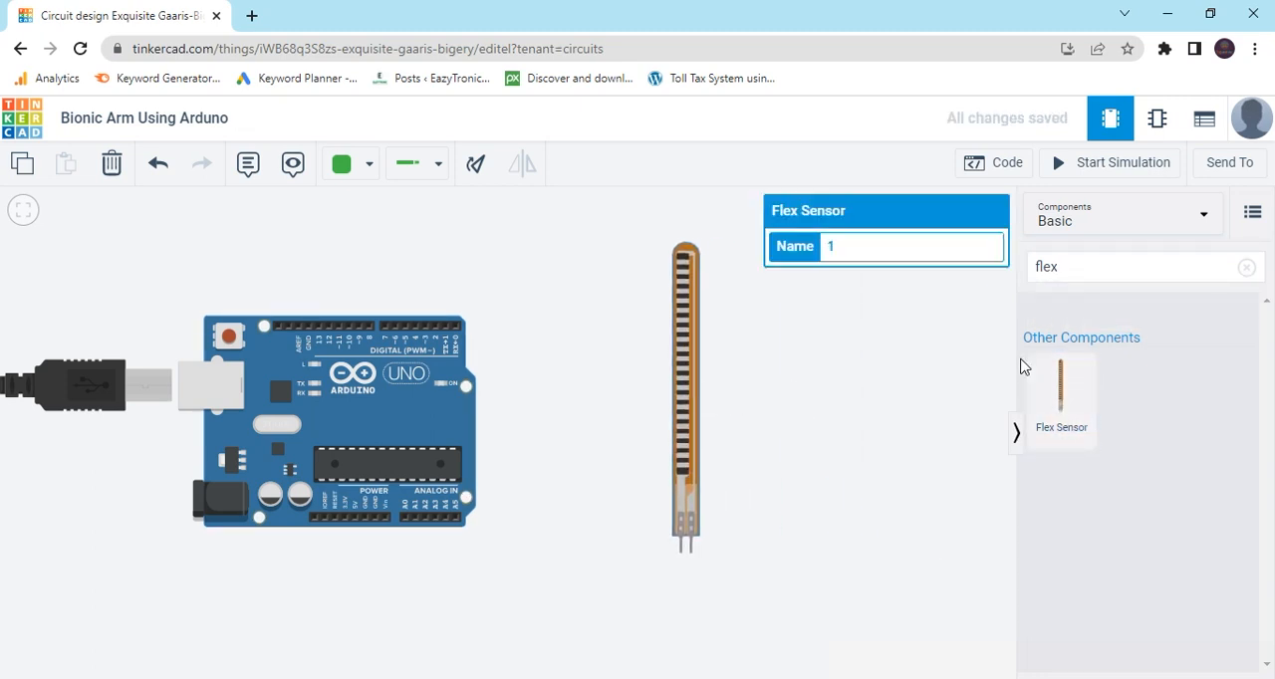
Search for "servo", add a positional Micro Servo between the Arduino and the flex sensor, and space the two parts apart.
{"action": "left_click", "coordinate": [1247, 269]}
{"action": "left_click", "coordinate": [1193, 265]}
{"action": "type", "text": "servo"}
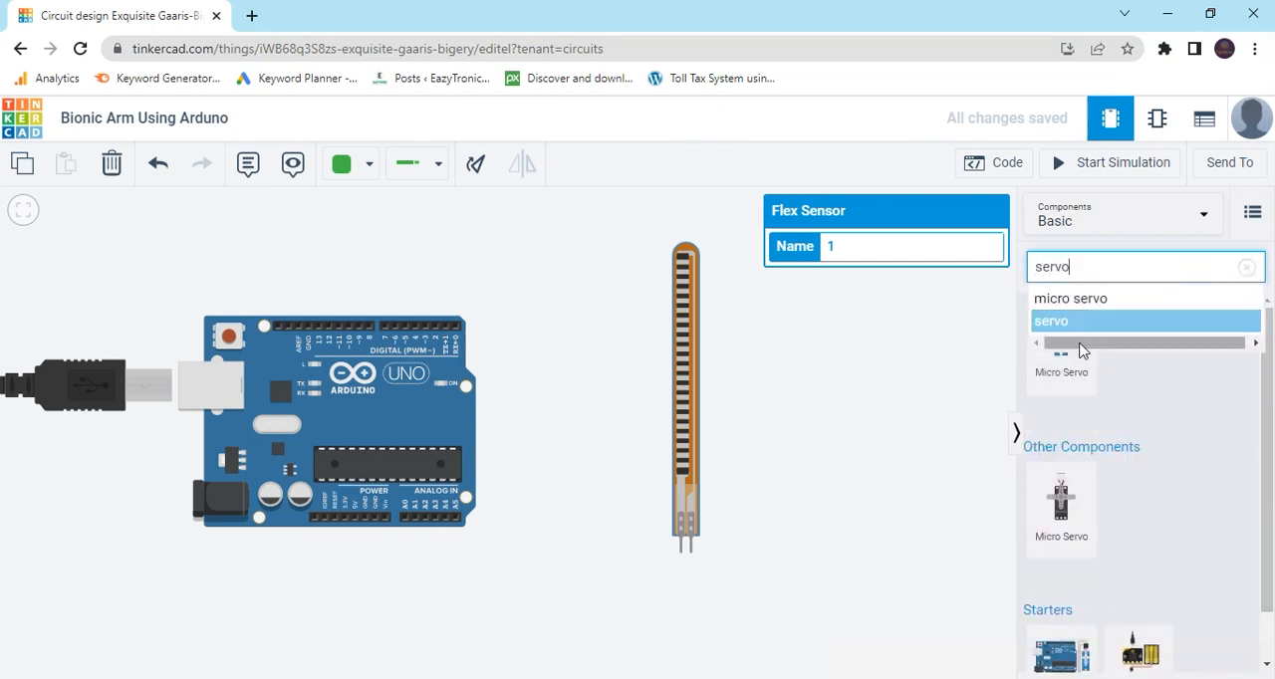
{"action": "left_click_drag", "start_coordinate": [1058, 364], "coordinate": [568, 393]}
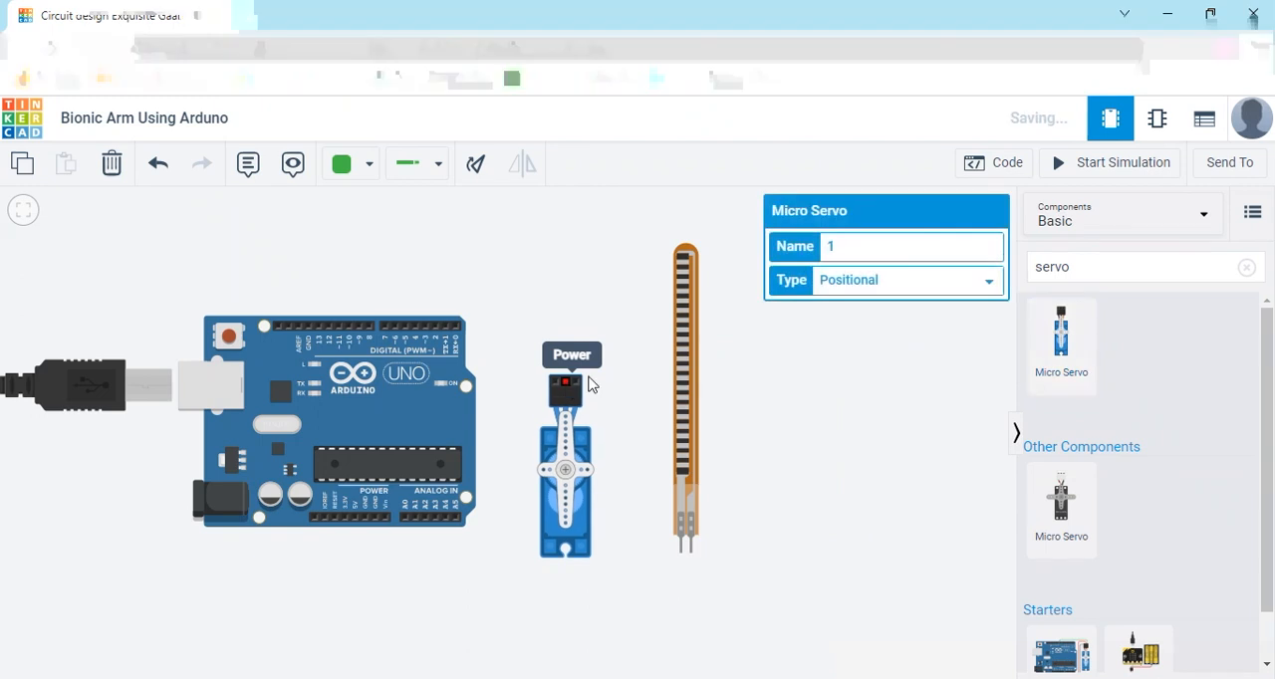
{"action": "left_click_drag", "start_coordinate": [686, 373], "coordinate": [737, 377]}
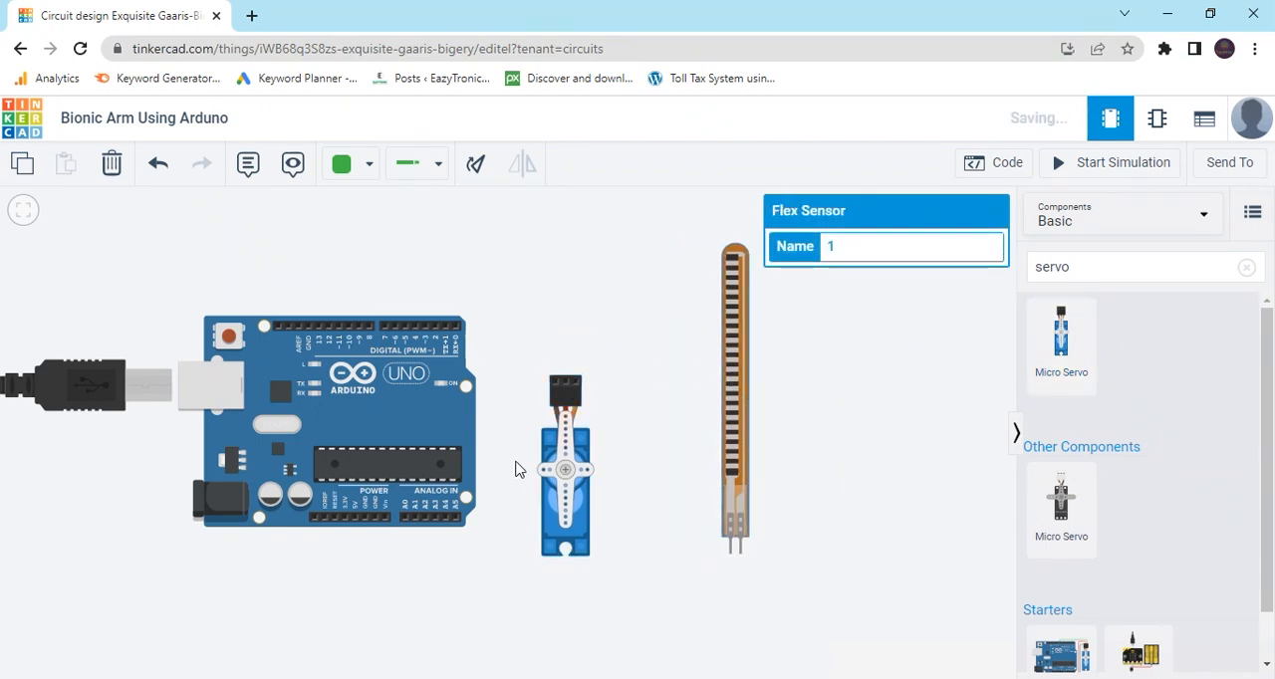
{"action": "left_click_drag", "start_coordinate": [557, 476], "coordinate": [575, 449]}
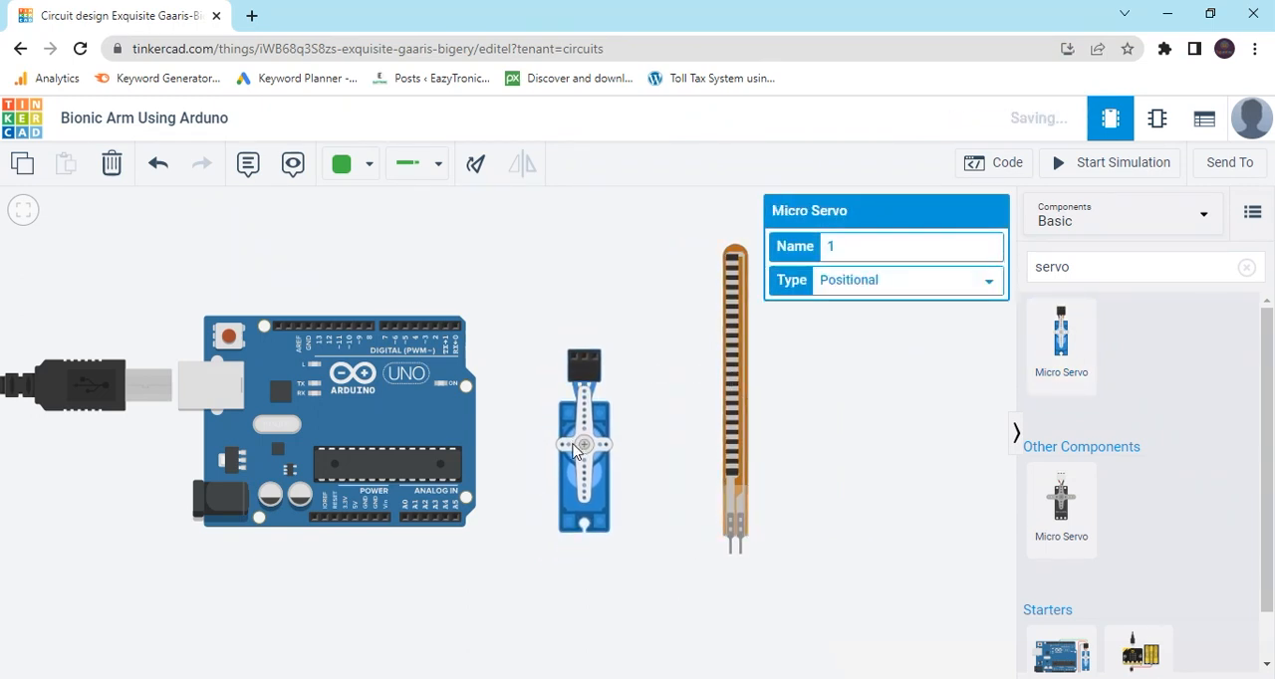
{"action": "left_click", "coordinate": [774, 445]}
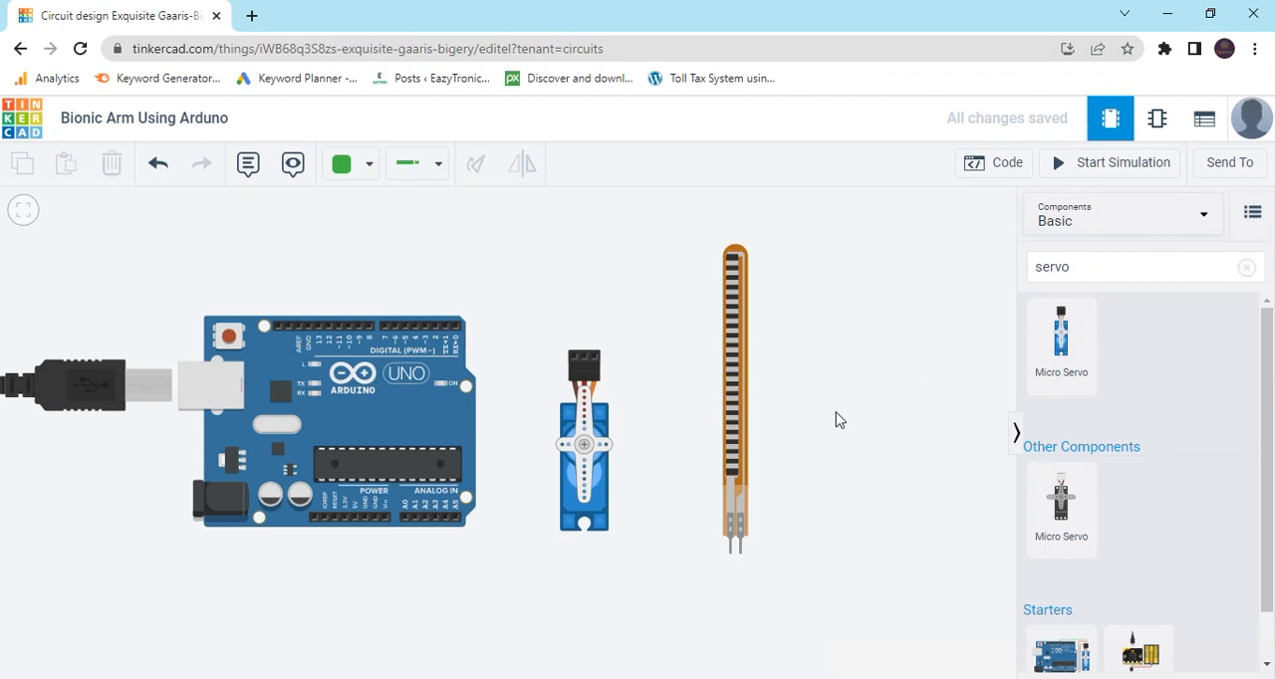
Add a resistor directly below the flex sensor's left pin, and move the micro servo up beside the Arduino's upper right corner.
{"action": "left_click", "coordinate": [1246, 269]}
{"action": "left_click_drag", "start_coordinate": [1061, 335], "coordinate": [823, 358]}
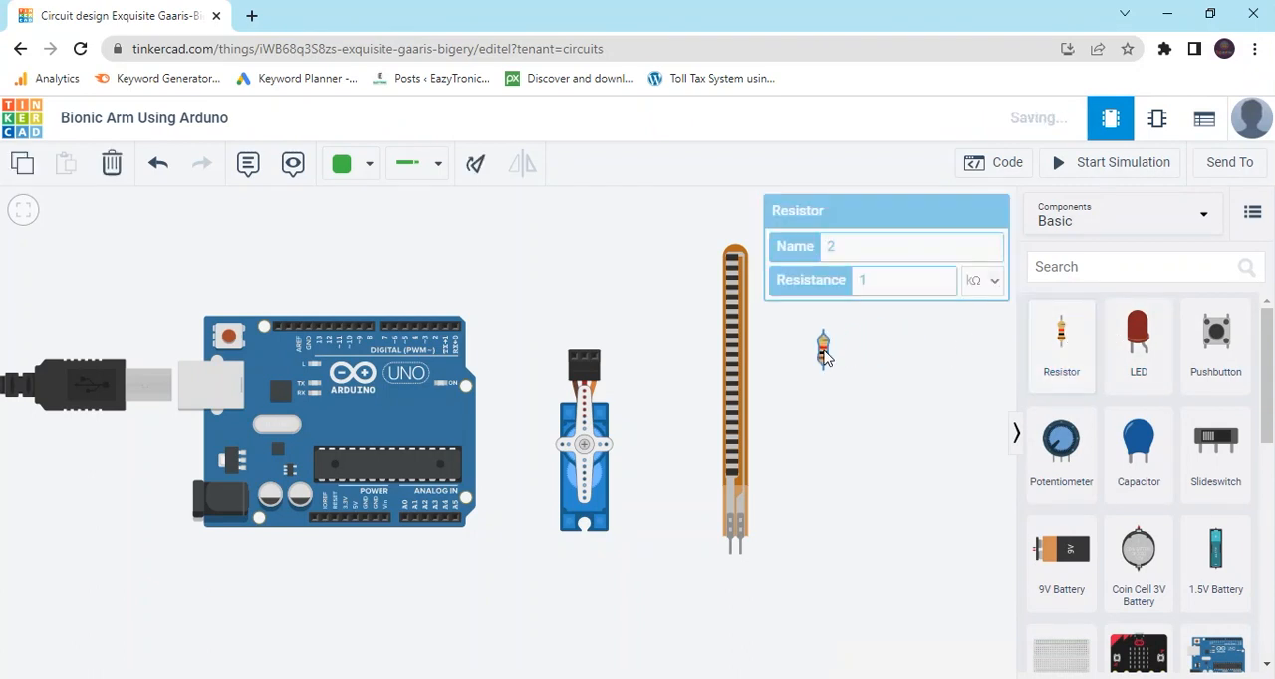
{"action": "left_click", "coordinate": [583, 474]}
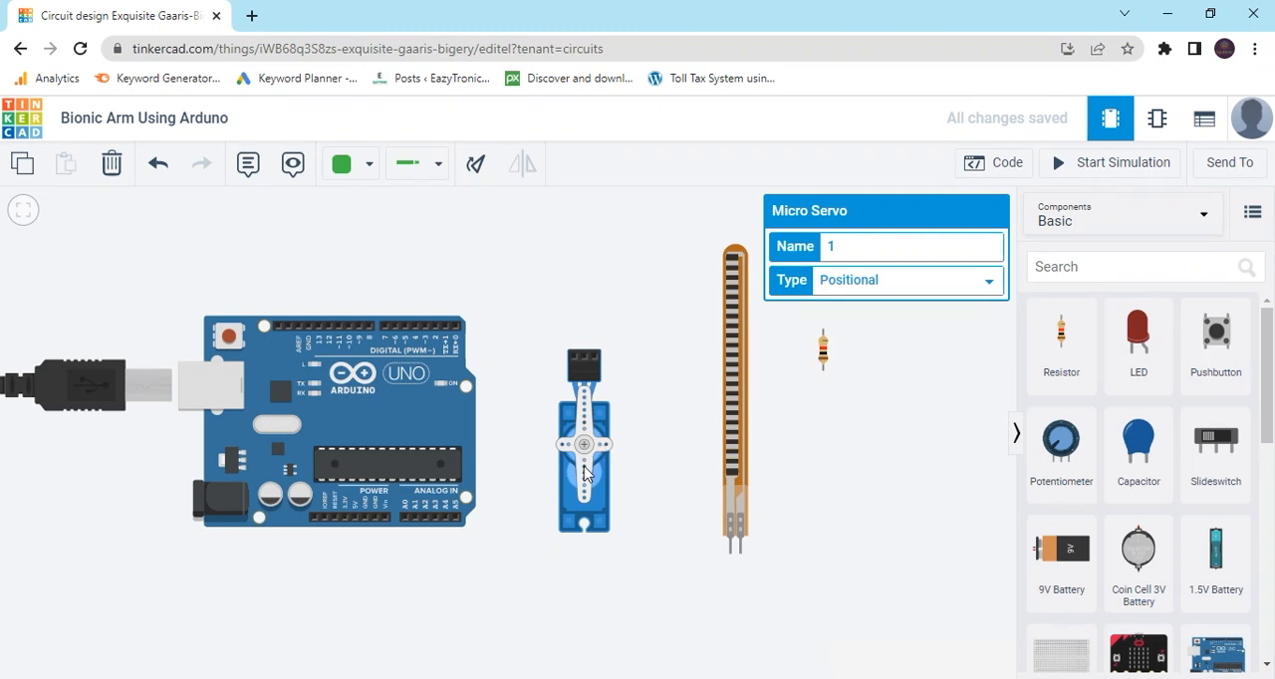
{"action": "left_click_drag", "start_coordinate": [823, 351], "coordinate": [731, 576]}
{"action": "left_click_drag", "start_coordinate": [741, 465], "coordinate": [713, 435]}
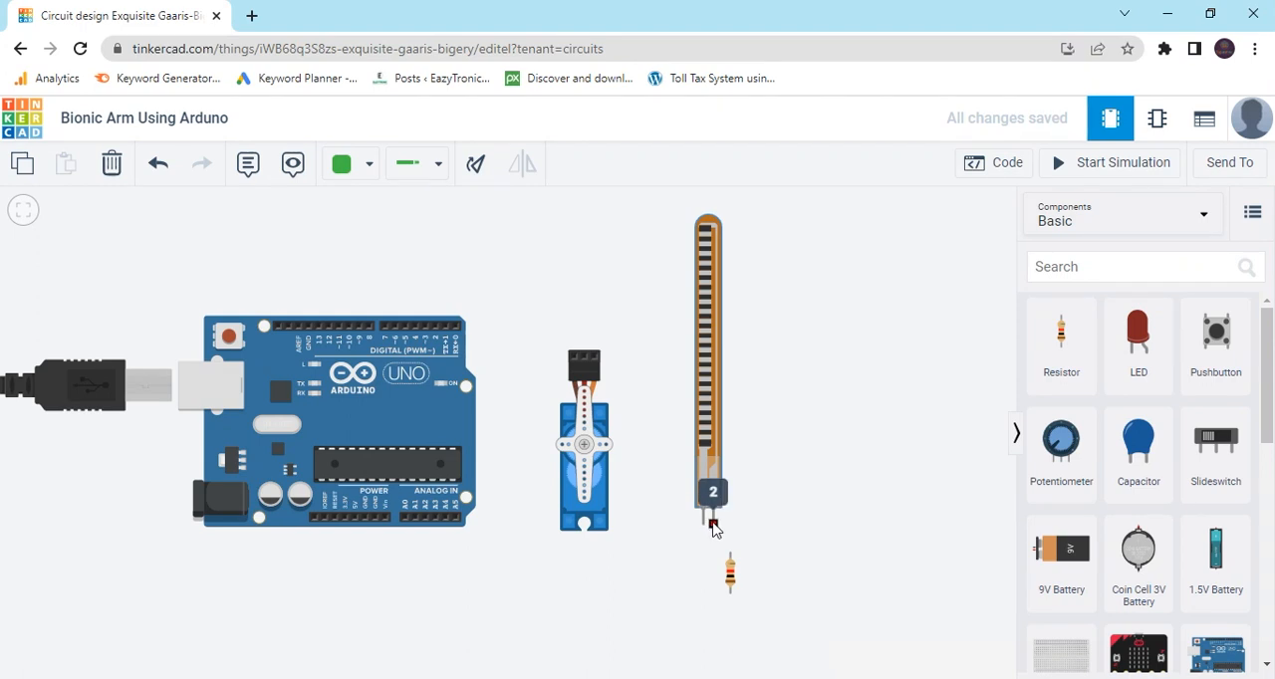
{"action": "left_click_drag", "start_coordinate": [730, 586], "coordinate": [703, 561]}
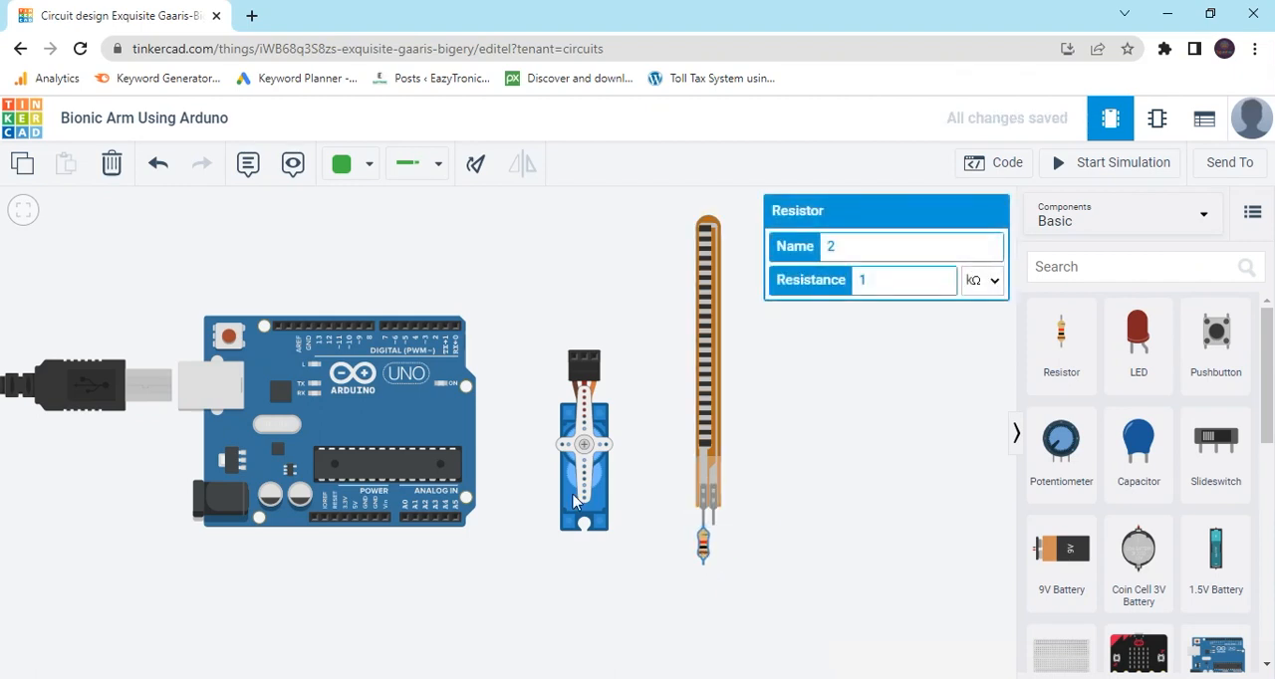
{"action": "left_click_drag", "start_coordinate": [578, 493], "coordinate": [533, 345]}
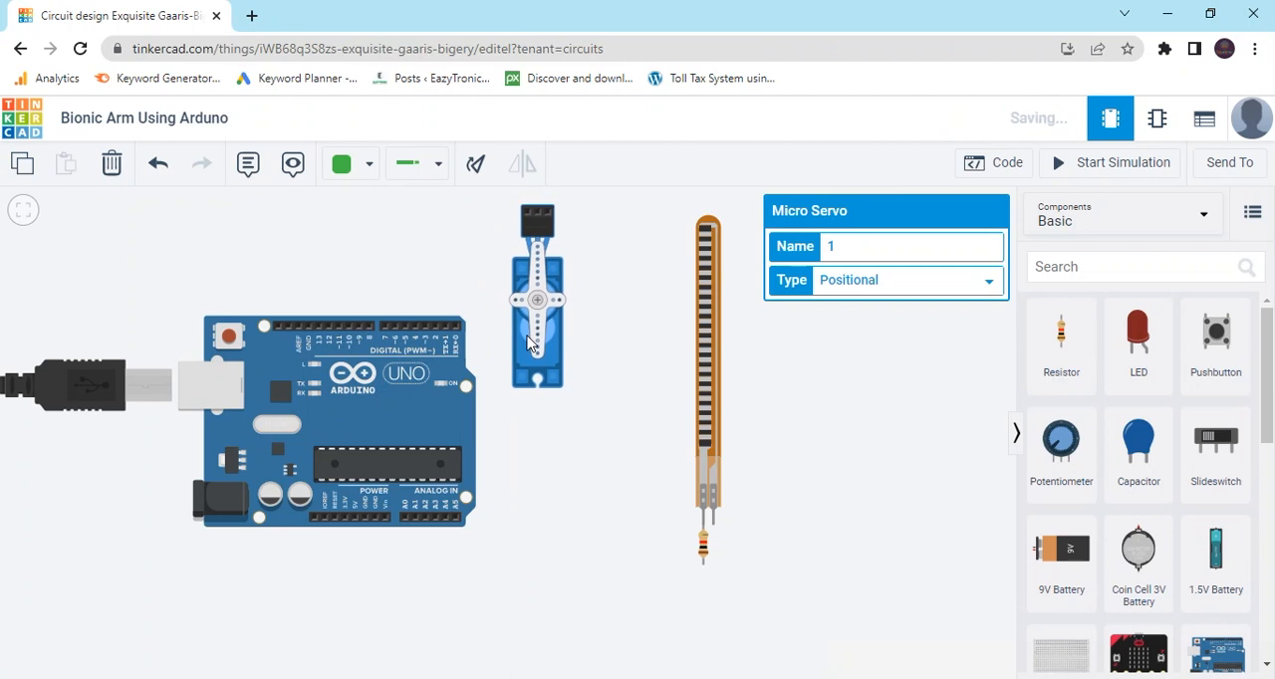
Wire the Arduino's GND power pin next to 5V to the resistor's lower Terminal 1 and color the wire black.
{"action": "left_click", "coordinate": [365, 525]}
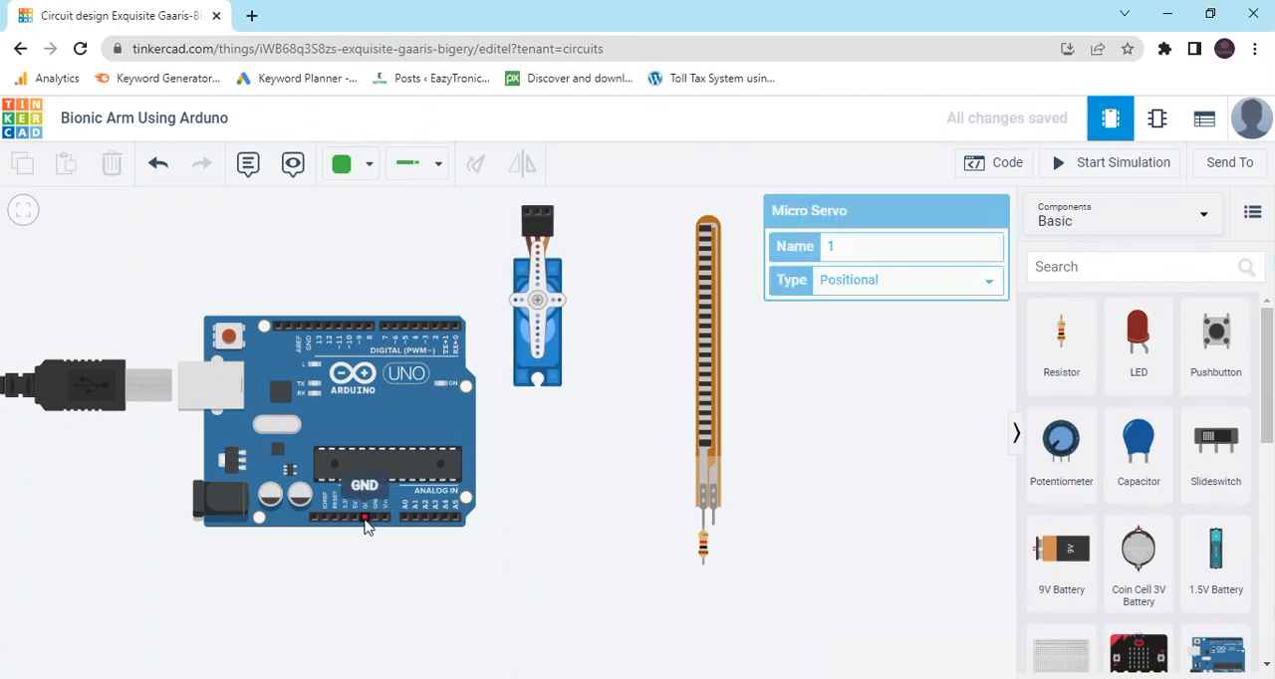
{"action": "left_click", "coordinate": [366, 575]}
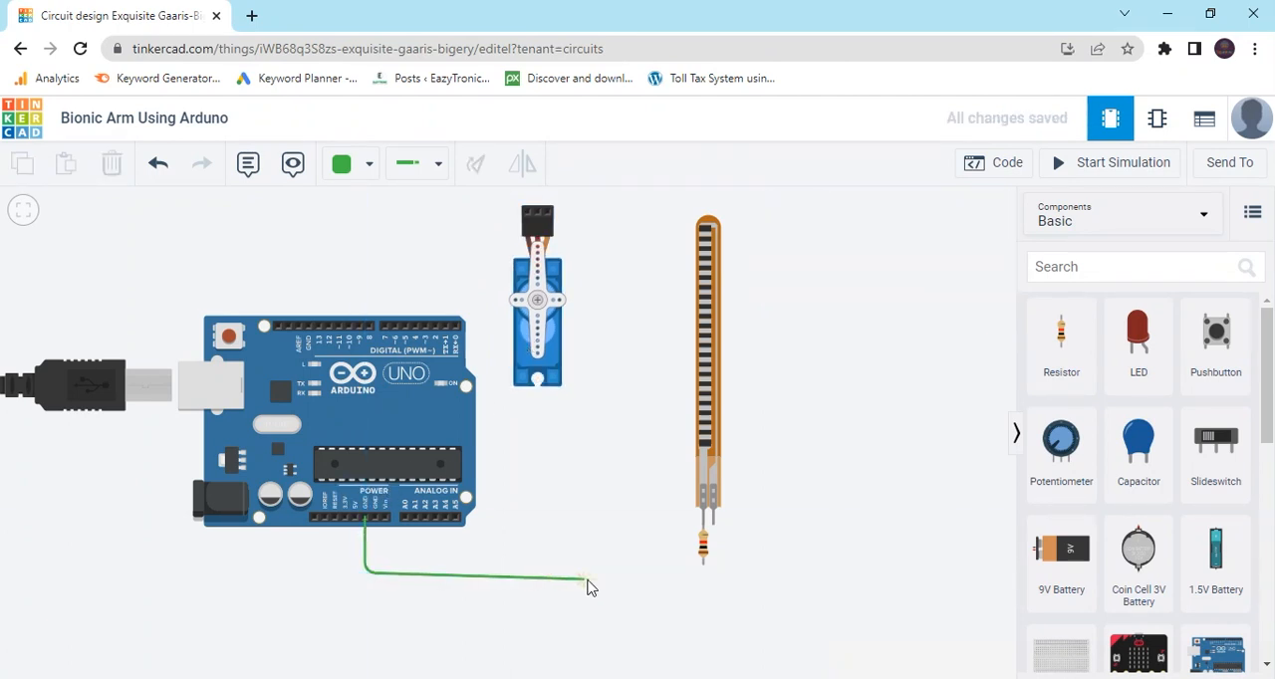
{"action": "left_click", "coordinate": [703, 564]}
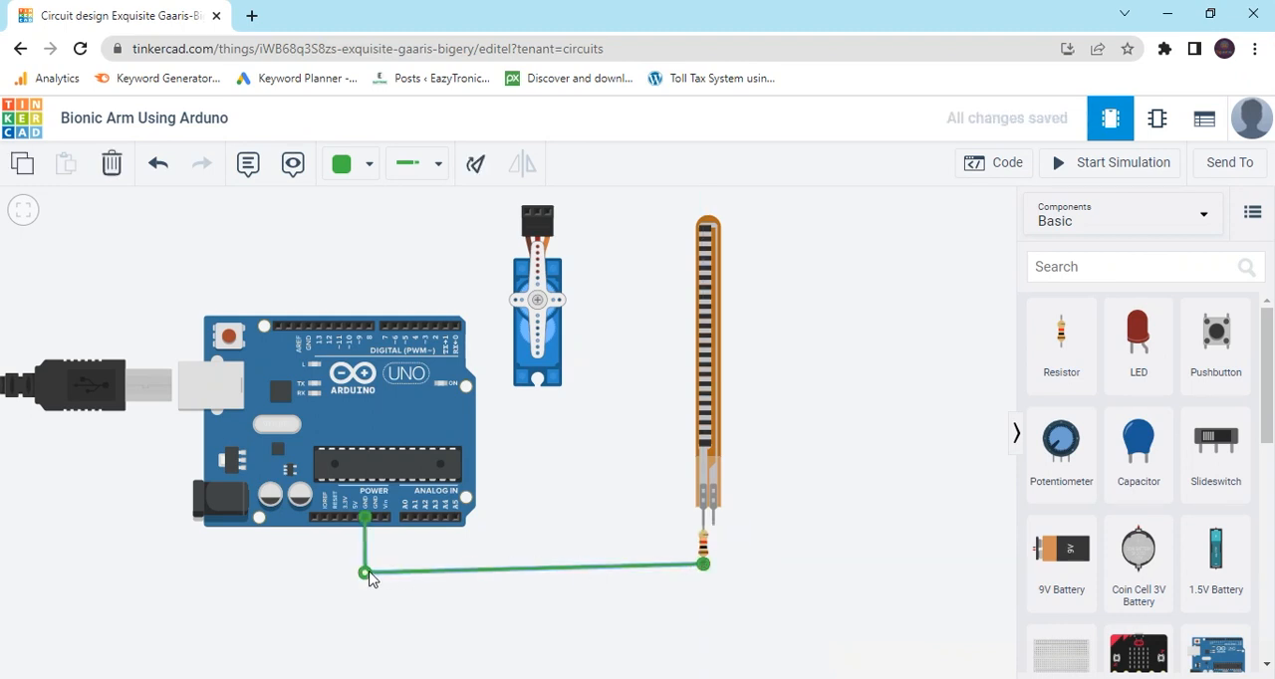
{"action": "left_click_drag", "start_coordinate": [365, 575], "coordinate": [365, 567]}
{"action": "left_click", "coordinate": [354, 166]}
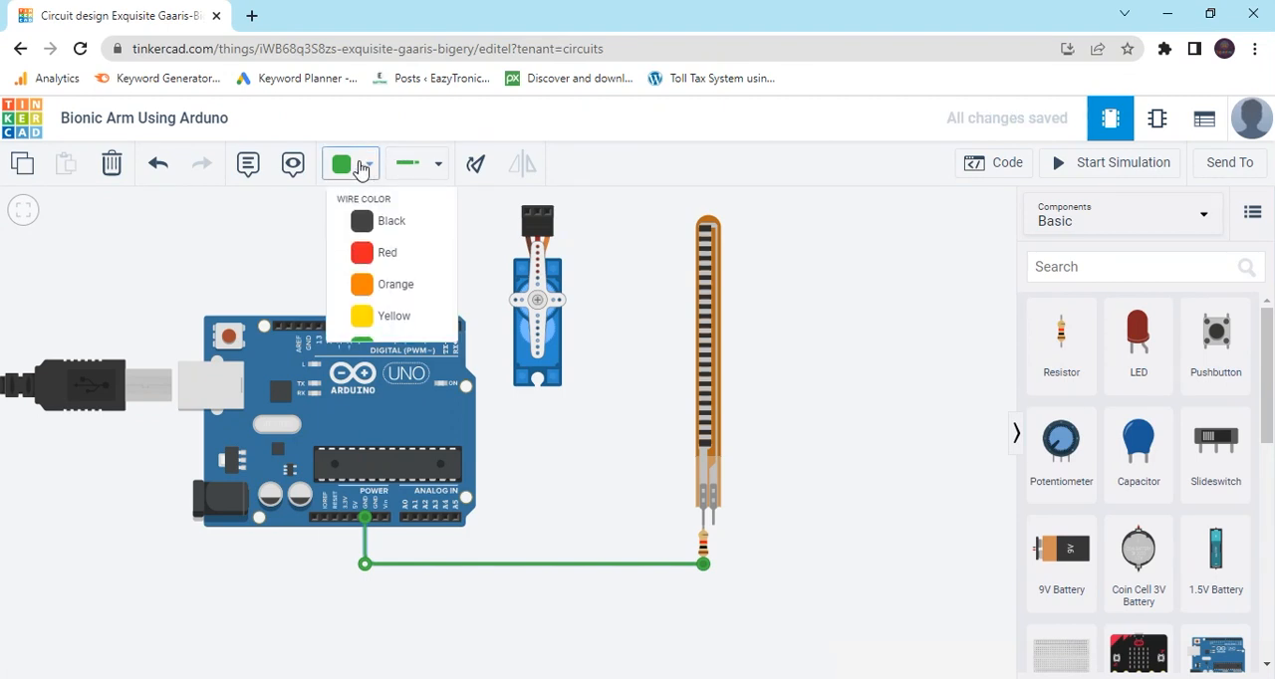
{"action": "left_click", "coordinate": [385, 239]}
{"action": "left_click", "coordinate": [658, 511]}
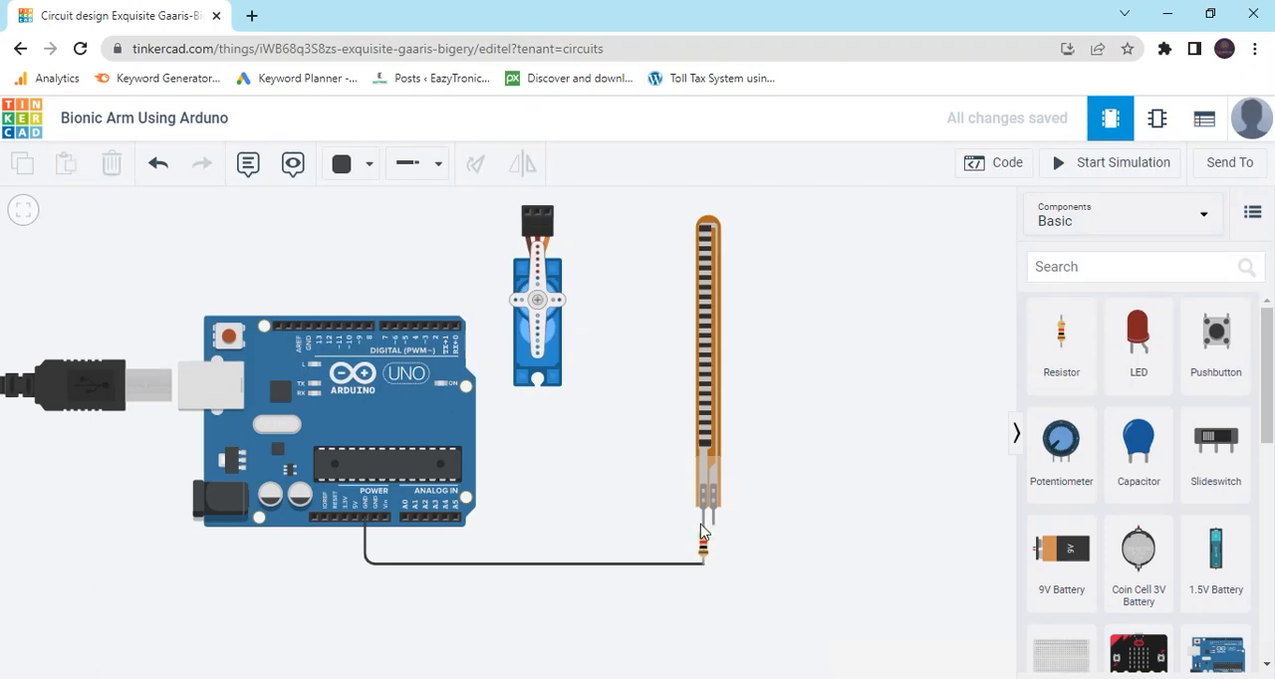
Route a black wire from the junction of the flex sensor's left pin and the resistor to Arduino analog pin A0.
{"action": "left_click", "coordinate": [703, 526]}
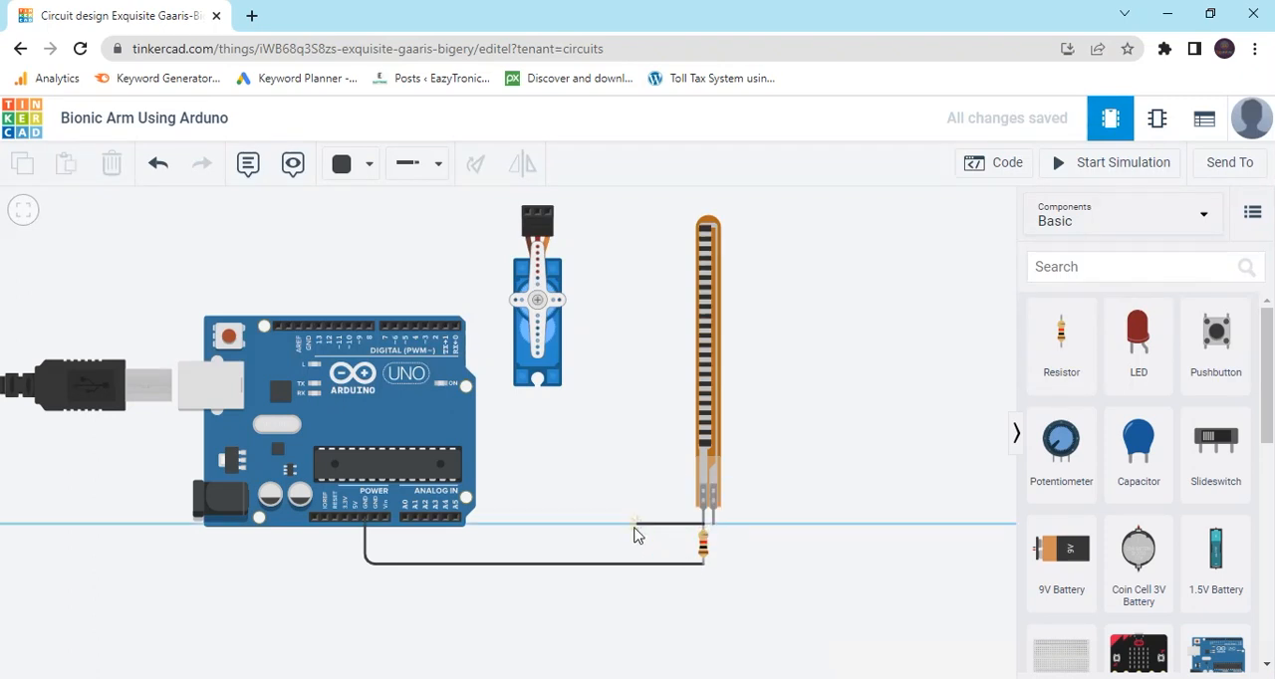
{"action": "left_click", "coordinate": [606, 525]}
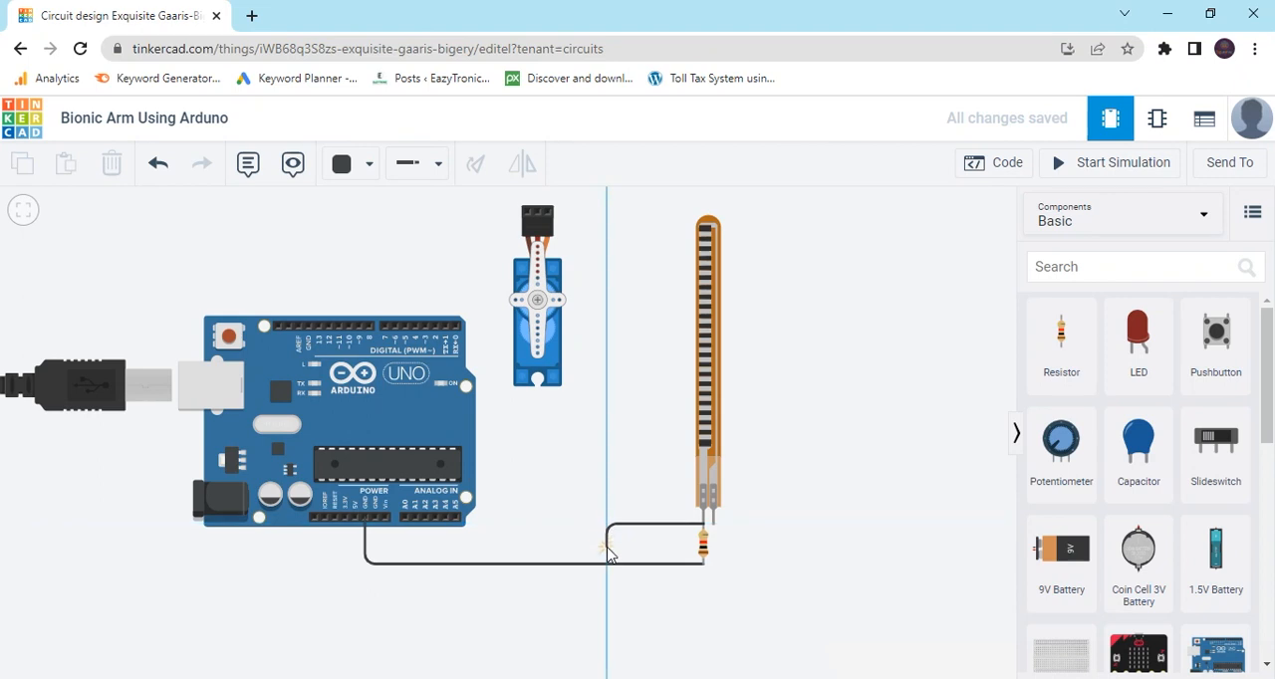
{"action": "left_click", "coordinate": [606, 547]}
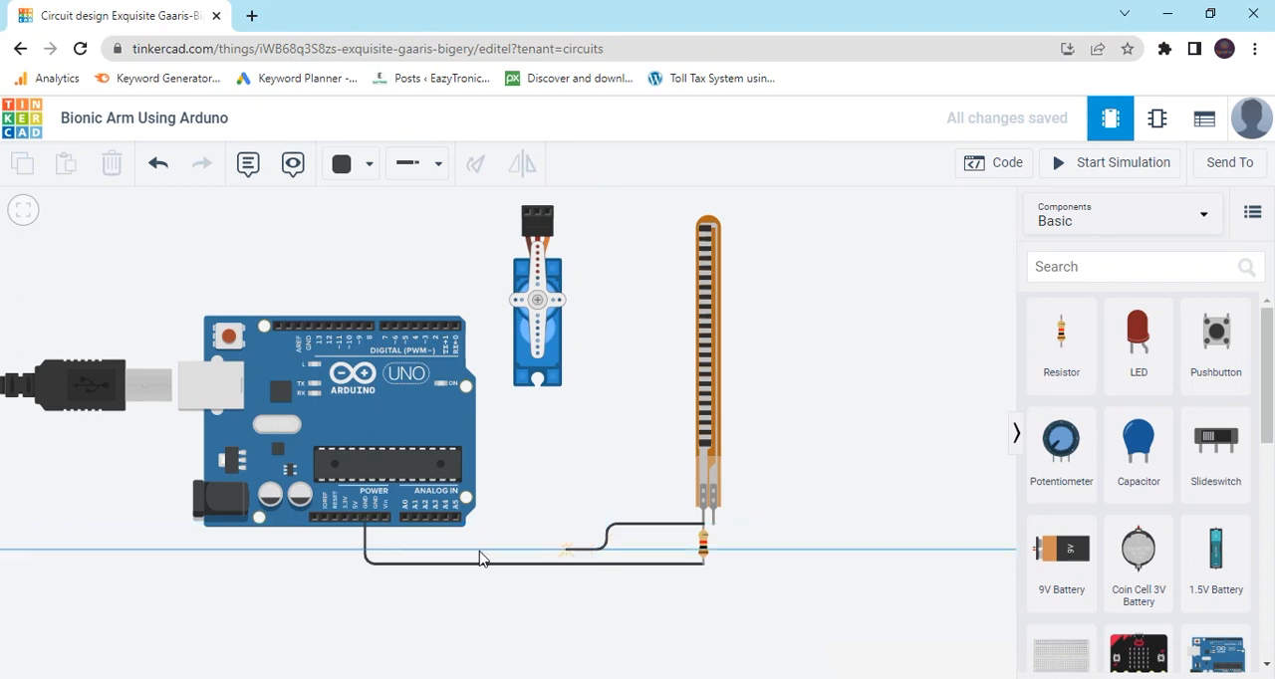
{"action": "left_click", "coordinate": [407, 548]}
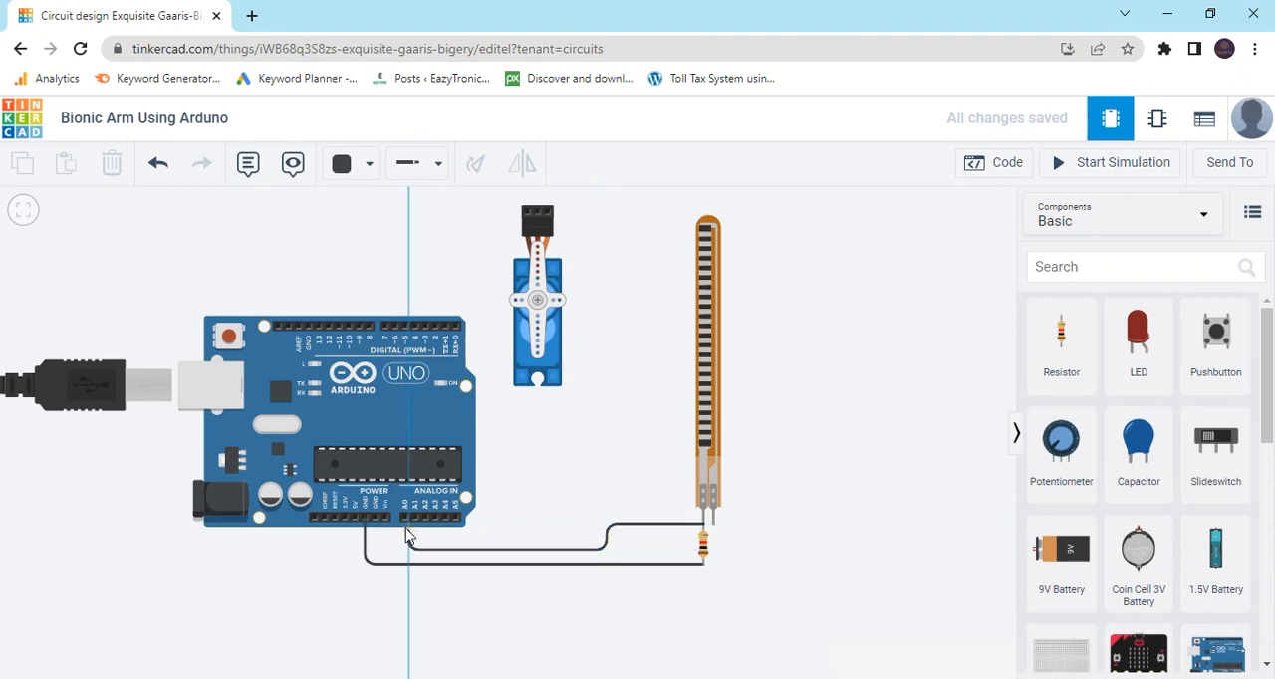
{"action": "left_click", "coordinate": [407, 522]}
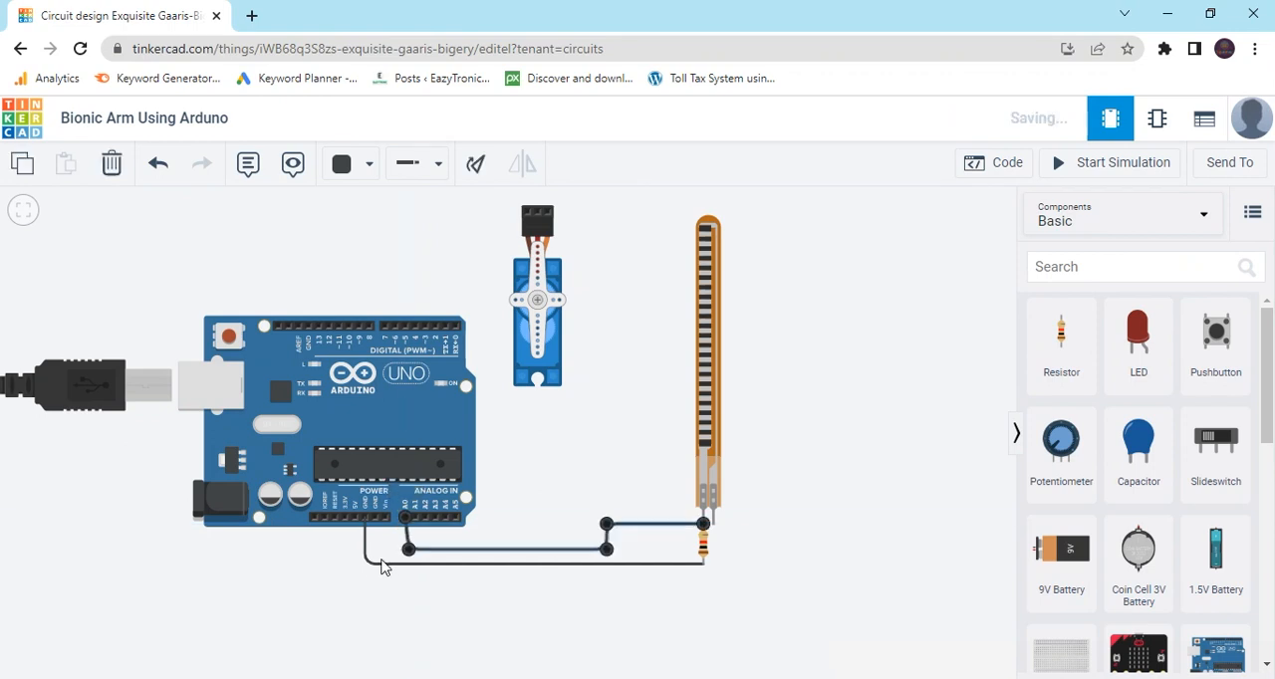
Reroute the GND wire lower, adding a bend beneath the resistor so its long run is horizontal and clear of the A0 wire.
{"action": "left_click", "coordinate": [366, 564]}
{"action": "left_click_drag", "start_coordinate": [365, 565], "coordinate": [364, 587]}
{"action": "left_click", "coordinate": [631, 571]}
{"action": "left_click_drag", "start_coordinate": [632, 570], "coordinate": [703, 586]}
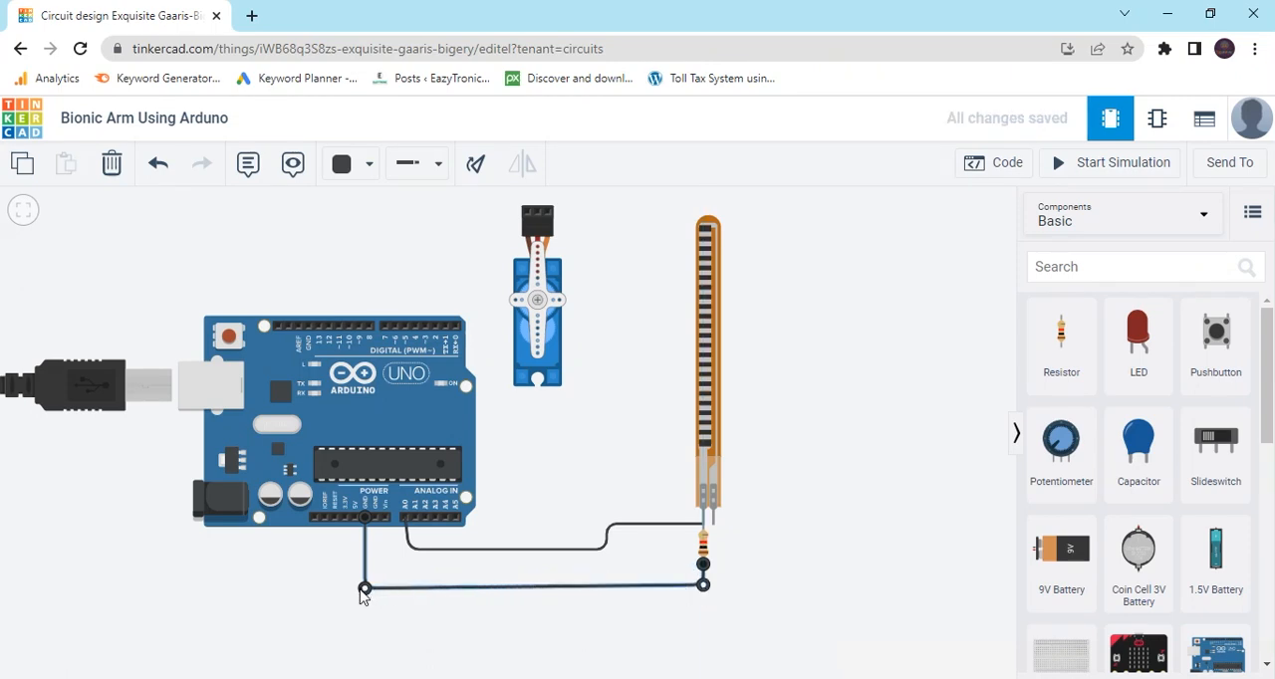
{"action": "left_click_drag", "start_coordinate": [364, 588], "coordinate": [363, 585]}
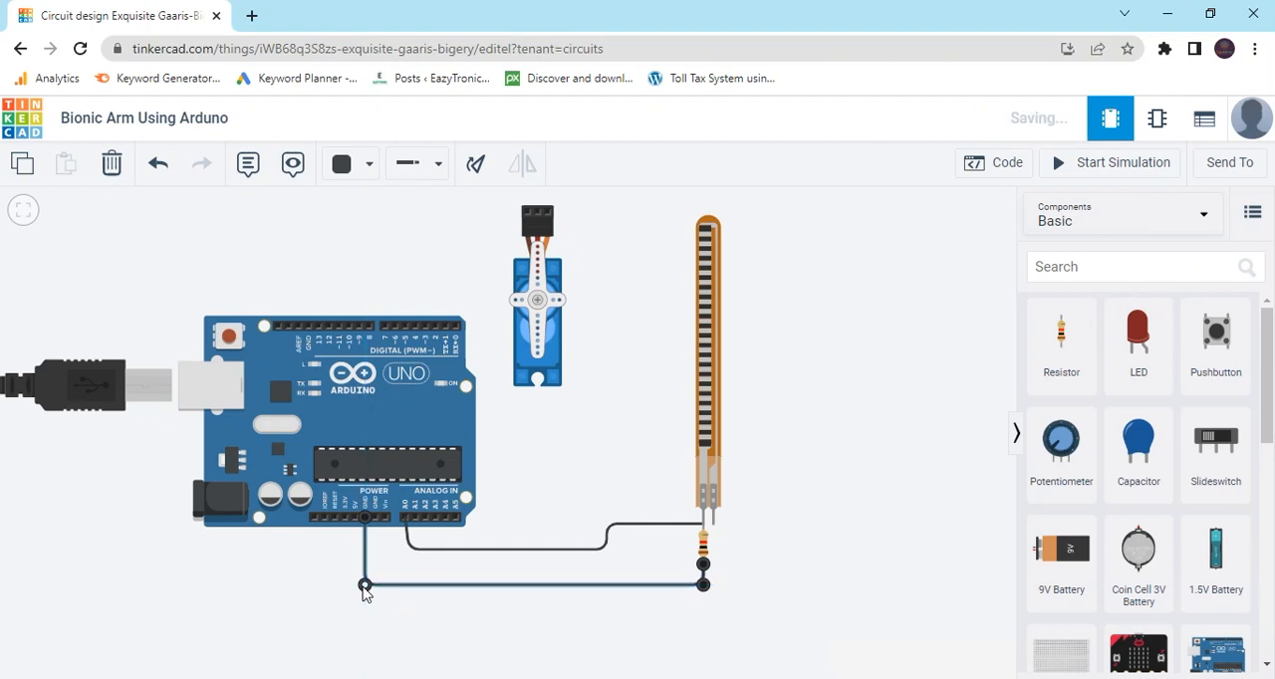
Collapse the upper bend of the A0 wire near the flex sensor, and add the bend back level with the sensor pin.
{"action": "left_click", "coordinate": [606, 547]}
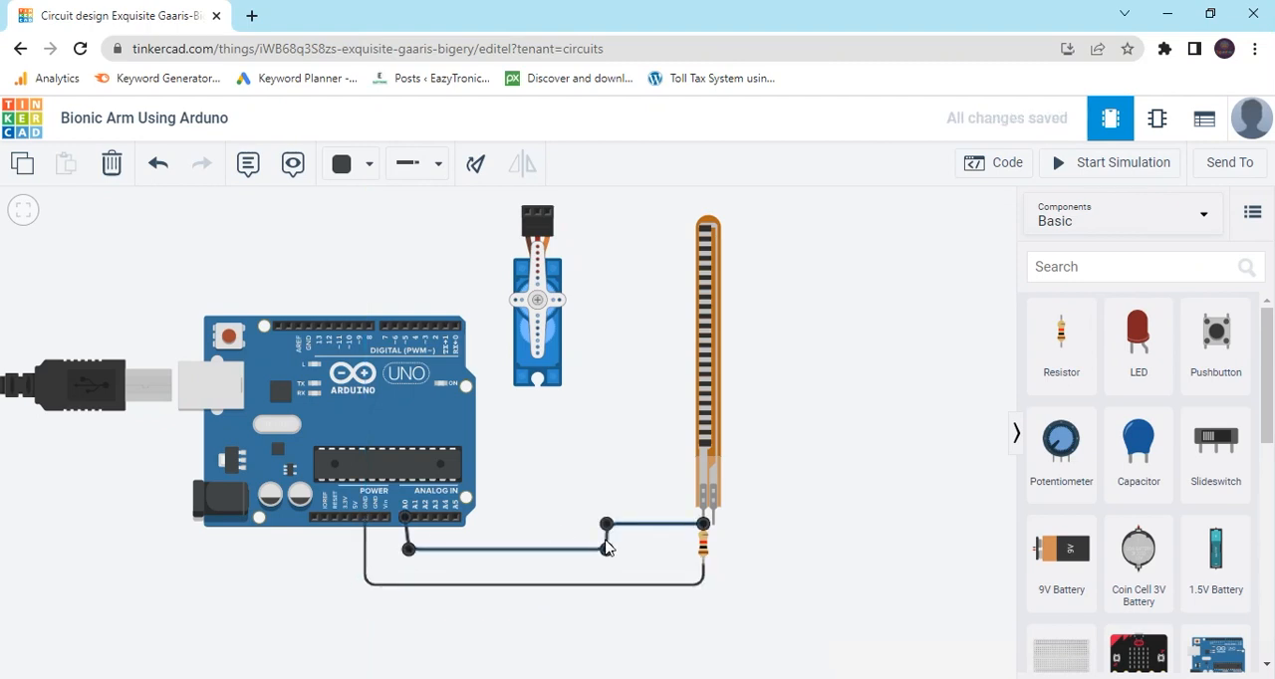
{"action": "left_click_drag", "start_coordinate": [607, 527], "coordinate": [607, 555]}
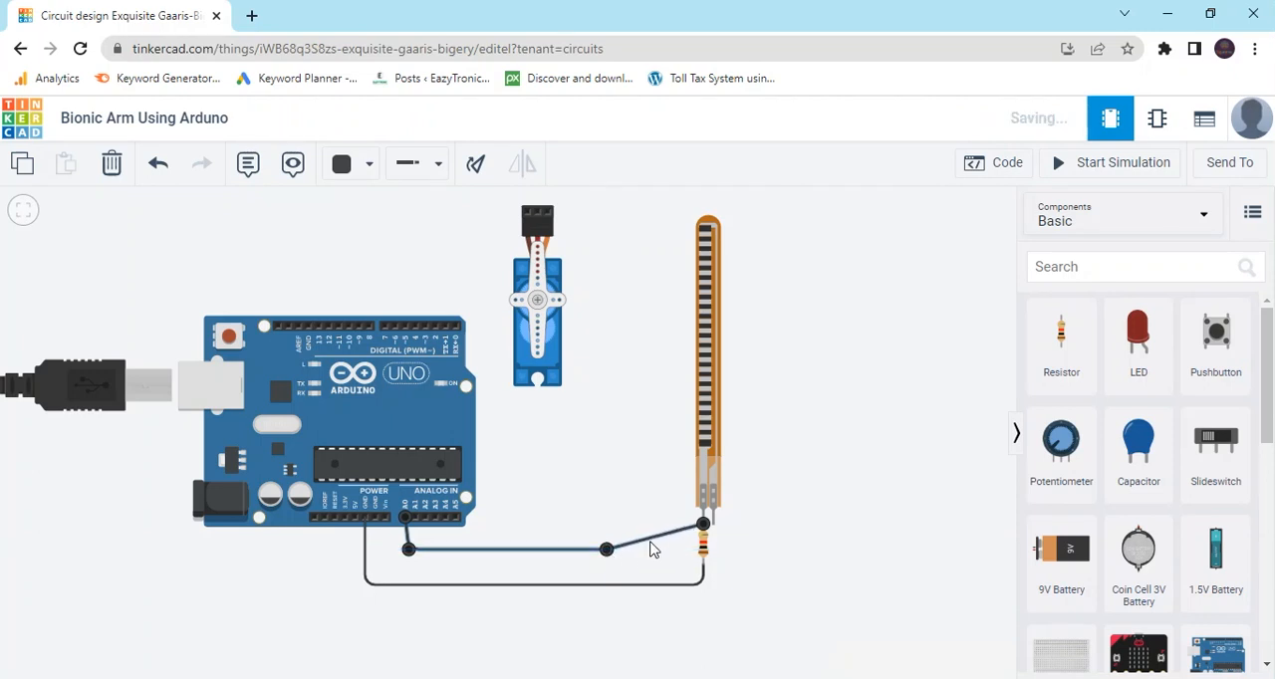
{"action": "key", "text": "Escape"}
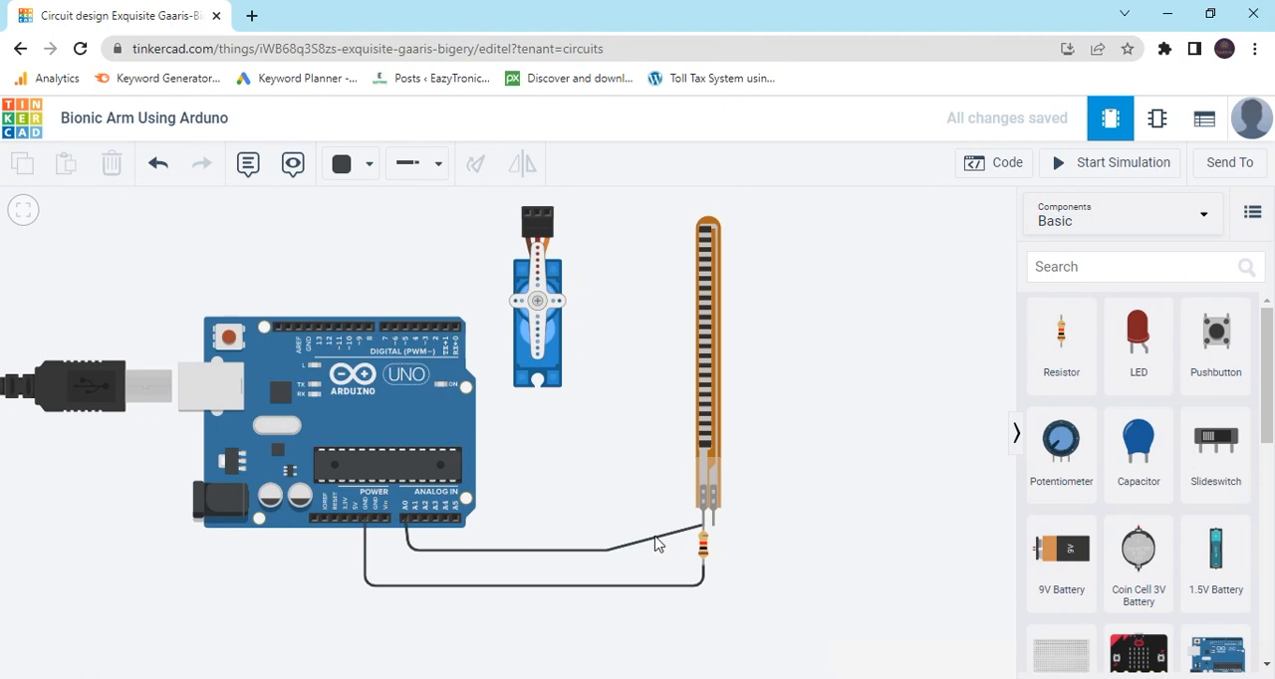
{"action": "left_click", "coordinate": [650, 543]}
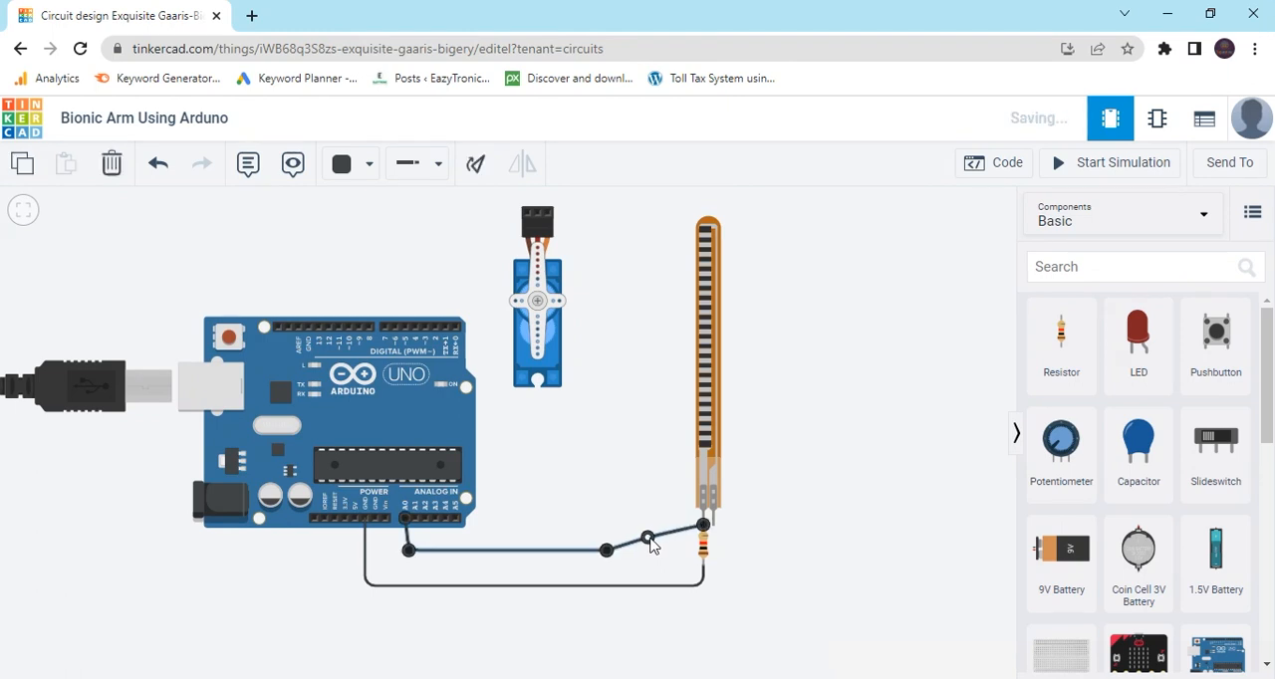
{"action": "left_click_drag", "start_coordinate": [647, 538], "coordinate": [607, 525]}
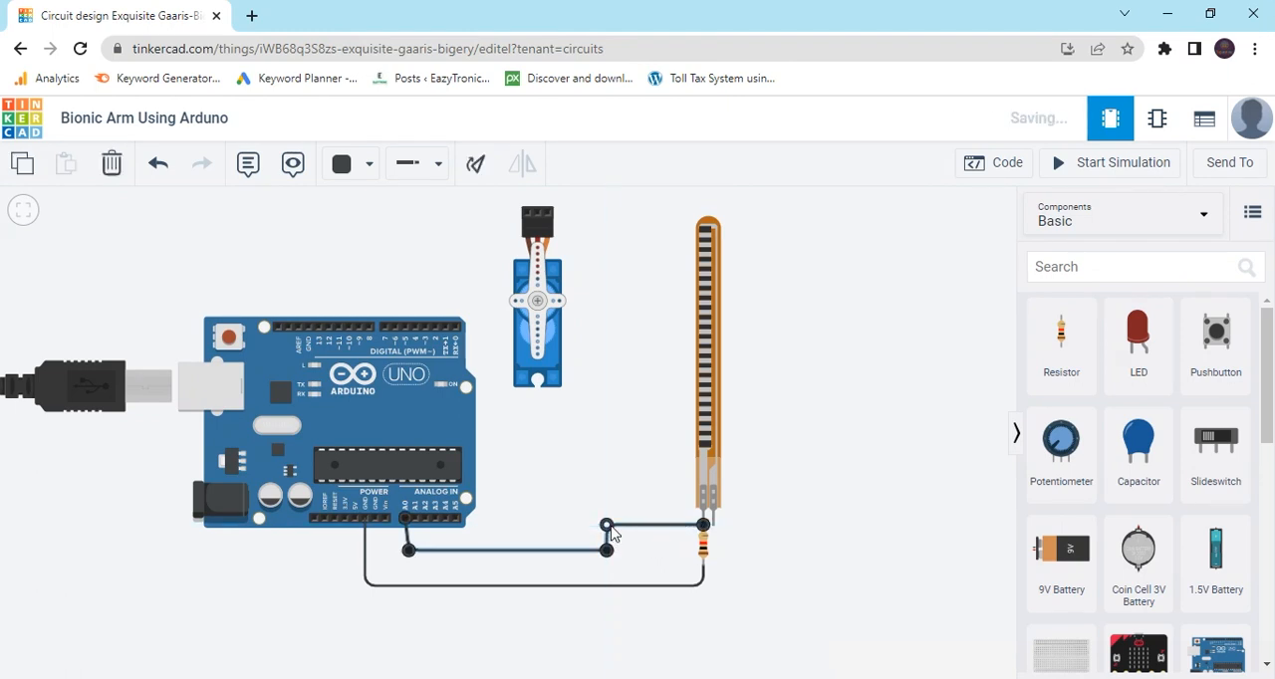
Color the wire between Arduino pin A0 and the flex sensor's left pin orange.
{"action": "left_click", "coordinate": [368, 165]}
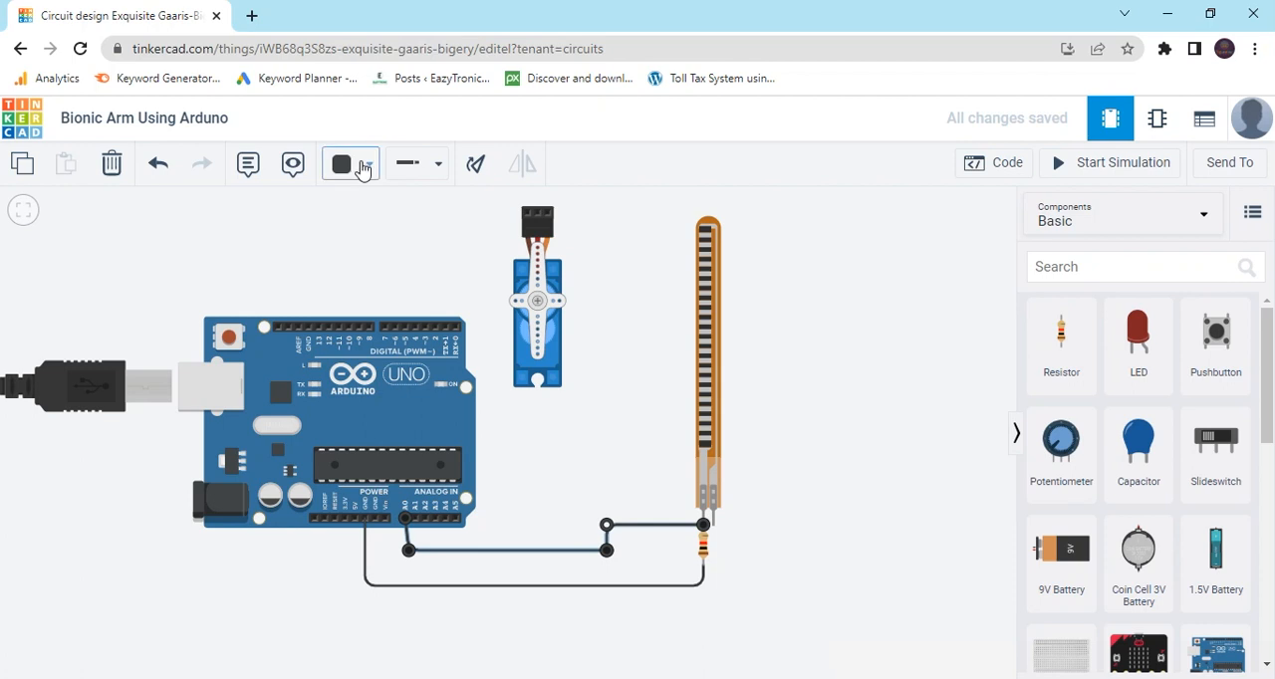
{"action": "left_click", "coordinate": [398, 289]}
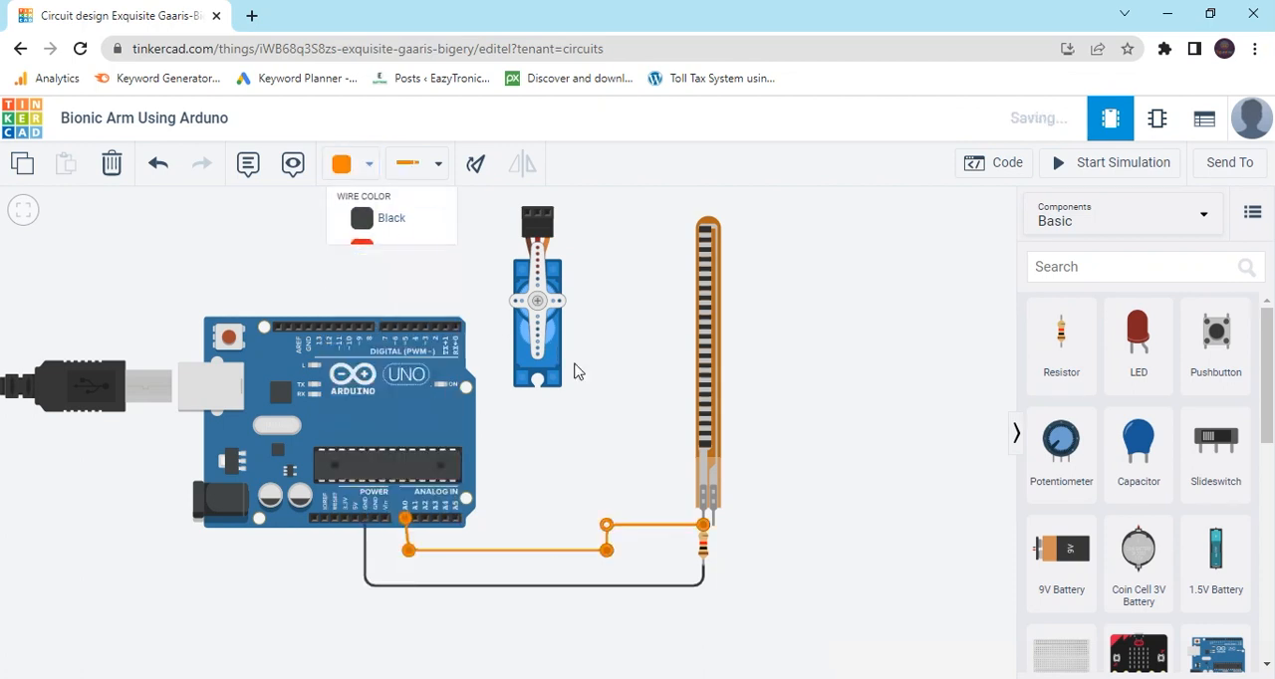
{"action": "left_click", "coordinate": [622, 421]}
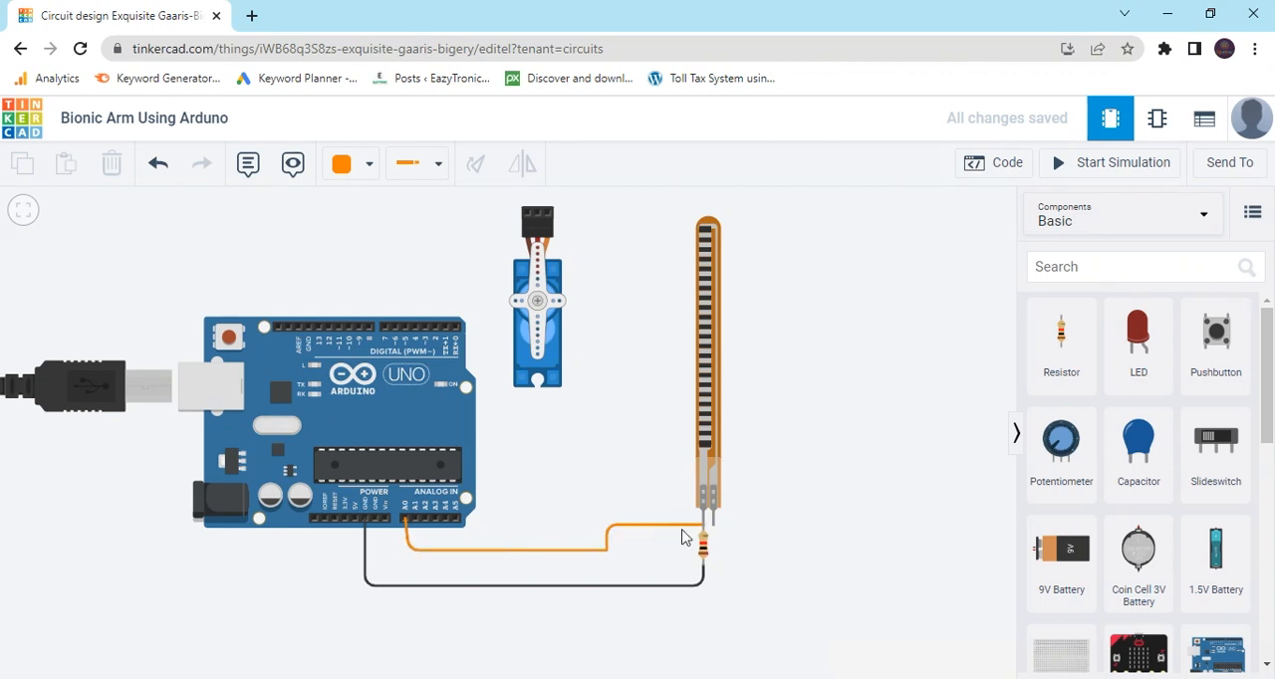
Wire the flex sensor's right pin to the Arduino's 5V pin, routed below the GND wire, and color it red.
{"action": "left_click", "coordinate": [713, 525]}
{"action": "left_click", "coordinate": [713, 606]}
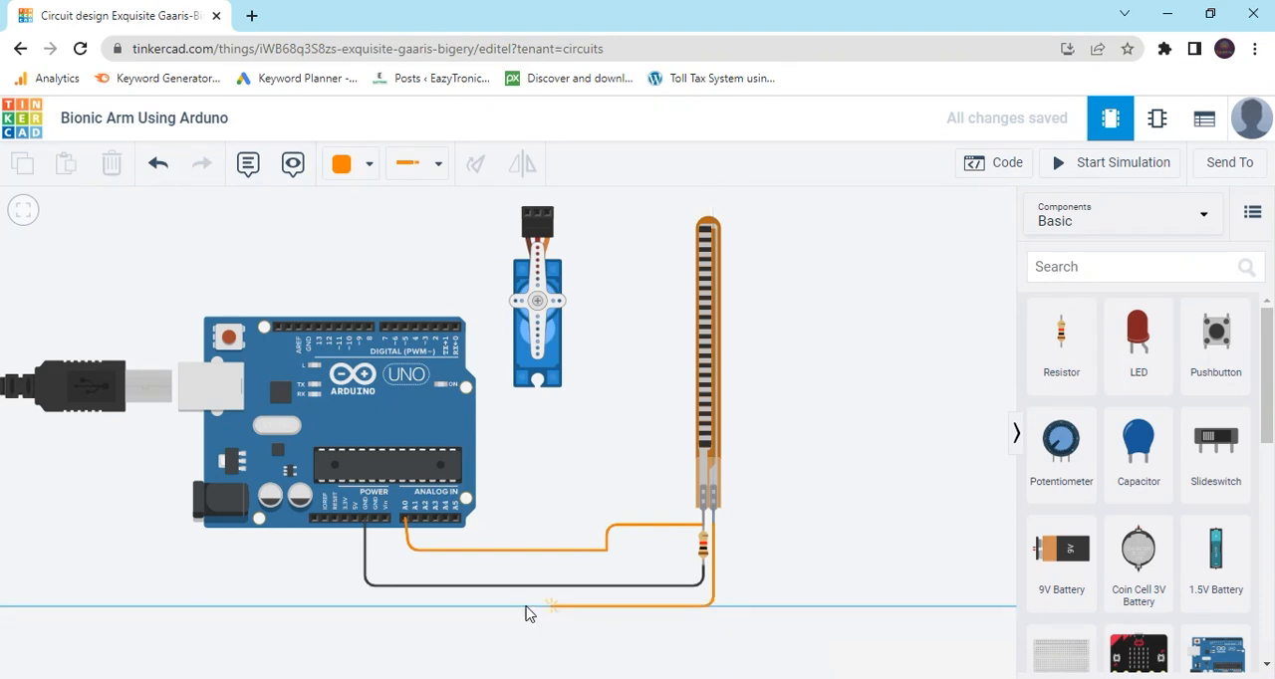
{"action": "left_click", "coordinate": [356, 605]}
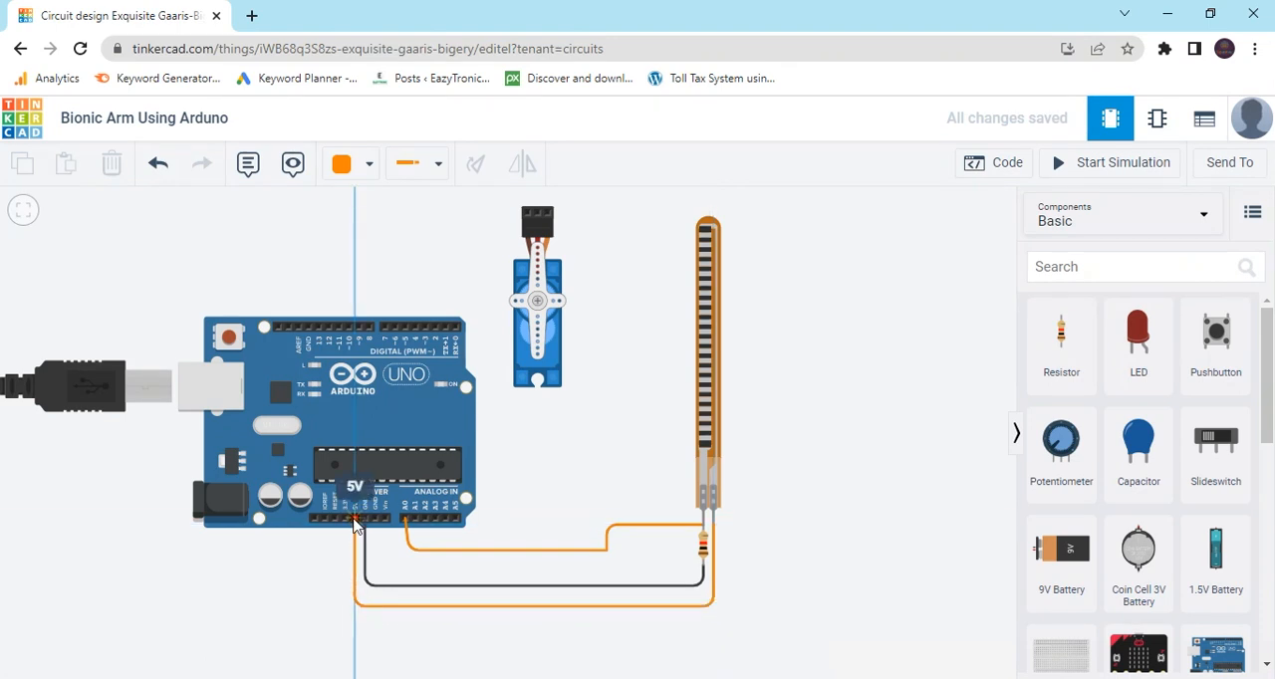
{"action": "left_click", "coordinate": [355, 519]}
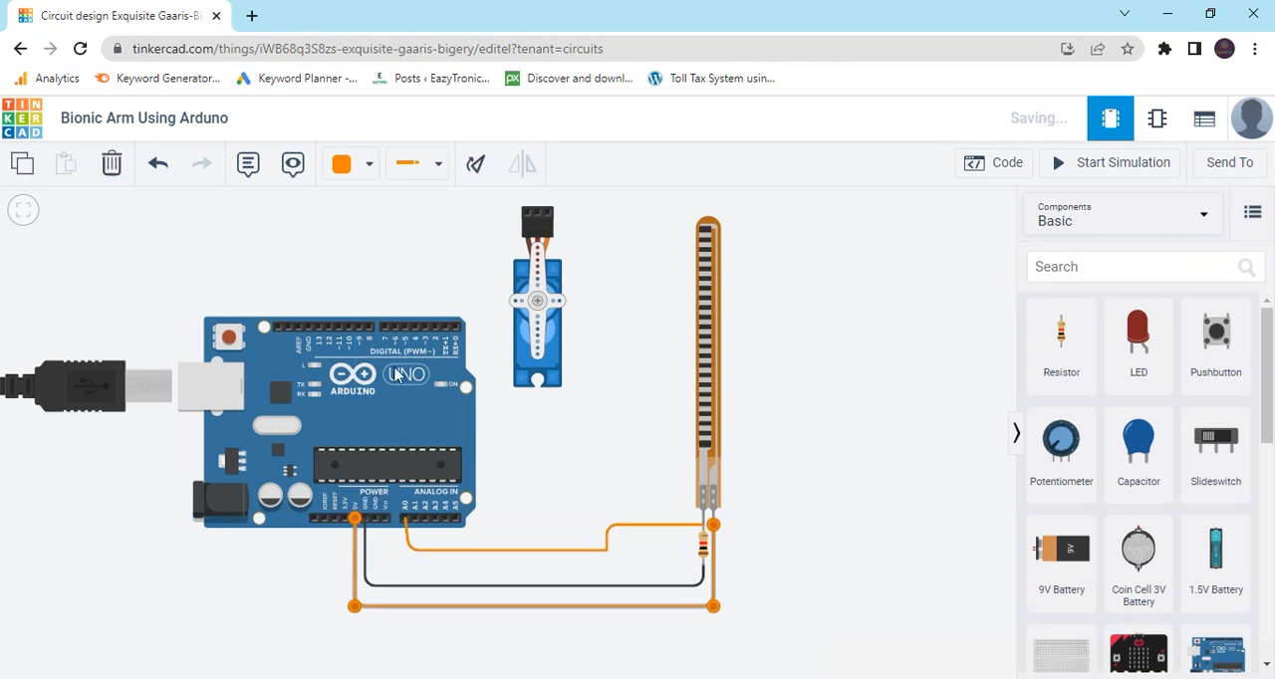
{"action": "left_click", "coordinate": [358, 165]}
{"action": "left_click", "coordinate": [381, 260]}
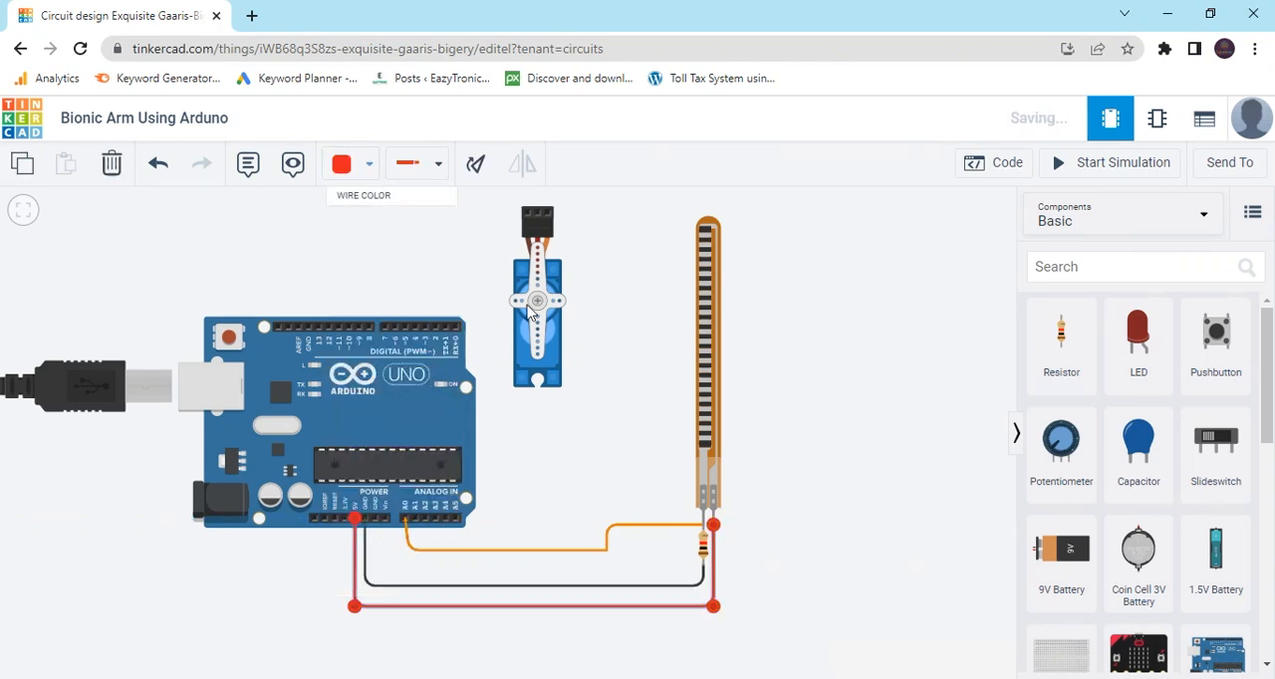
Rotate the micro servo clockwise until its connector points left.
{"action": "left_click", "coordinate": [545, 336]}
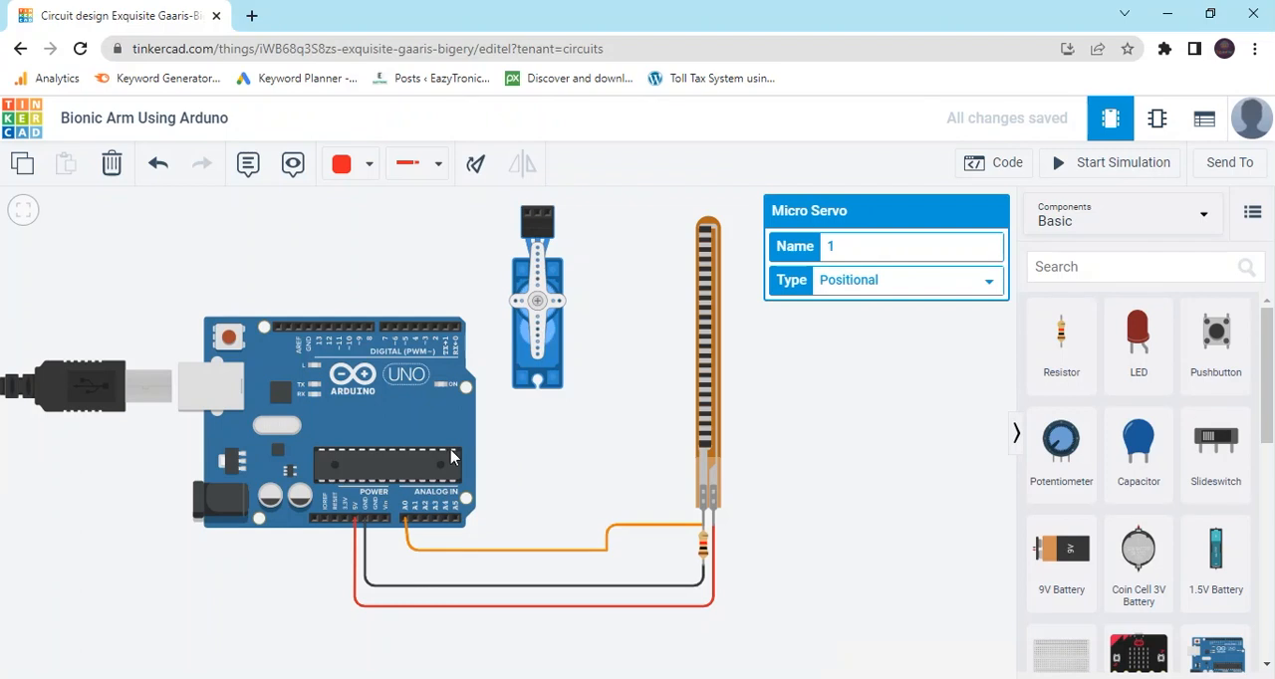
{"action": "left_click", "coordinate": [476, 166]}
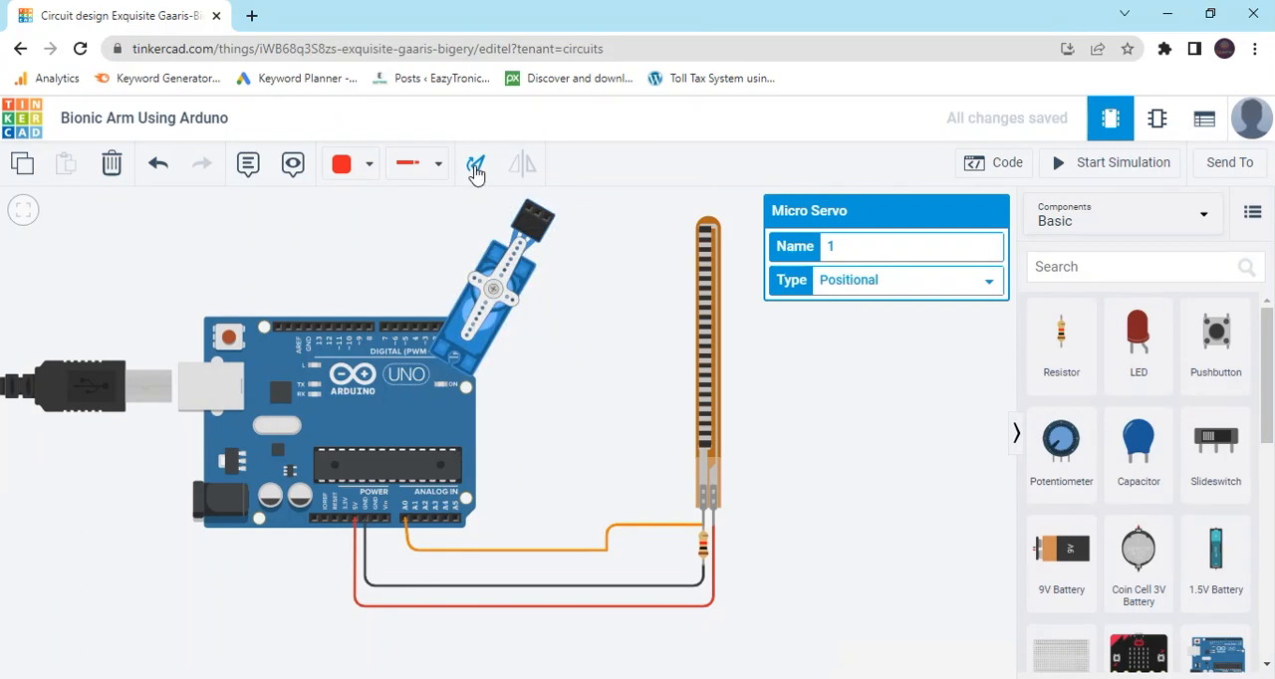
{"action": "left_click", "coordinate": [476, 167]}
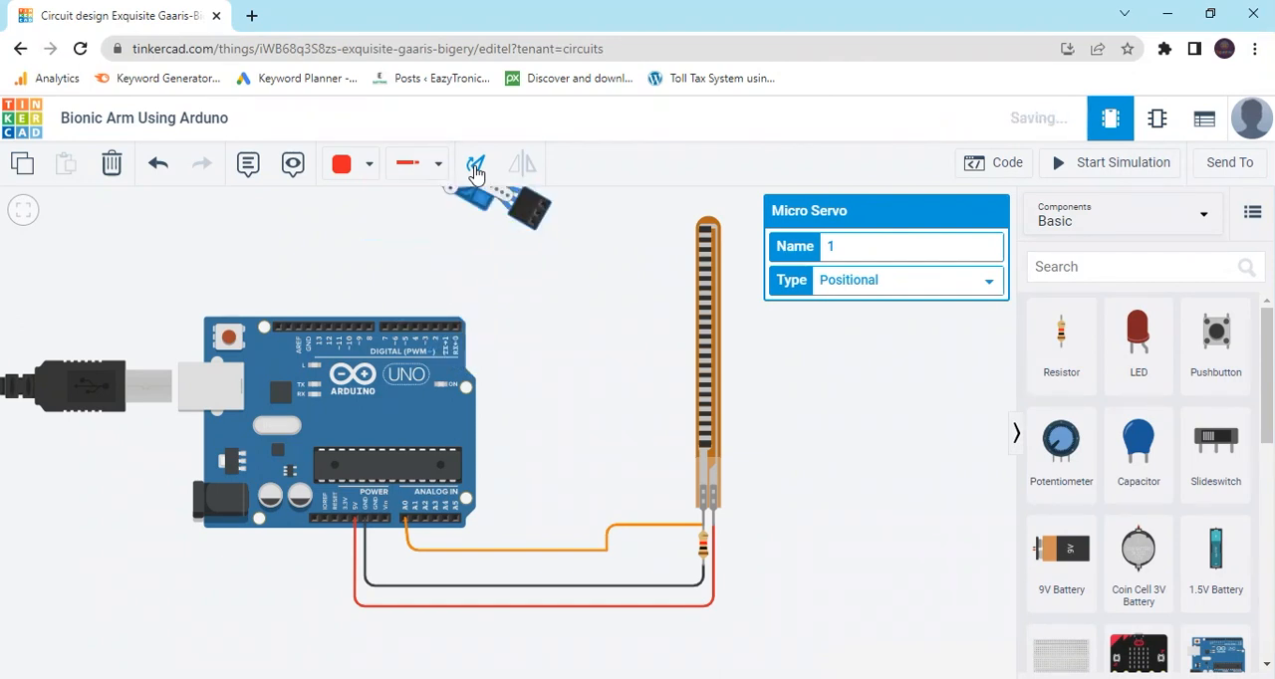
{"action": "left_click", "coordinate": [476, 167]}
{"action": "left_click", "coordinate": [476, 169]}
{"action": "left_click", "coordinate": [476, 169]}
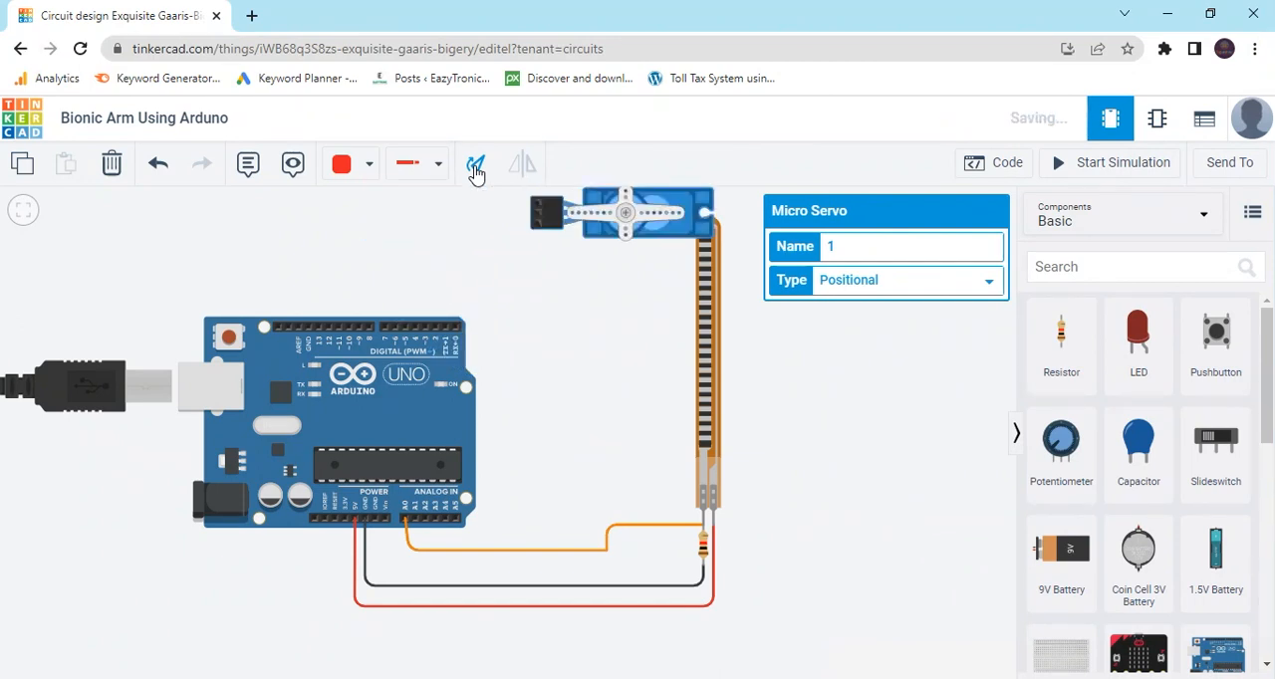
Turn the micro servo back upright and place it midway between the Arduino and the flex sensor, beside the board.
{"action": "left_click_drag", "start_coordinate": [676, 221], "coordinate": [605, 325]}
{"action": "left_click", "coordinate": [476, 166]}
{"action": "left_click", "coordinate": [476, 166]}
{"action": "left_click", "coordinate": [476, 165]}
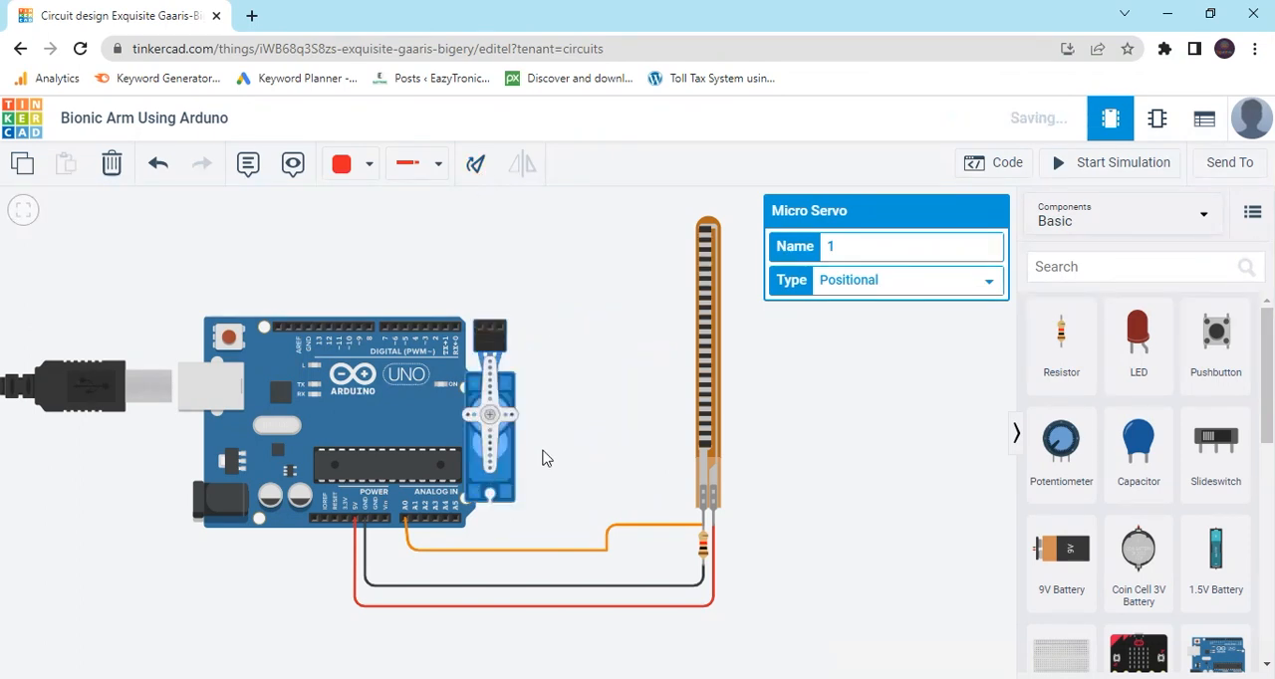
{"action": "left_click_drag", "start_coordinate": [493, 426], "coordinate": [563, 389]}
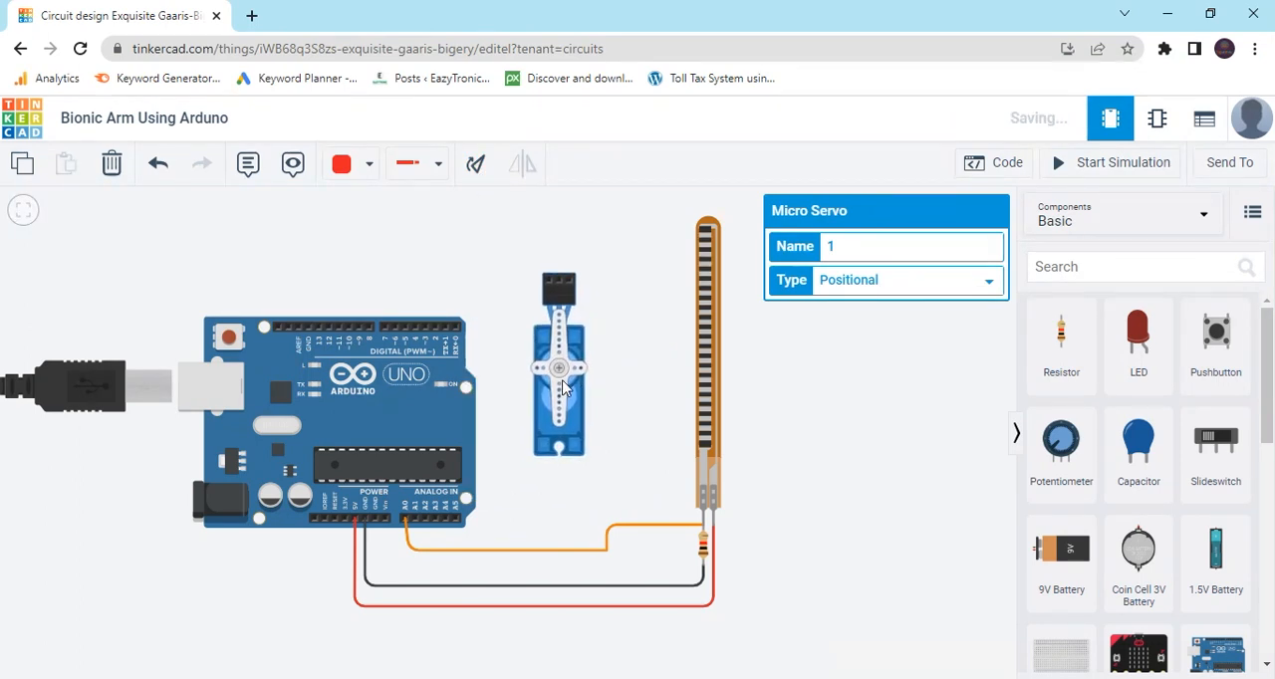
{"action": "left_click", "coordinate": [635, 325]}
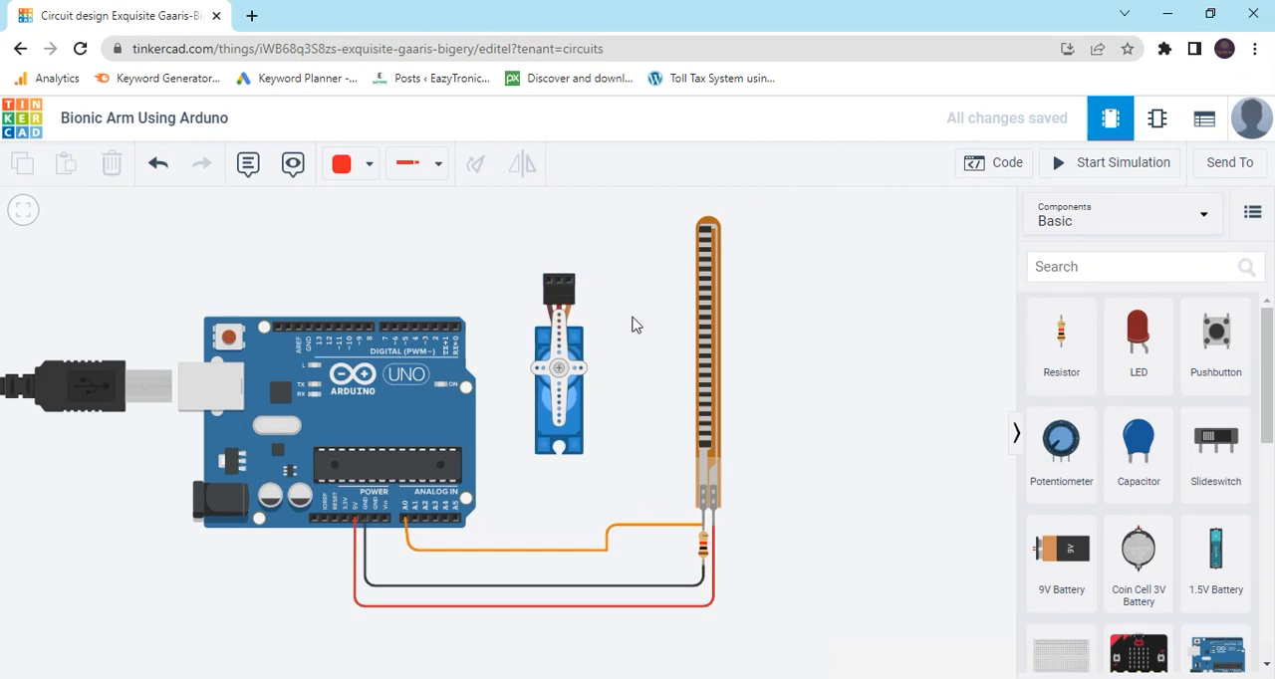
Wire the servo's Signal pin to Arduino digital pin 6, straighten the vertical run above the pin, and color the wire green.
{"action": "left_click", "coordinate": [571, 286]}
{"action": "left_click", "coordinate": [568, 252]}
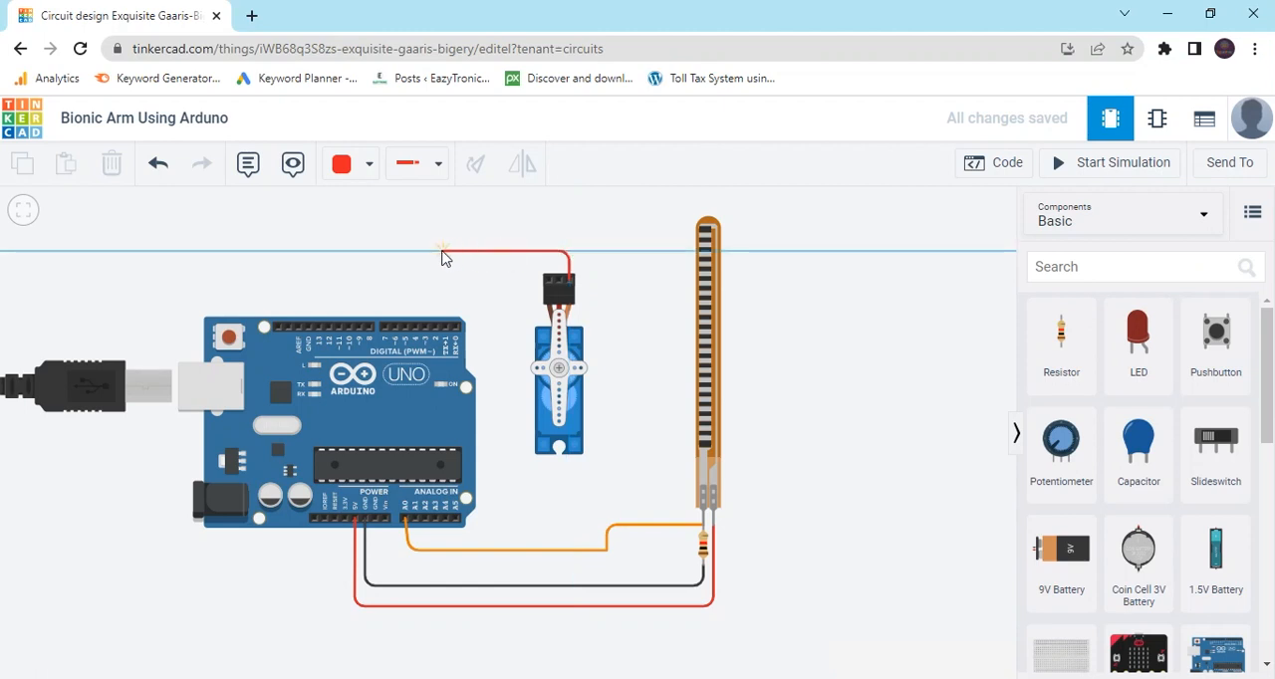
{"action": "left_click", "coordinate": [396, 328]}
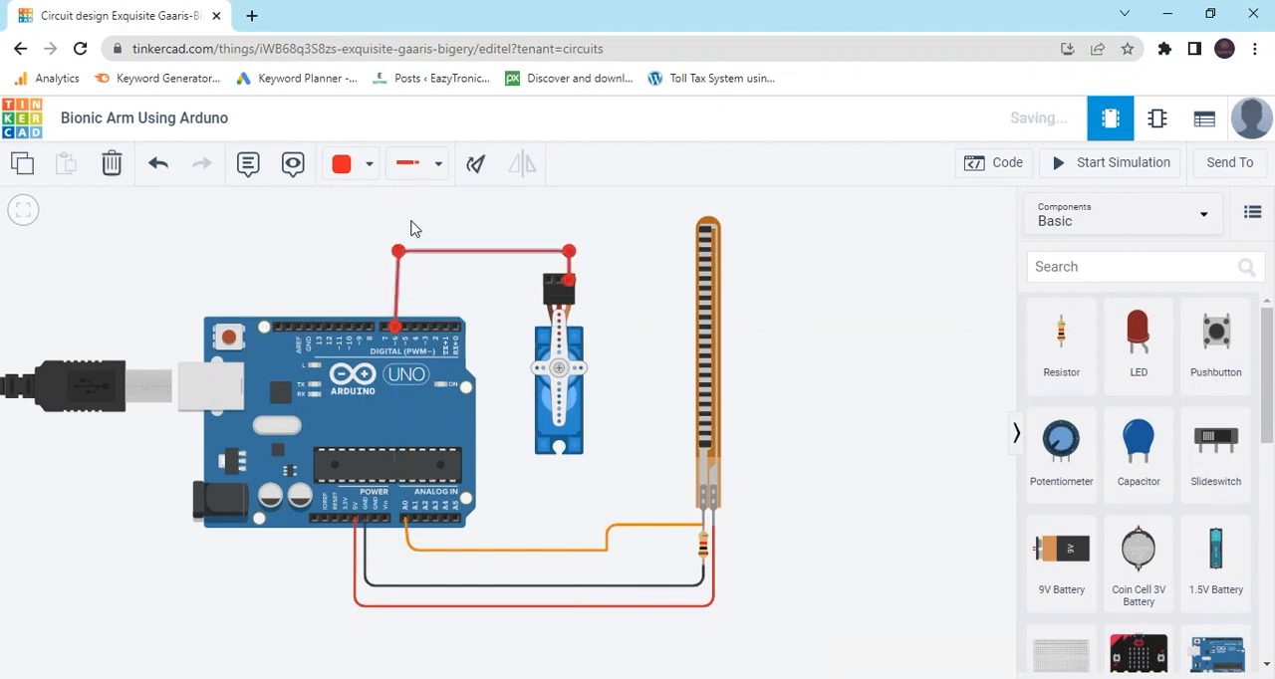
{"action": "left_click_drag", "start_coordinate": [398, 251], "coordinate": [395, 251]}
{"action": "left_click", "coordinate": [352, 169]}
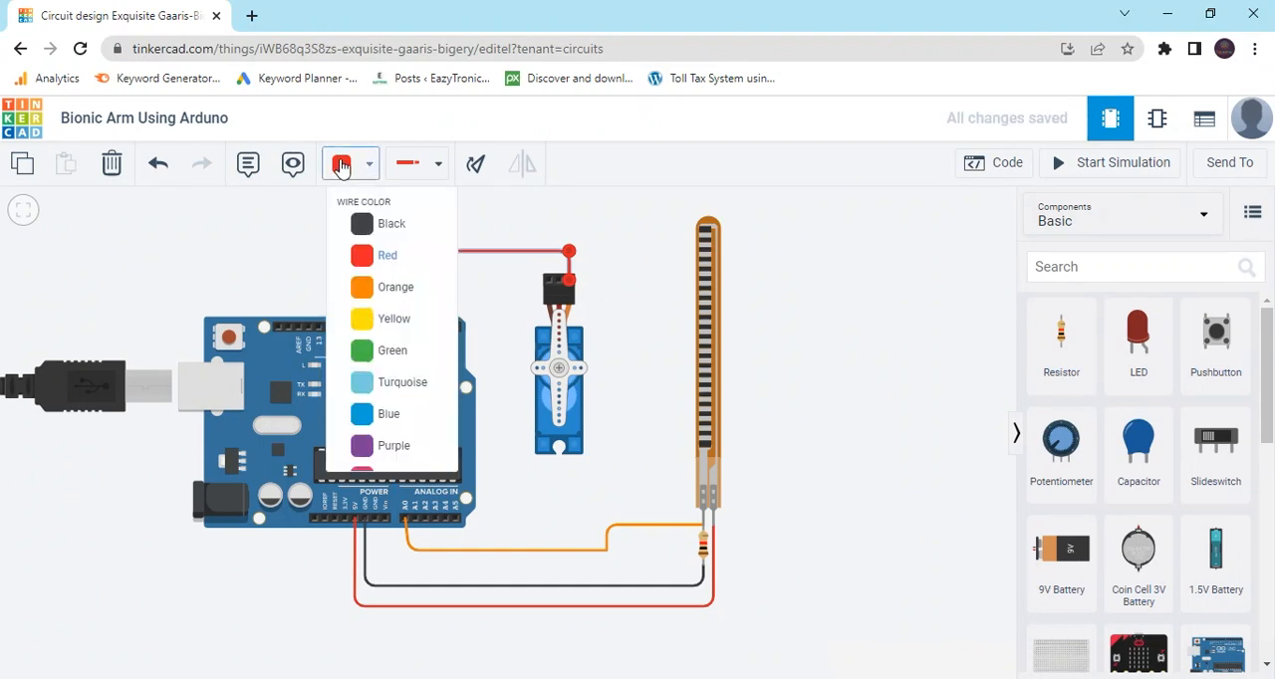
{"action": "left_click", "coordinate": [396, 356]}
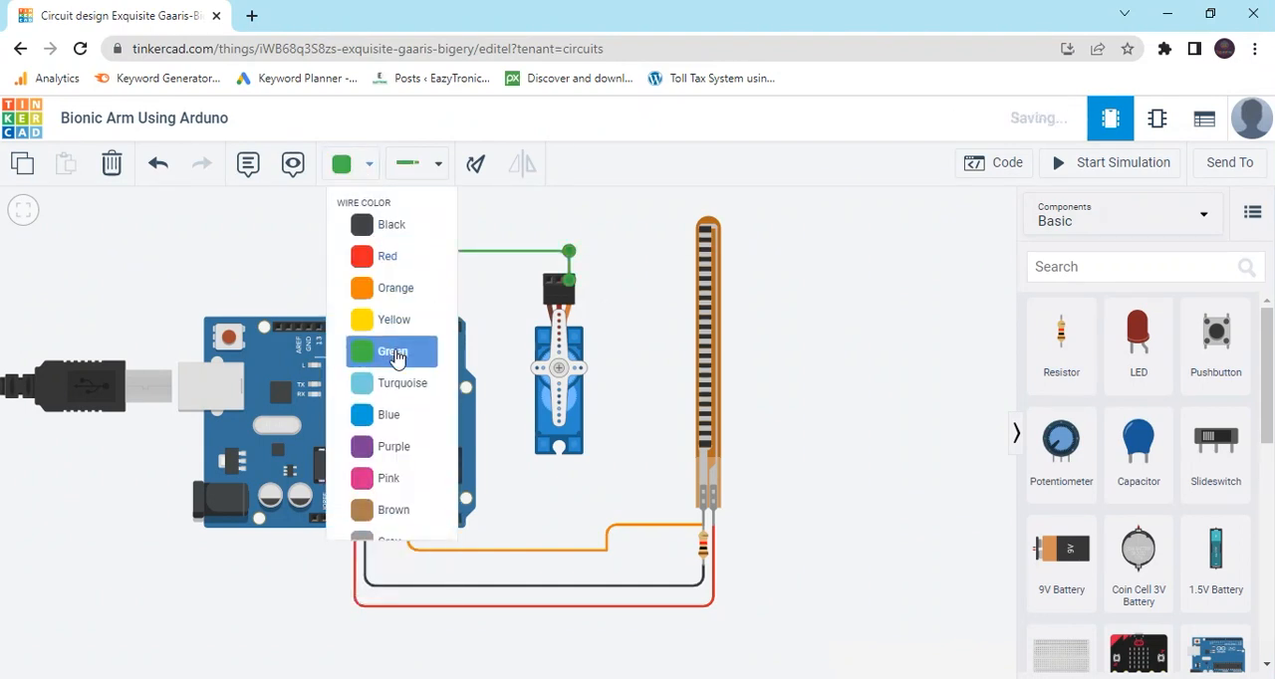
{"action": "left_click", "coordinate": [627, 301]}
Wire the servo's middle pin to the Arduino's 5V pin, routed between board and servo and along the existing 5V wire, colored red.
{"action": "left_click", "coordinate": [559, 282]}
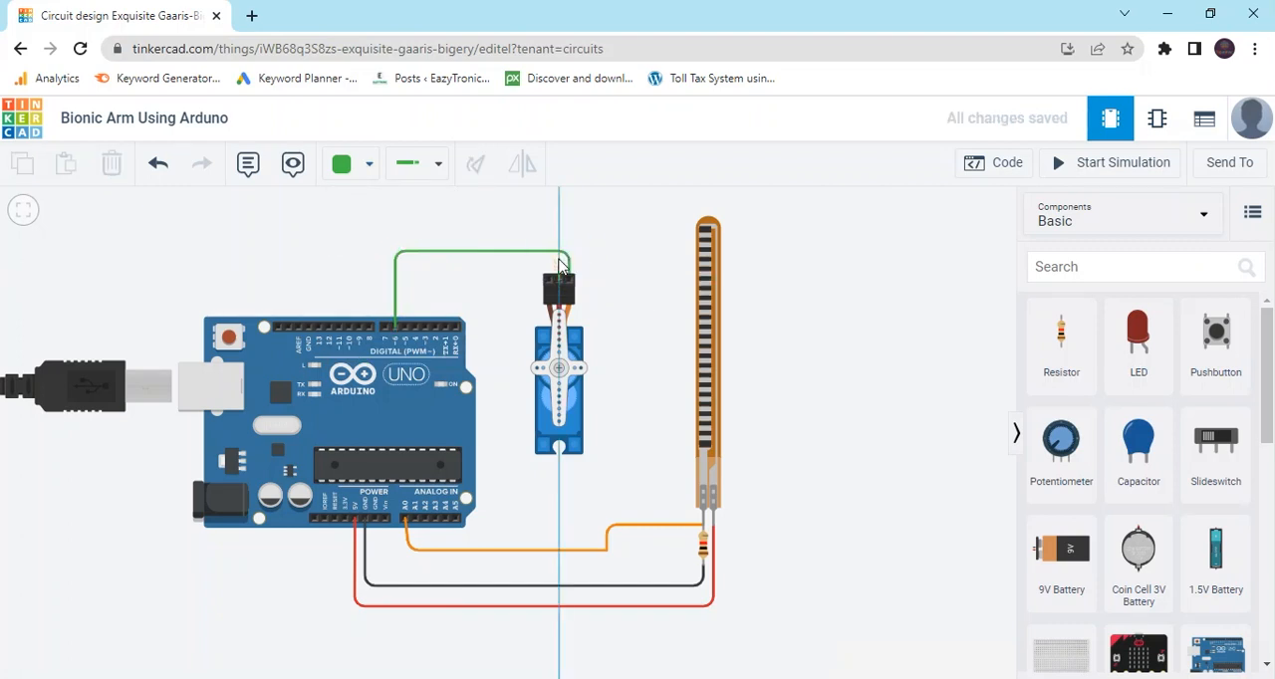
{"action": "left_click", "coordinate": [558, 229]}
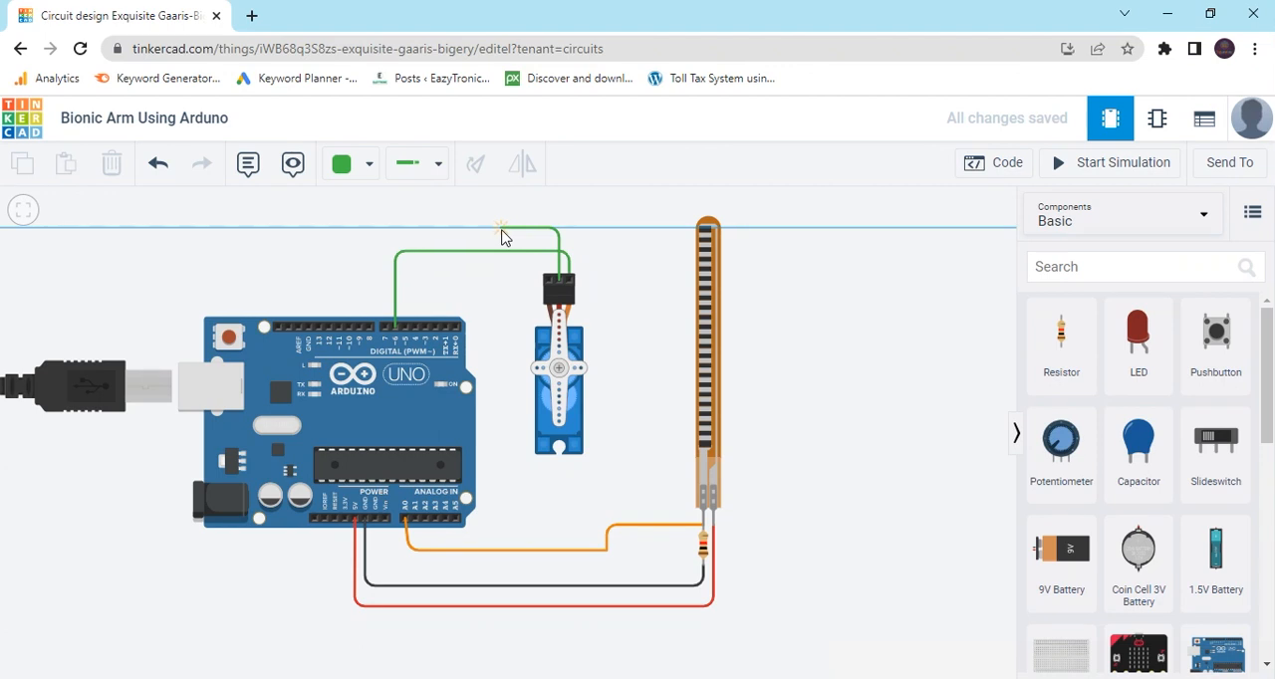
{"action": "left_click", "coordinate": [501, 229]}
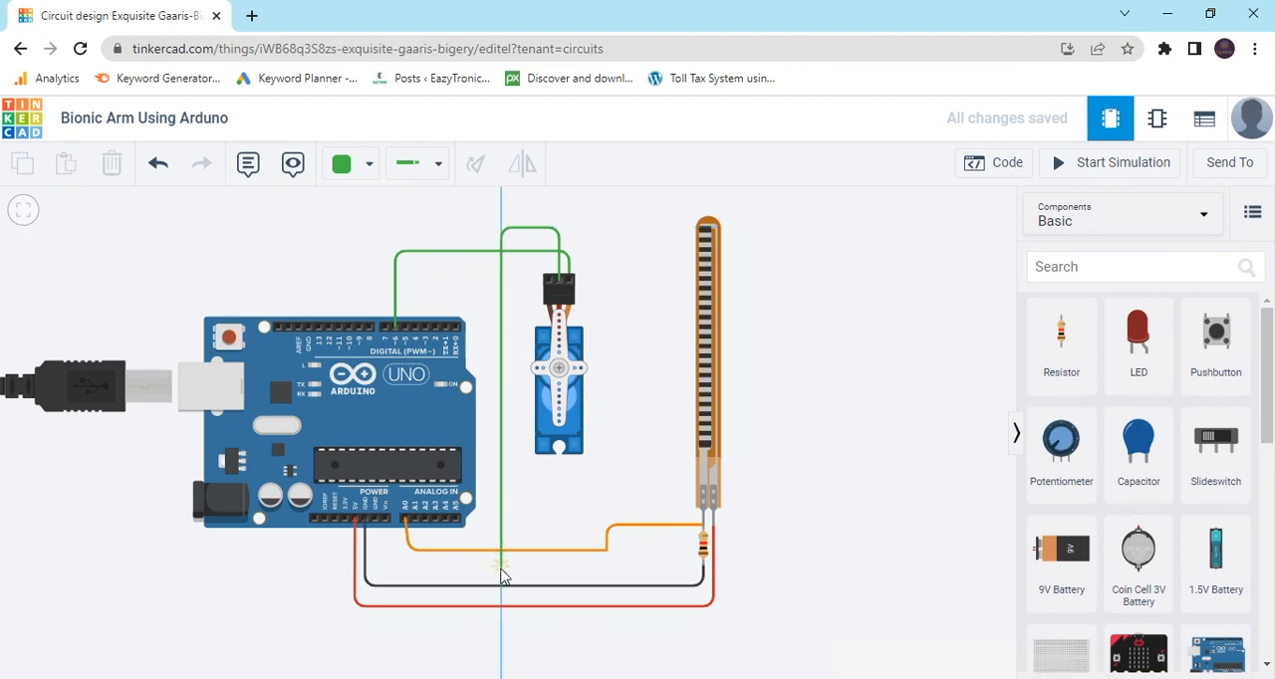
{"action": "left_click", "coordinate": [502, 605]}
{"action": "left_click", "coordinate": [357, 606]}
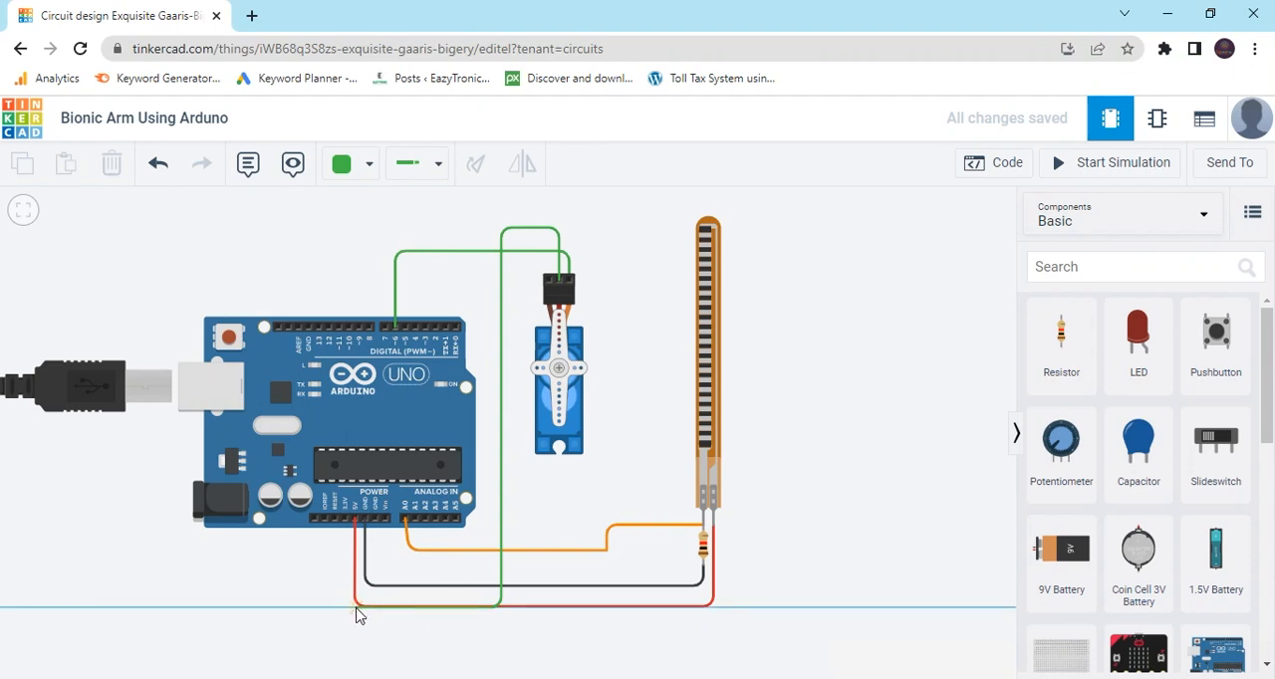
{"action": "left_click", "coordinate": [355, 518]}
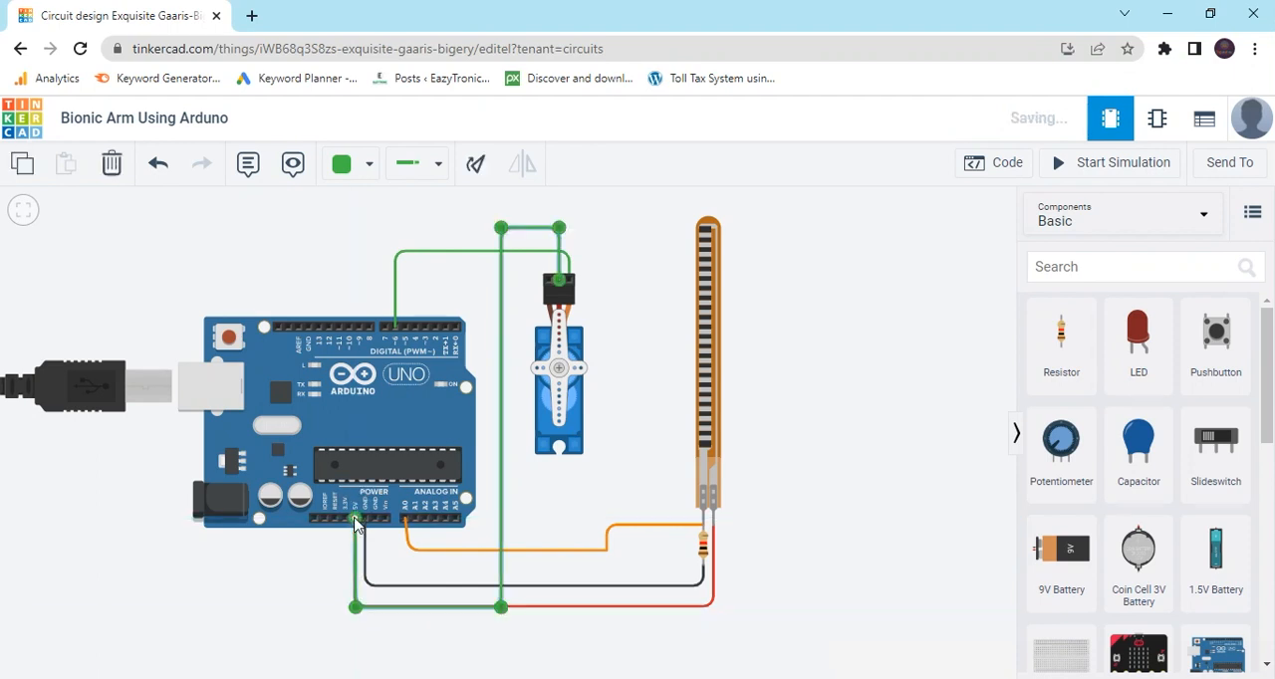
{"action": "left_click", "coordinate": [355, 165]}
{"action": "left_click", "coordinate": [383, 257]}
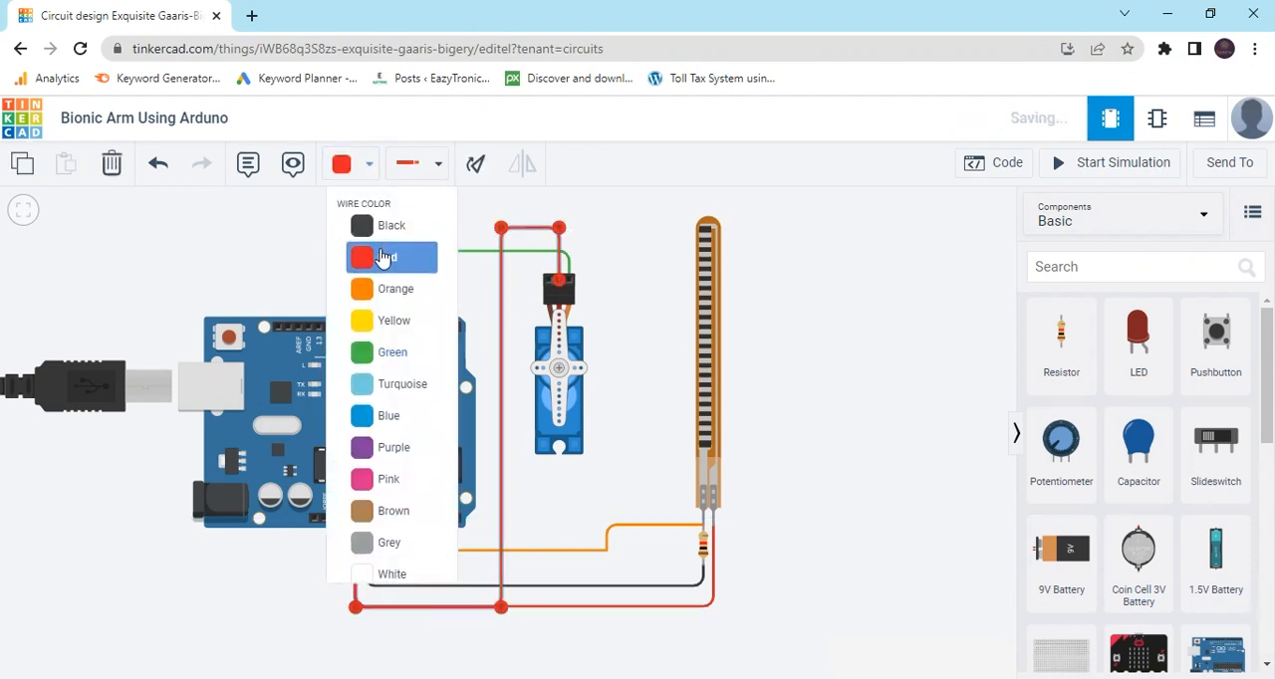
{"action": "left_click", "coordinate": [613, 283]}
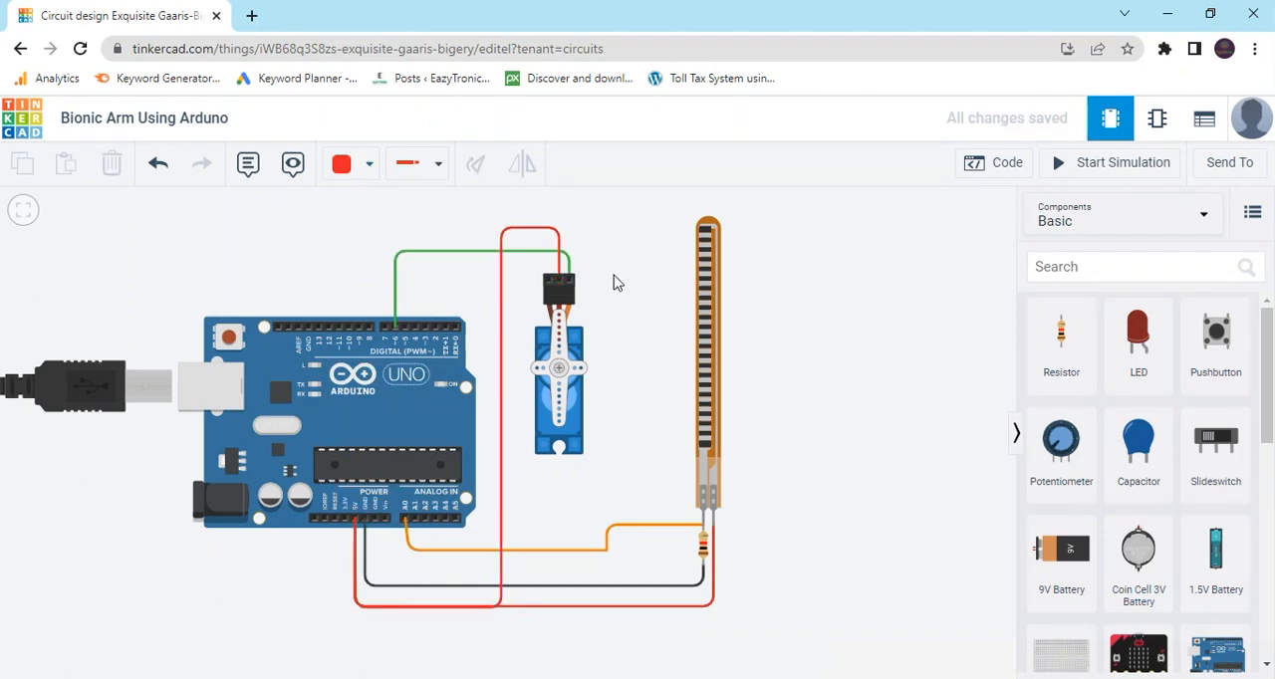
Wire the servo's Ground pin to the Arduino GND pin beside 5V, align its lower bend with the existing GND wire, and color it black.
{"action": "left_click", "coordinate": [546, 287]}
{"action": "left_click", "coordinate": [547, 267]}
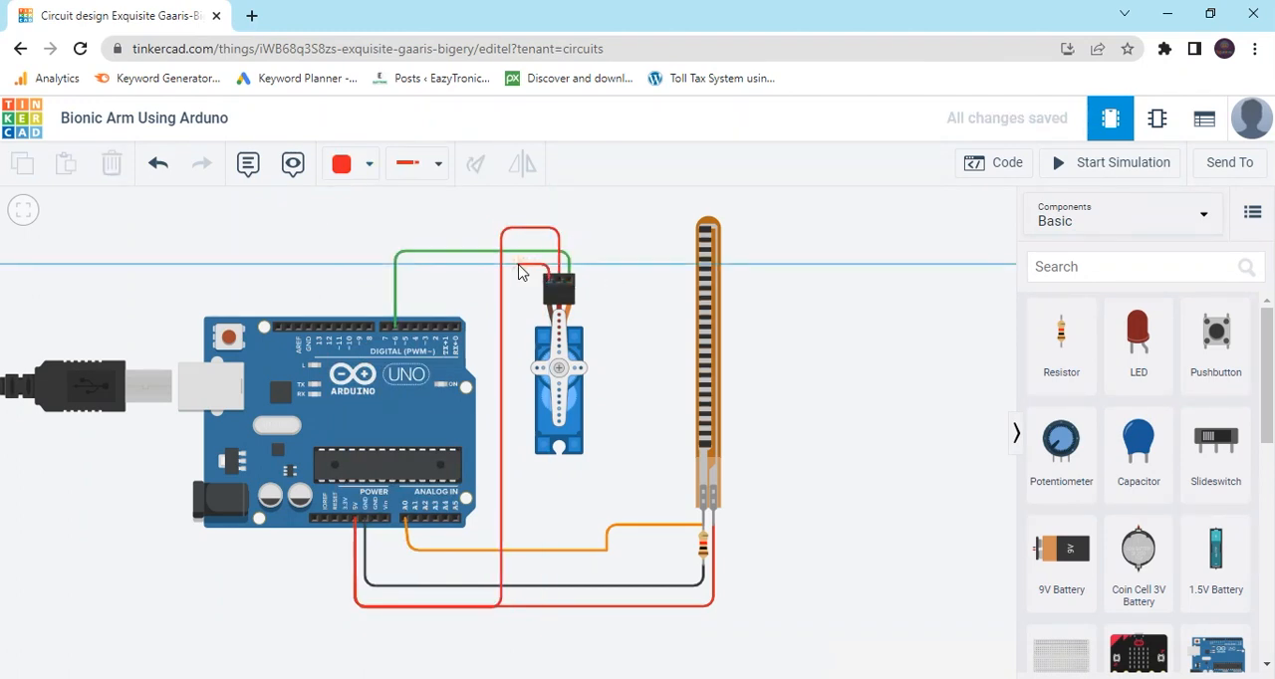
{"action": "left_click", "coordinate": [517, 267]}
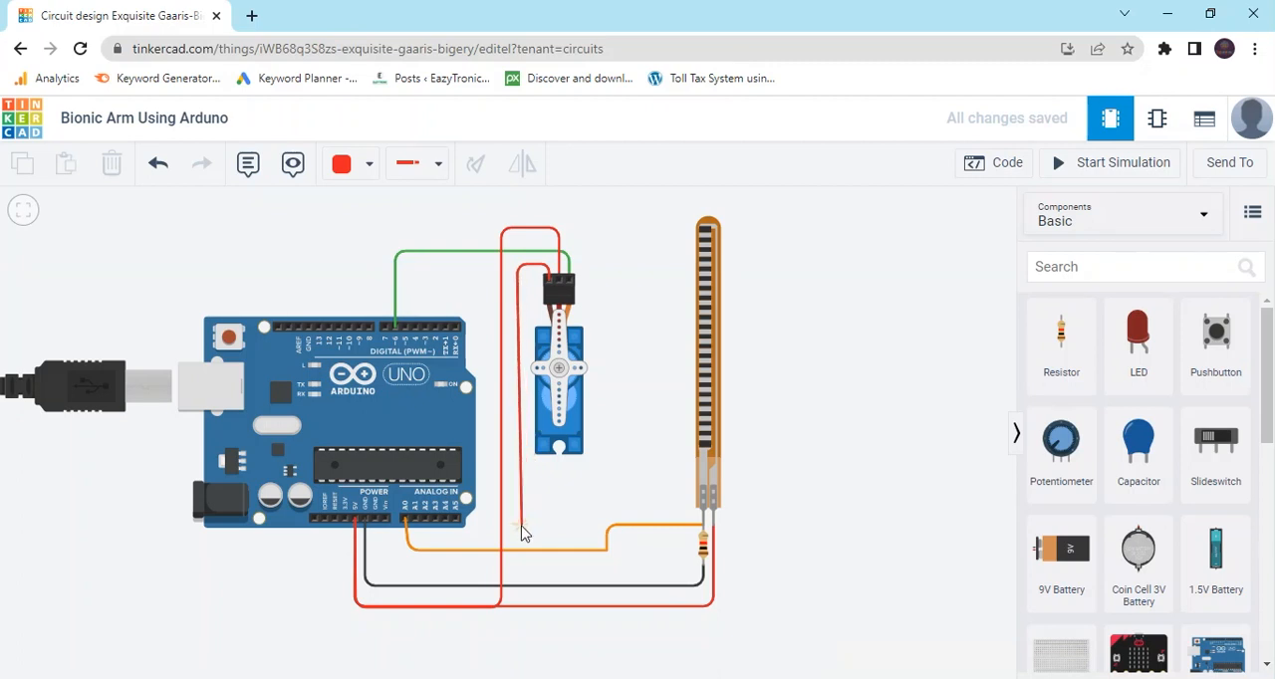
{"action": "left_click", "coordinate": [517, 583]}
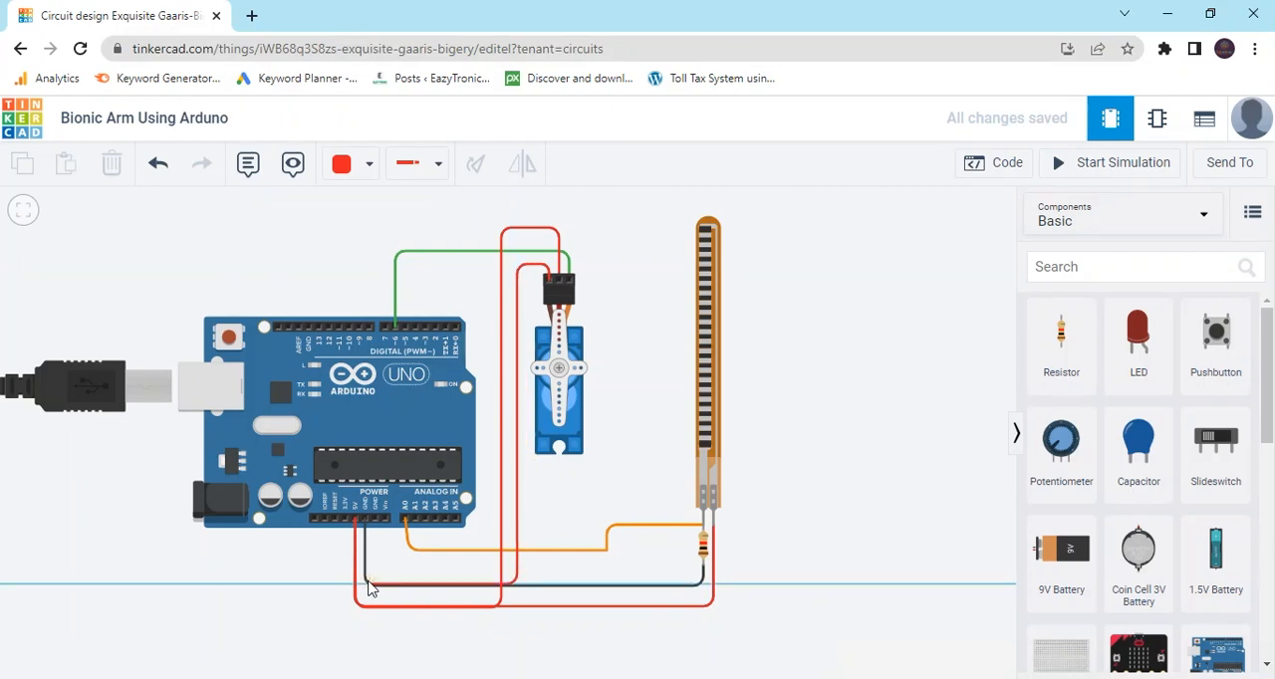
{"action": "left_click", "coordinate": [366, 584]}
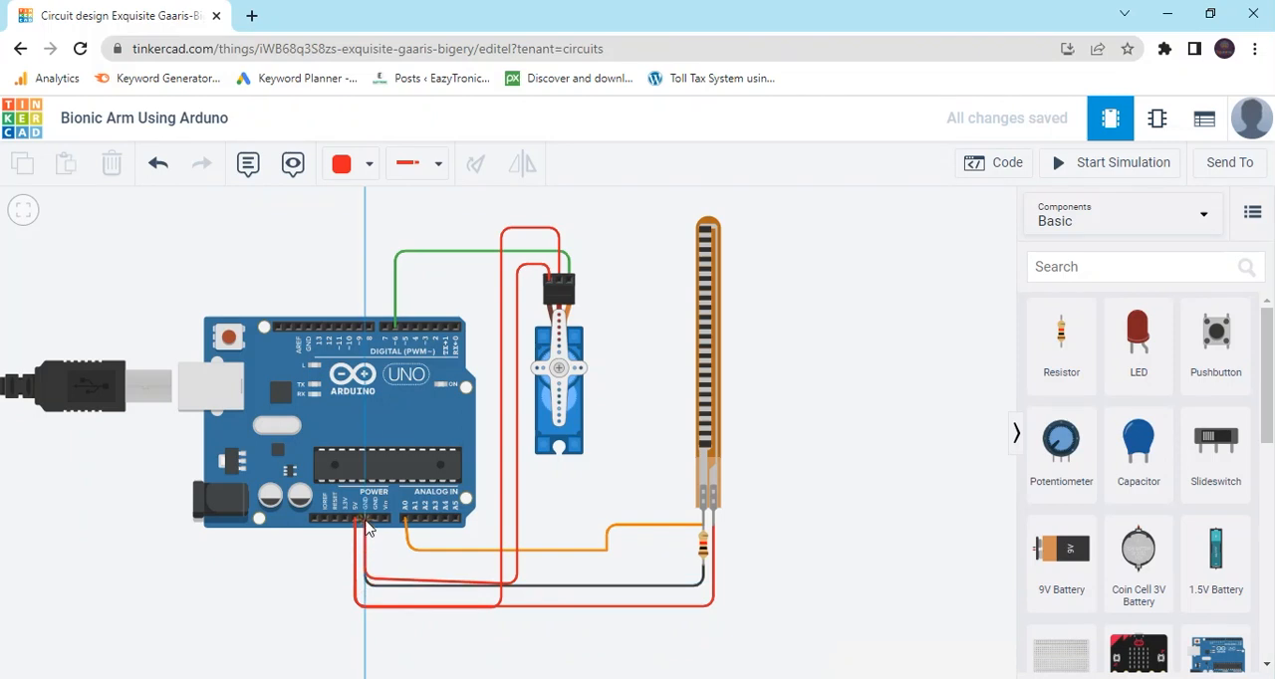
{"action": "left_click", "coordinate": [365, 521]}
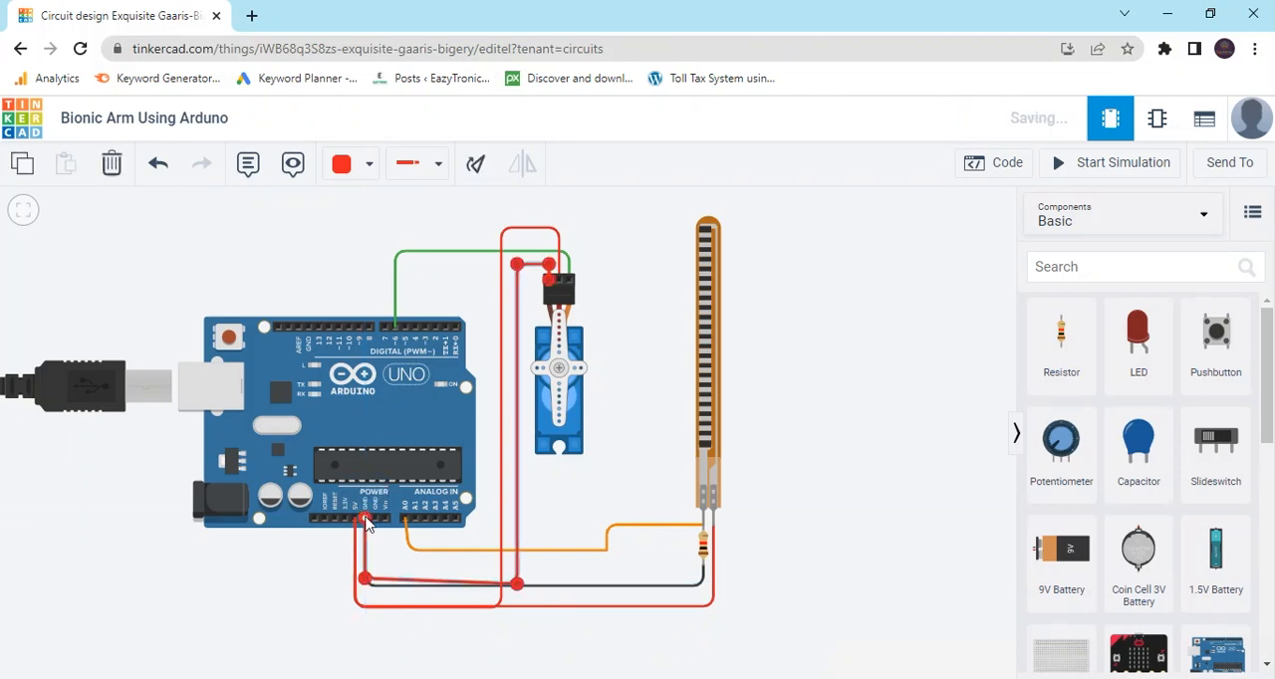
{"action": "left_click_drag", "start_coordinate": [364, 579], "coordinate": [365, 585]}
{"action": "left_click", "coordinate": [364, 172]}
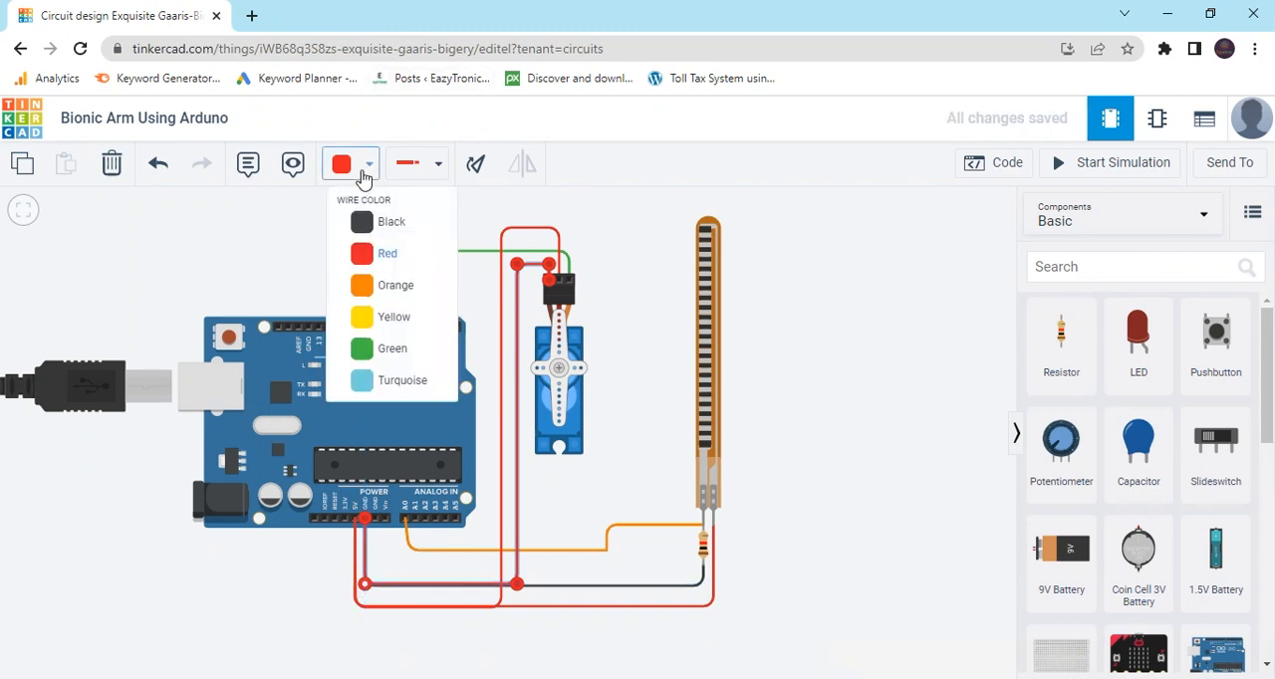
{"action": "left_click", "coordinate": [382, 221]}
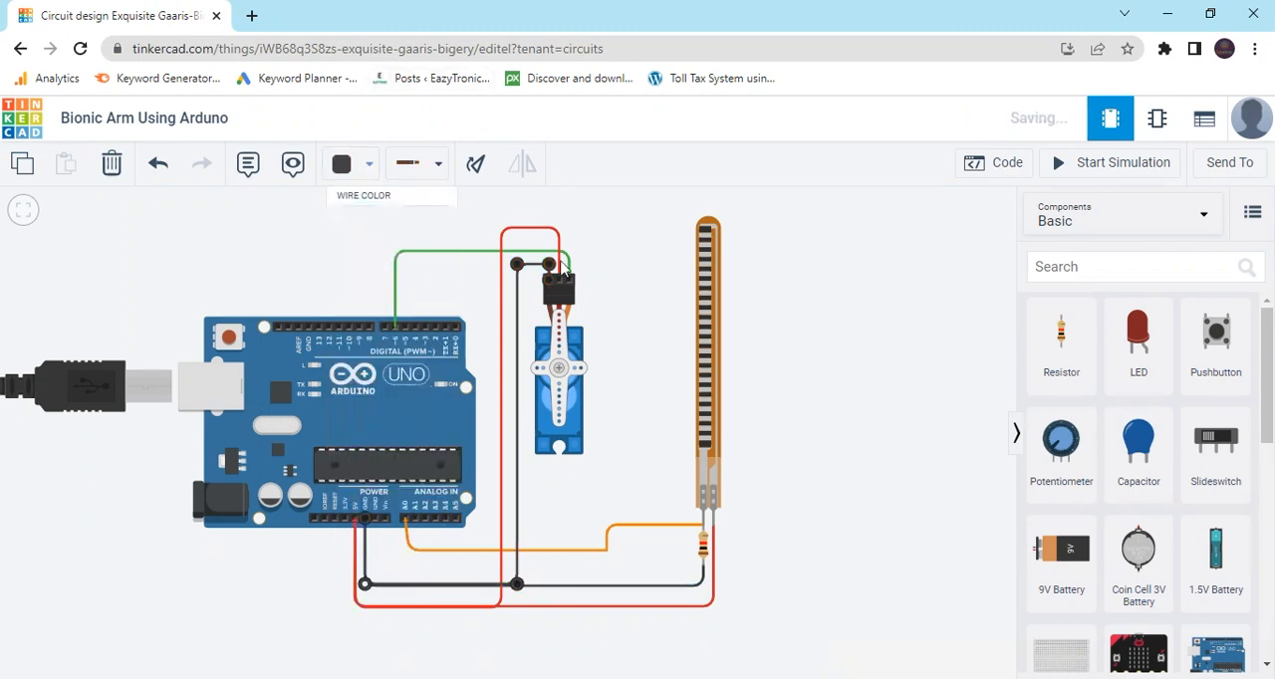
{"action": "left_click", "coordinate": [645, 331]}
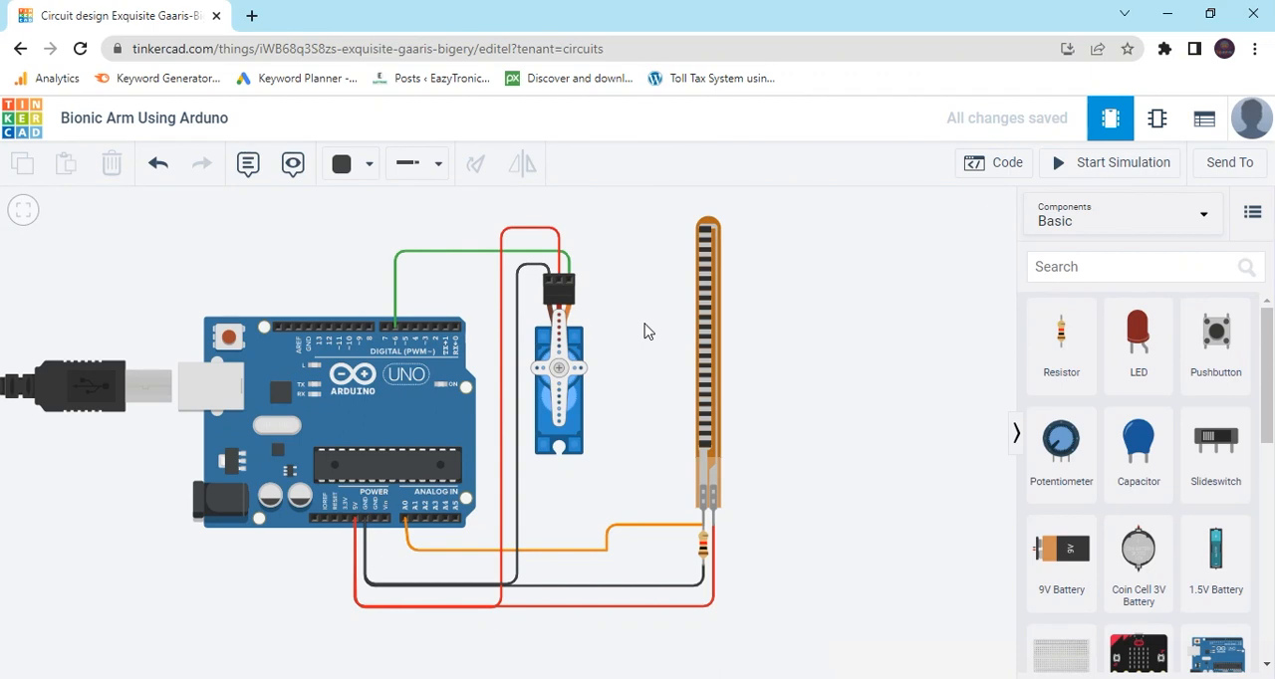
Show the Arduino's block code and discard the default on start and forever blocks.
{"action": "left_click", "coordinate": [1004, 163]}
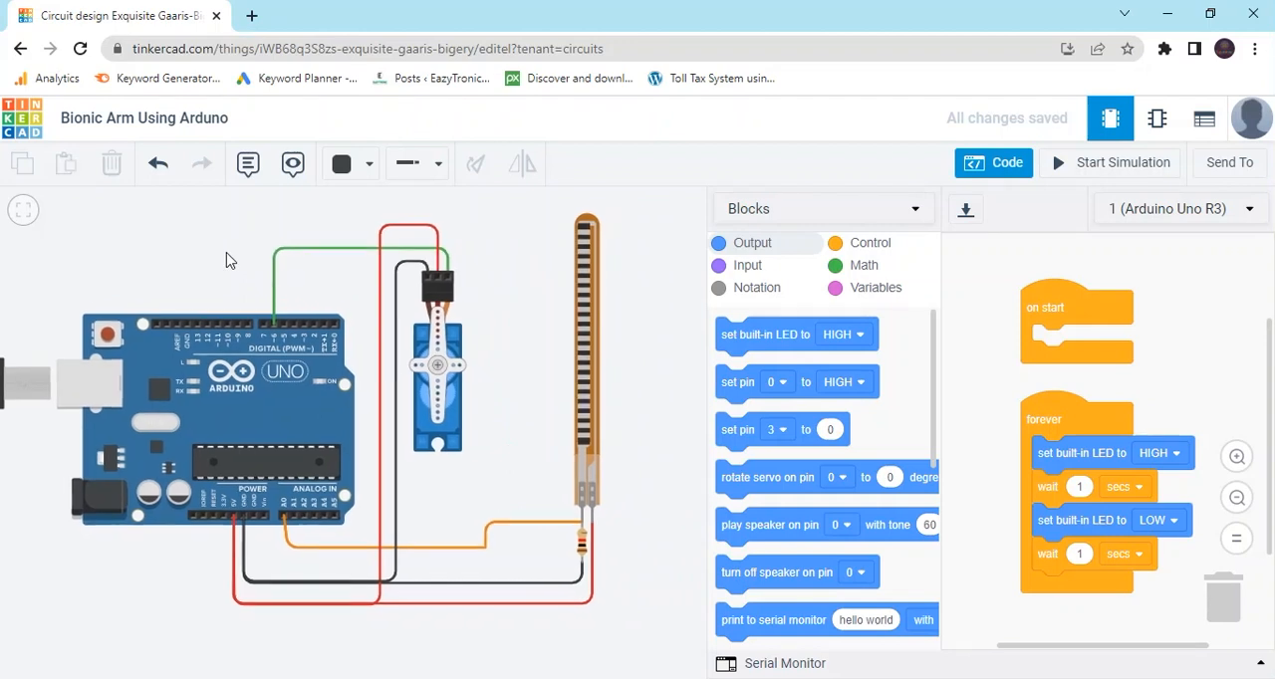
{"action": "left_click_drag", "start_coordinate": [1078, 307], "coordinate": [829, 331]}
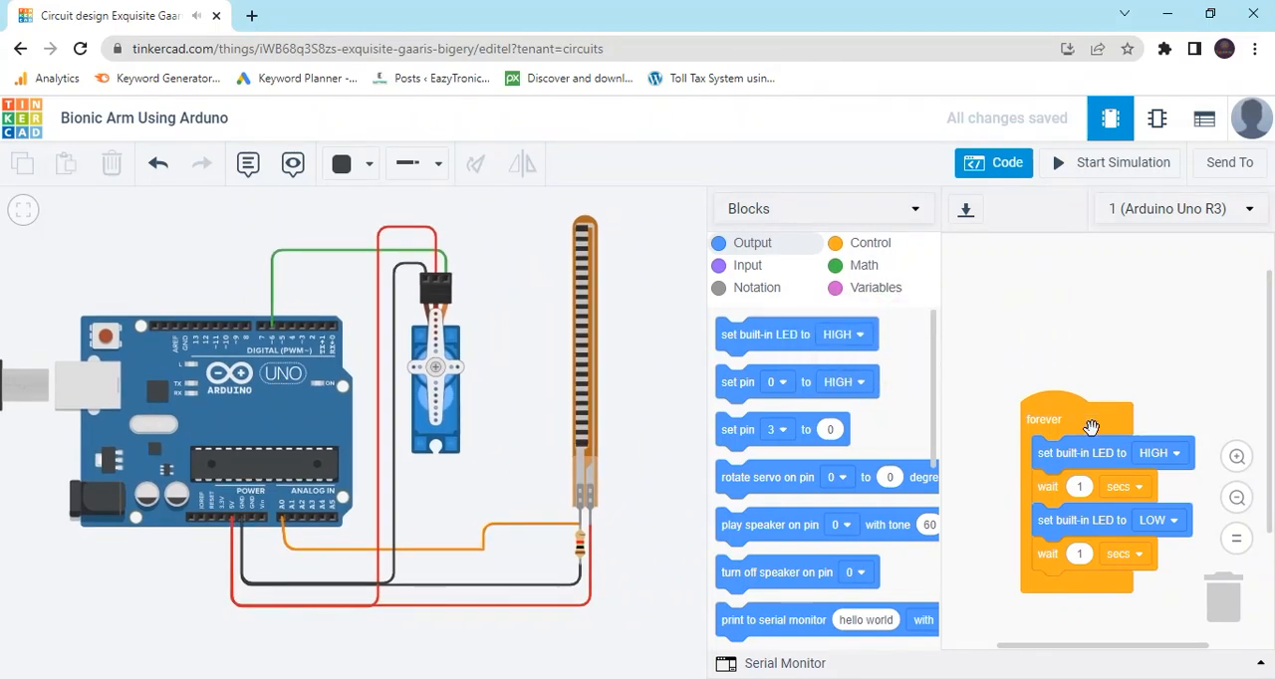
{"action": "left_click_drag", "start_coordinate": [1091, 430], "coordinate": [802, 416]}
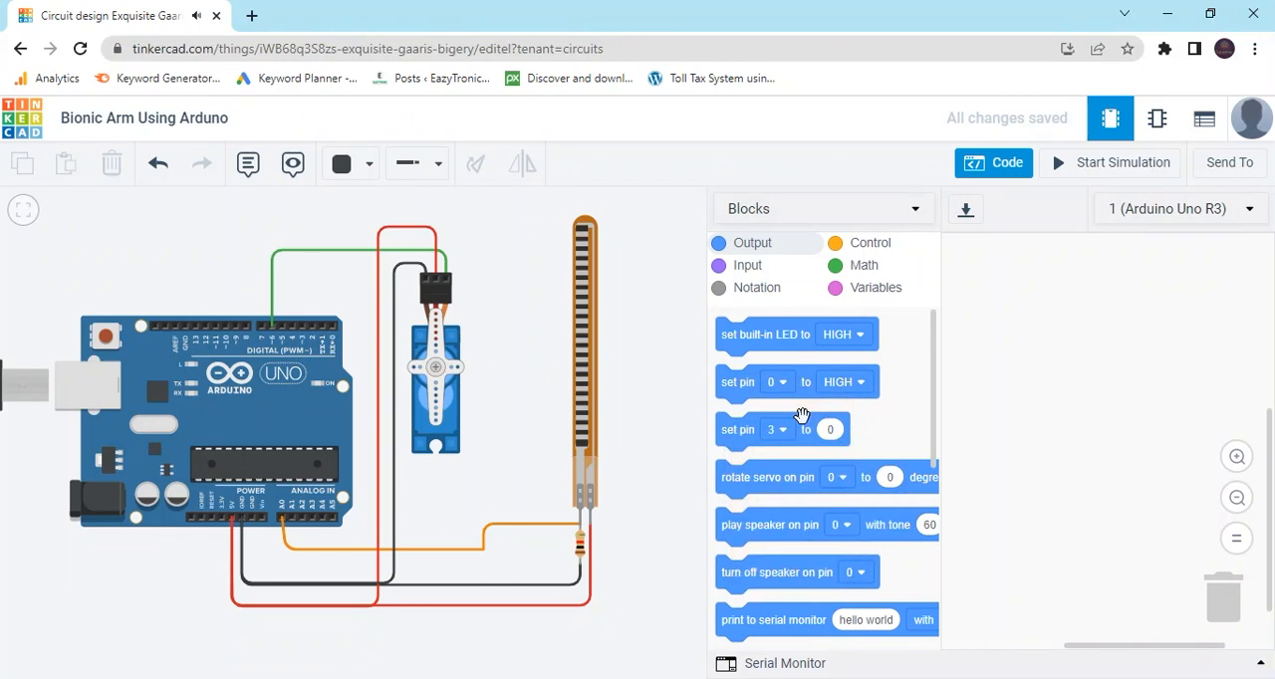
Create the variables Flex_Sensor and output, and place a set Flex_Sensor block in the empty workspace.
{"action": "left_click", "coordinate": [872, 290]}
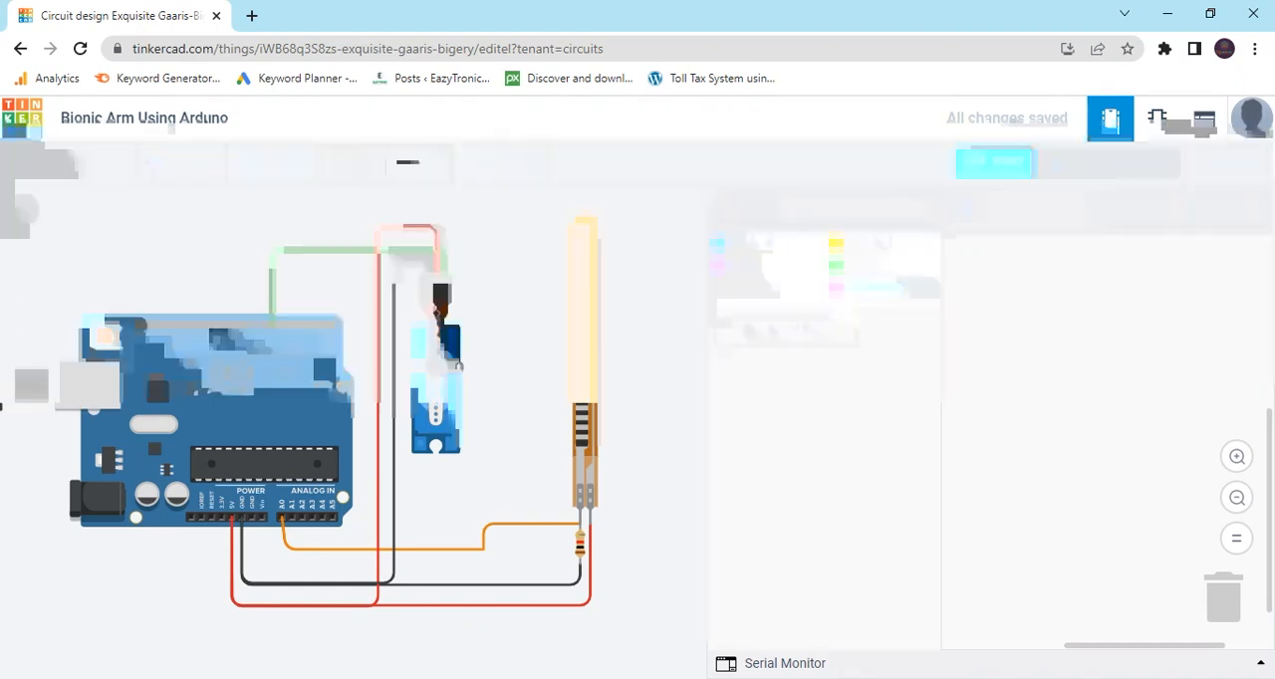
{"action": "left_click", "coordinate": [791, 340]}
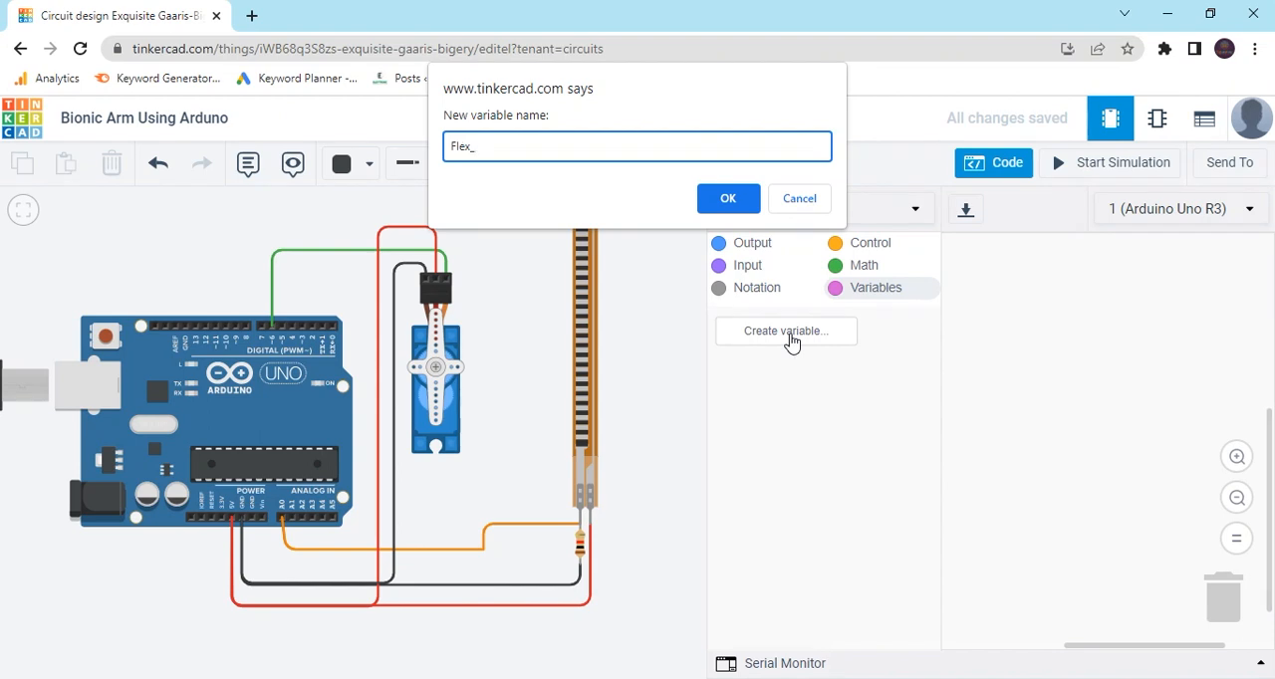
{"action": "type", "text": "Flex_Sensor"}
{"action": "key", "text": "Return"}
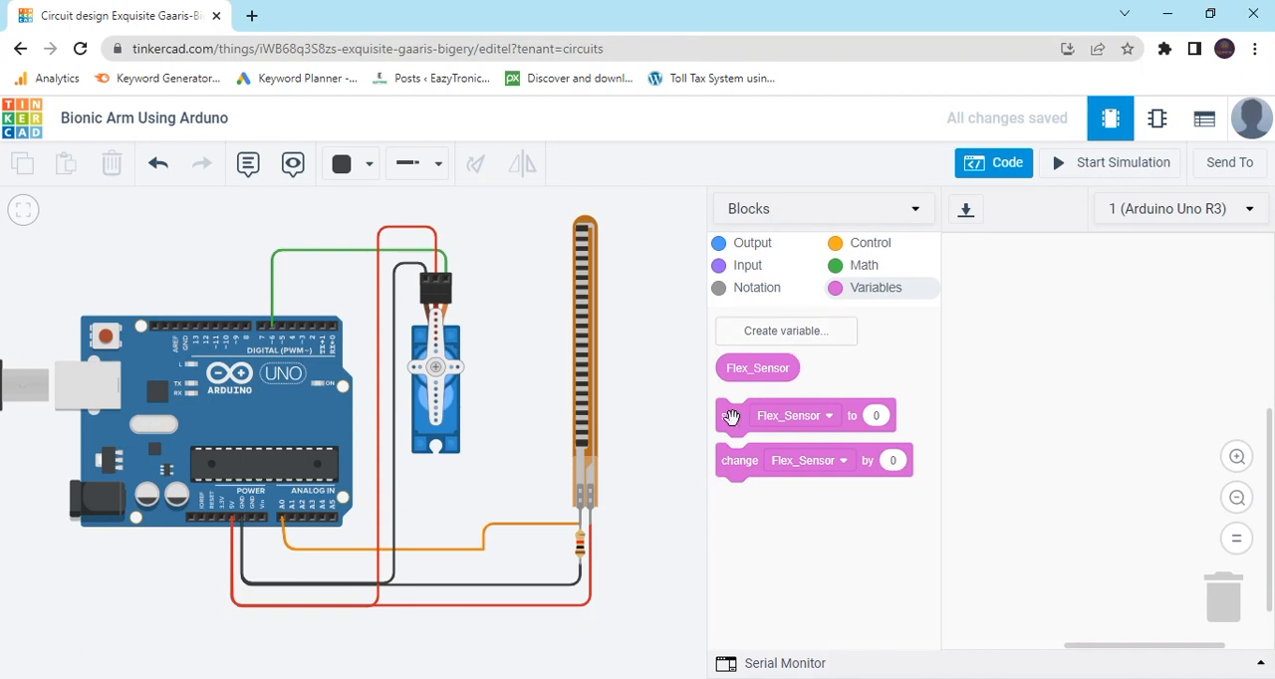
{"action": "left_click_drag", "start_coordinate": [731, 419], "coordinate": [982, 285]}
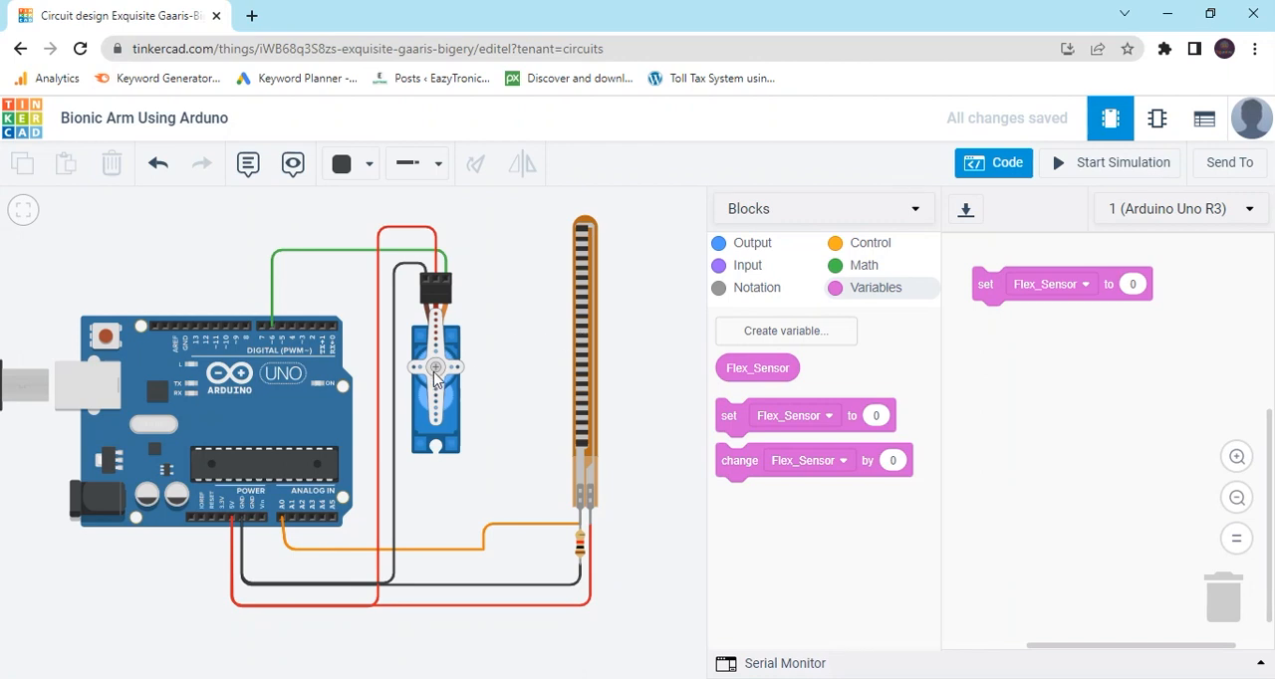
{"action": "left_click", "coordinate": [788, 335]}
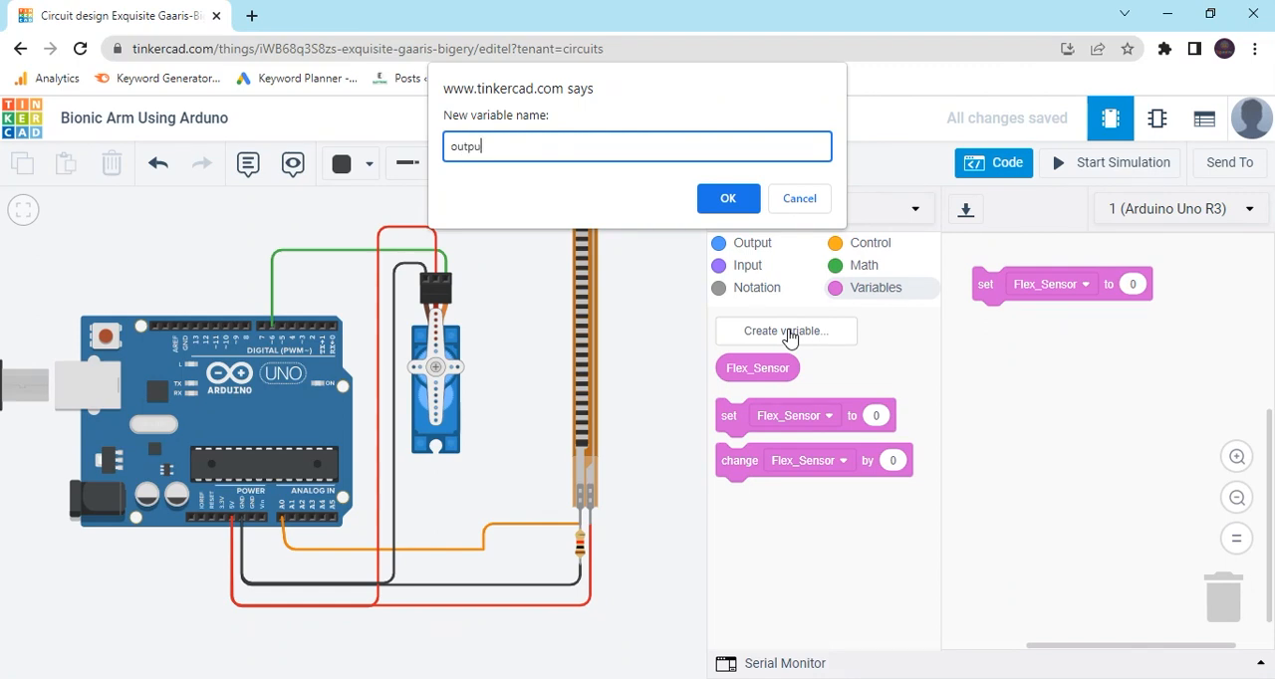
{"action": "key", "text": "Return"}
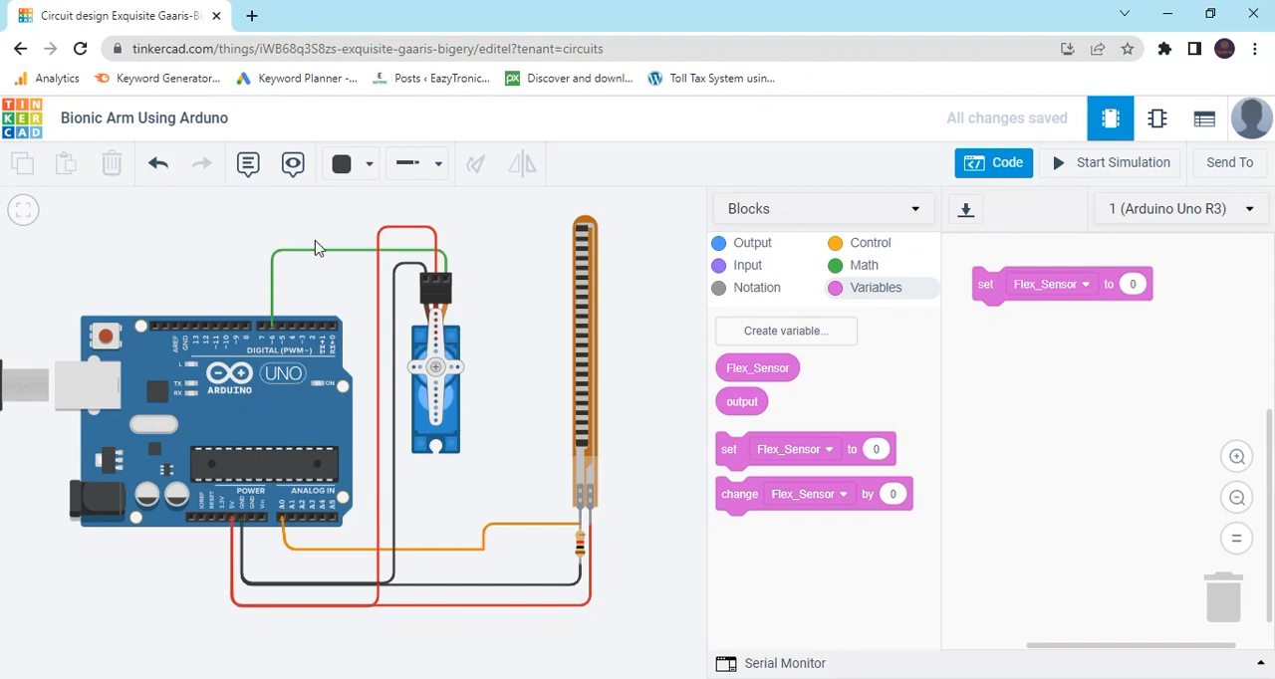
Make the set Flex_Sensor block take its value from reading analog pin A0.
{"action": "left_click", "coordinate": [742, 267]}
{"action": "left_click_drag", "start_coordinate": [740, 373], "coordinate": [1152, 281]}
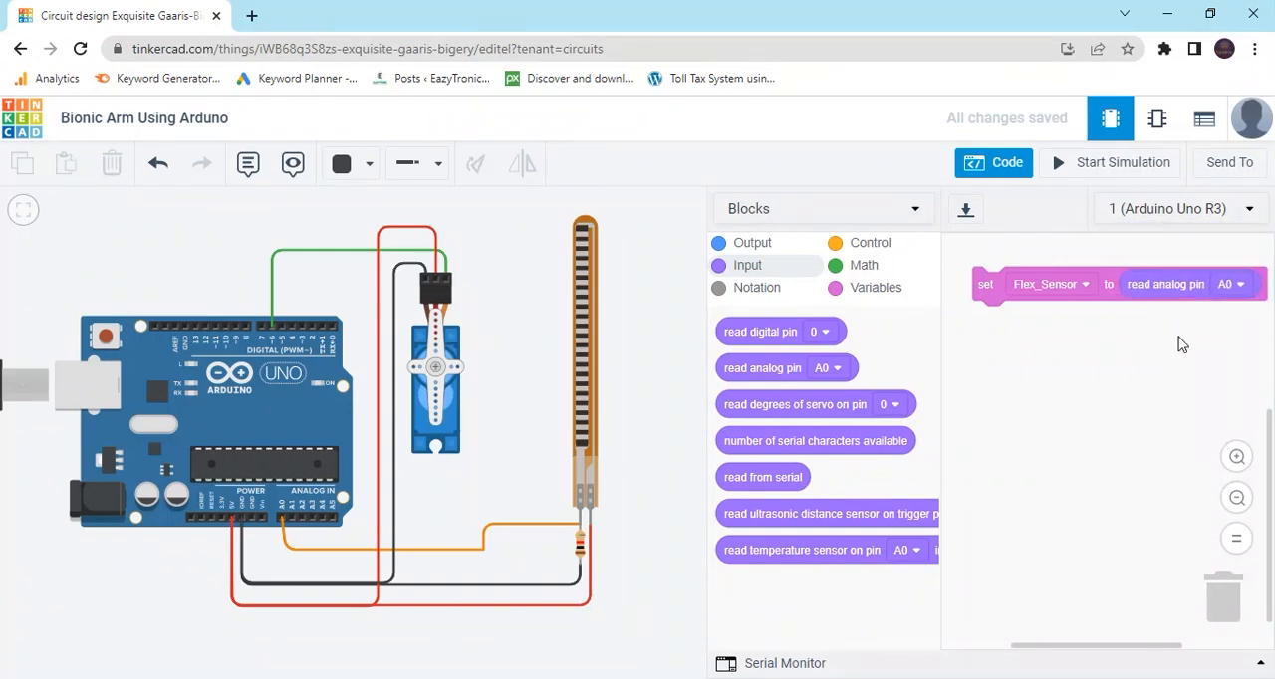
{"action": "left_click_drag", "start_coordinate": [1180, 343], "coordinate": [1158, 337]}
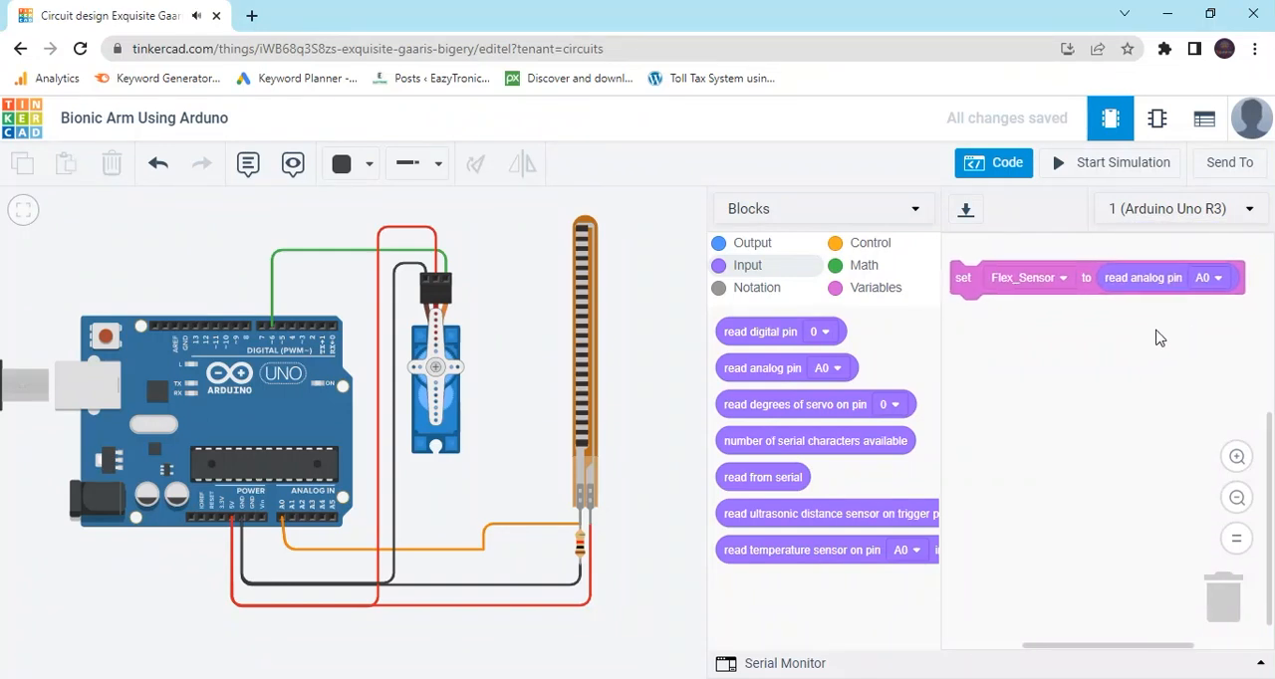
Attach a second set block below the Flex_Sensor block and assign it to the output variable.
{"action": "left_click", "coordinate": [856, 287]}
{"action": "left_click_drag", "start_coordinate": [728, 448], "coordinate": [966, 325]}
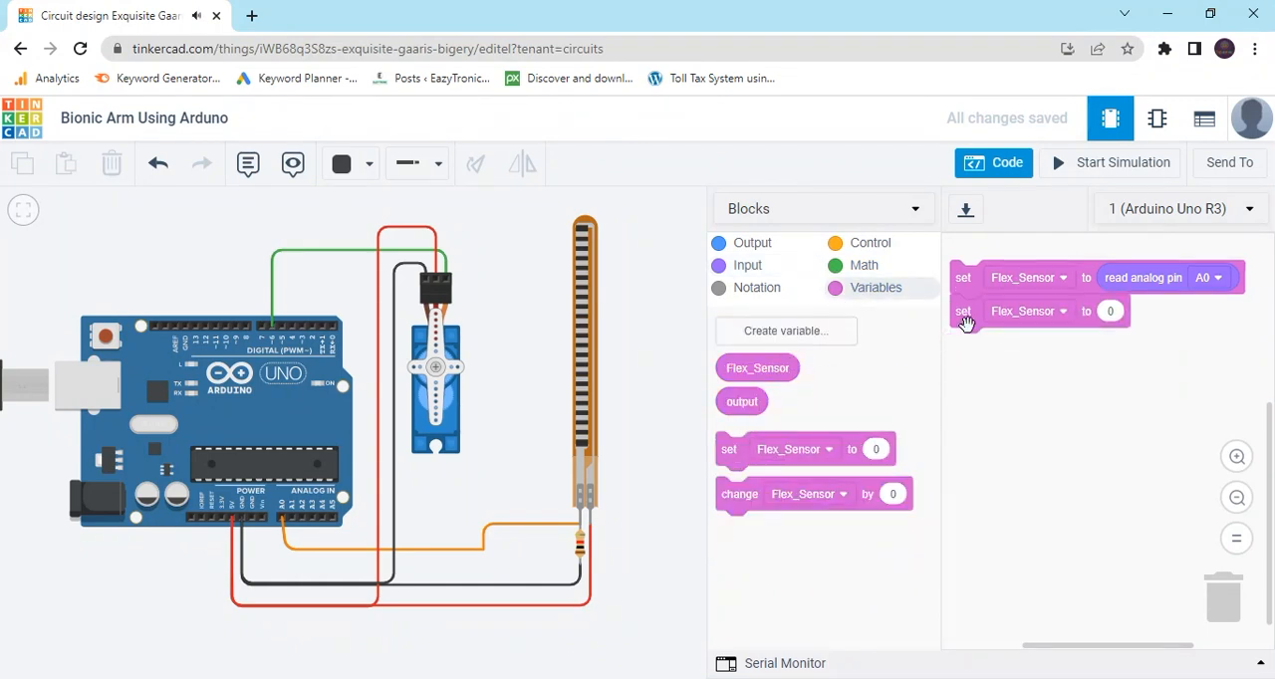
{"action": "left_click", "coordinate": [1061, 311]}
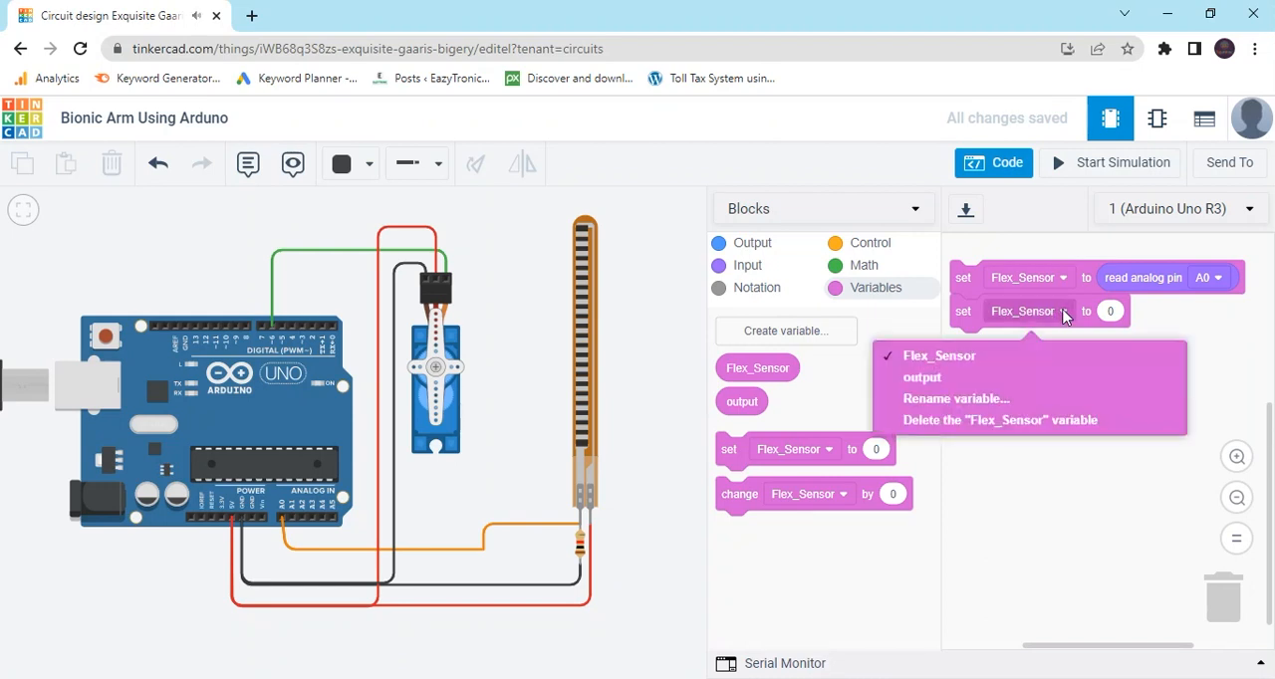
{"action": "left_click", "coordinate": [968, 380]}
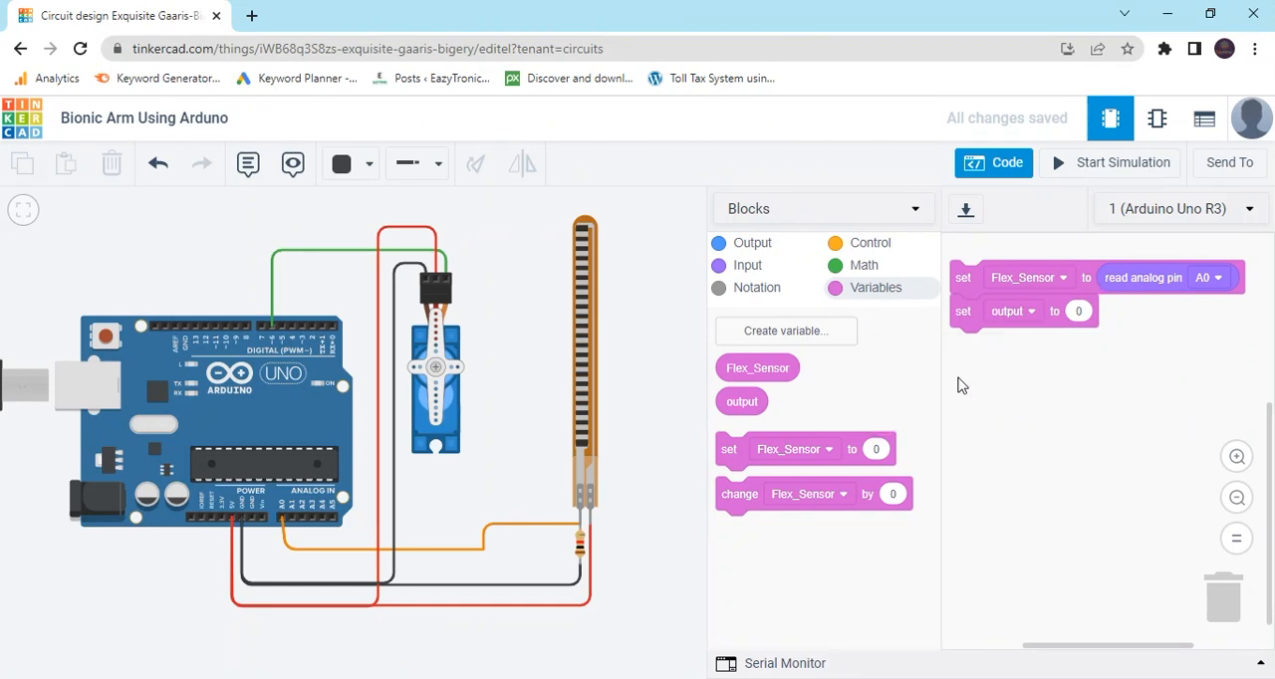
Give the set output block a map block as its value, with Flex_Sensor as the mapped input.
{"action": "left_click", "coordinate": [863, 270]}
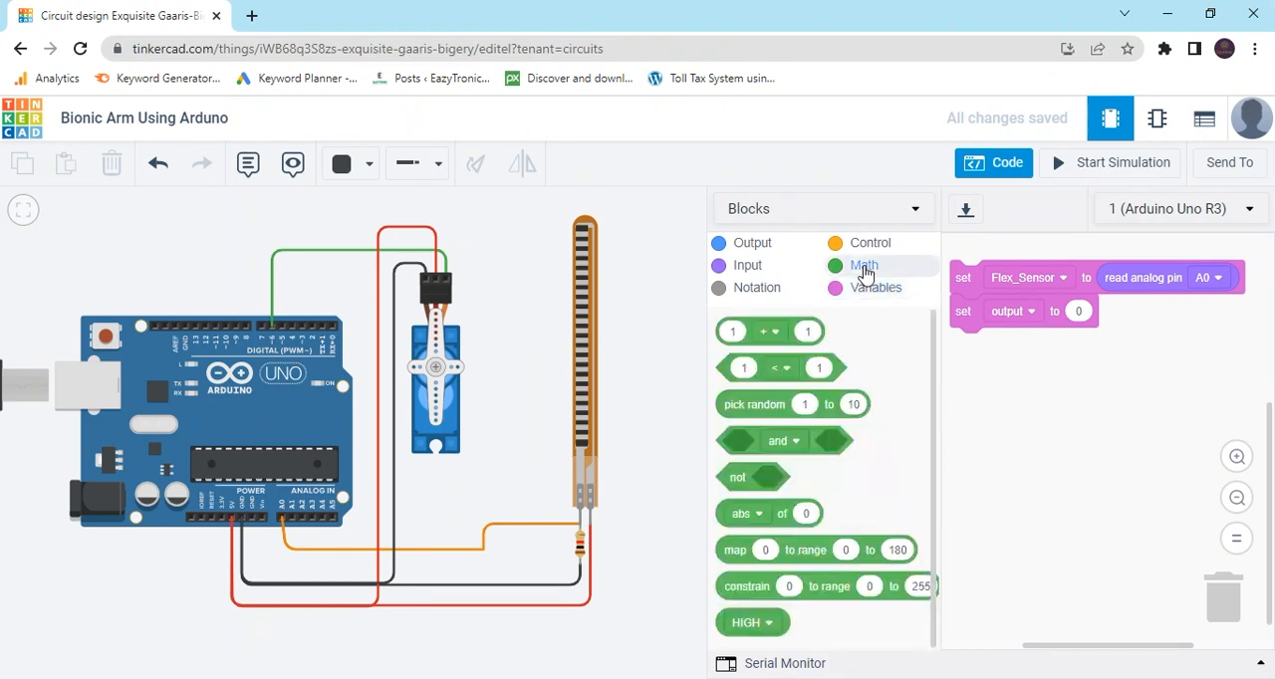
{"action": "left_click_drag", "start_coordinate": [731, 550], "coordinate": [1083, 312]}
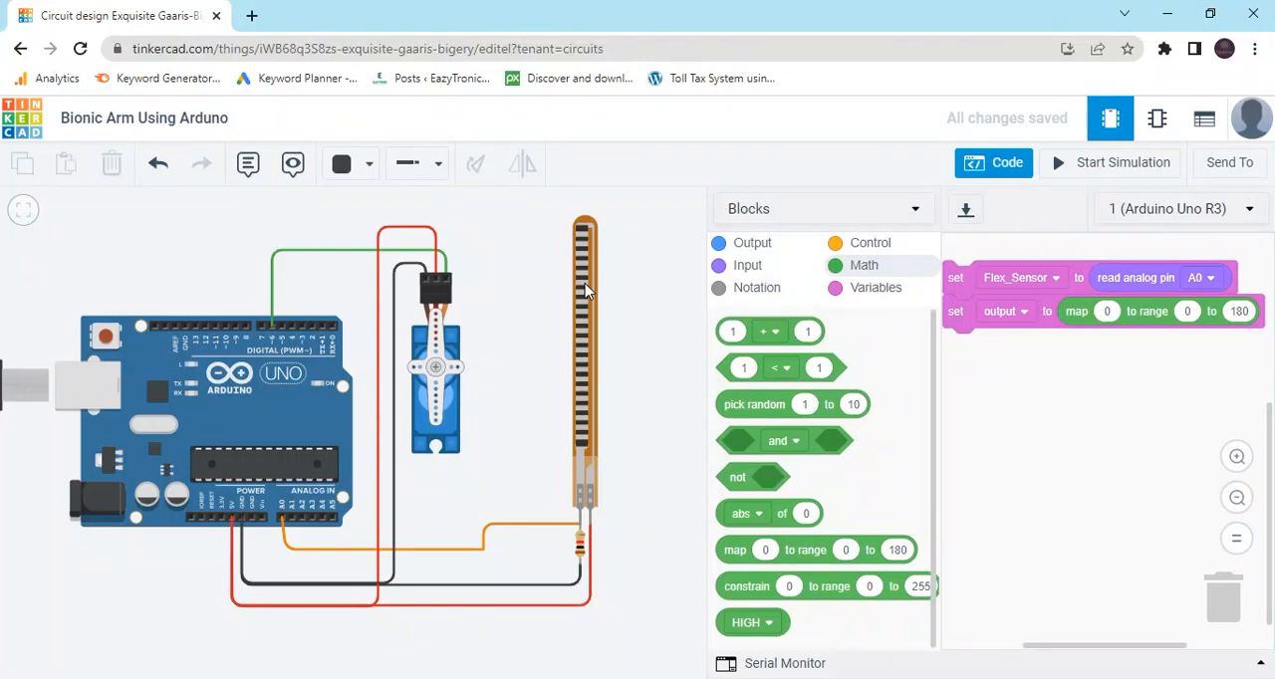
{"action": "left_click", "coordinate": [894, 290]}
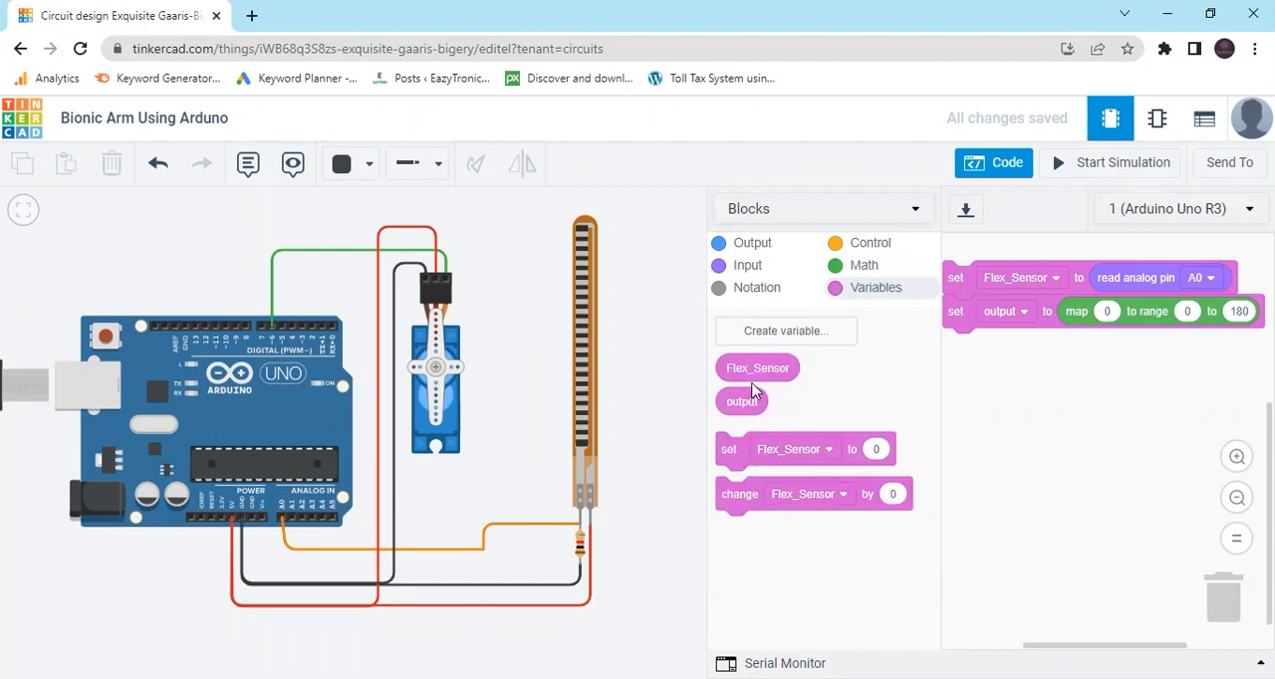
{"action": "left_click_drag", "start_coordinate": [745, 367], "coordinate": [1137, 313]}
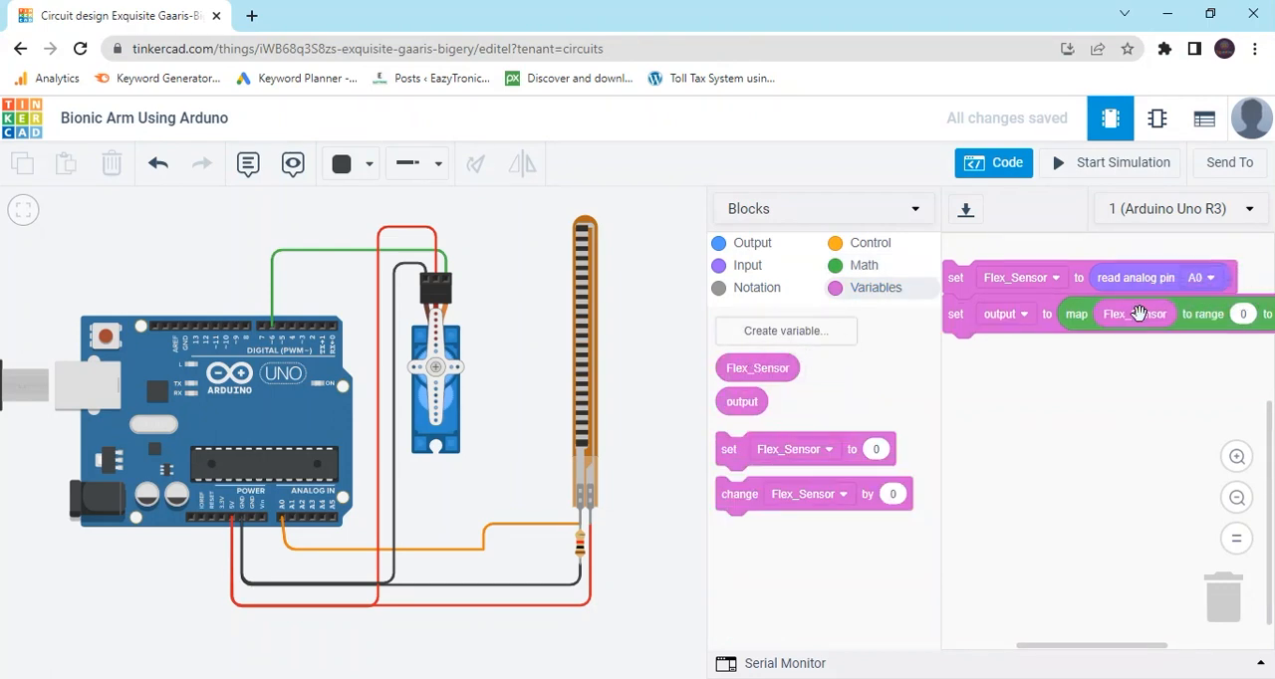
Widen the code area to show the whole program and set the map block's upper range limit to 360.
{"action": "left_click", "coordinate": [1237, 498]}
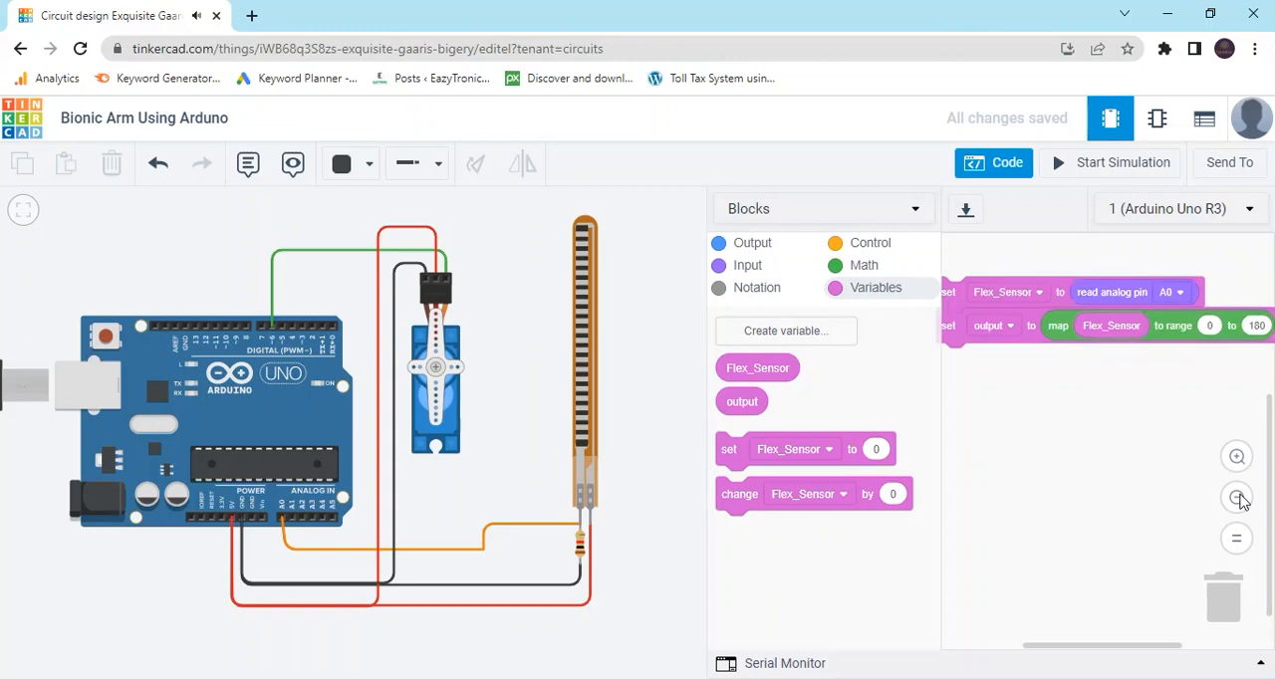
{"action": "left_click_drag", "start_coordinate": [706, 367], "coordinate": [652, 363]}
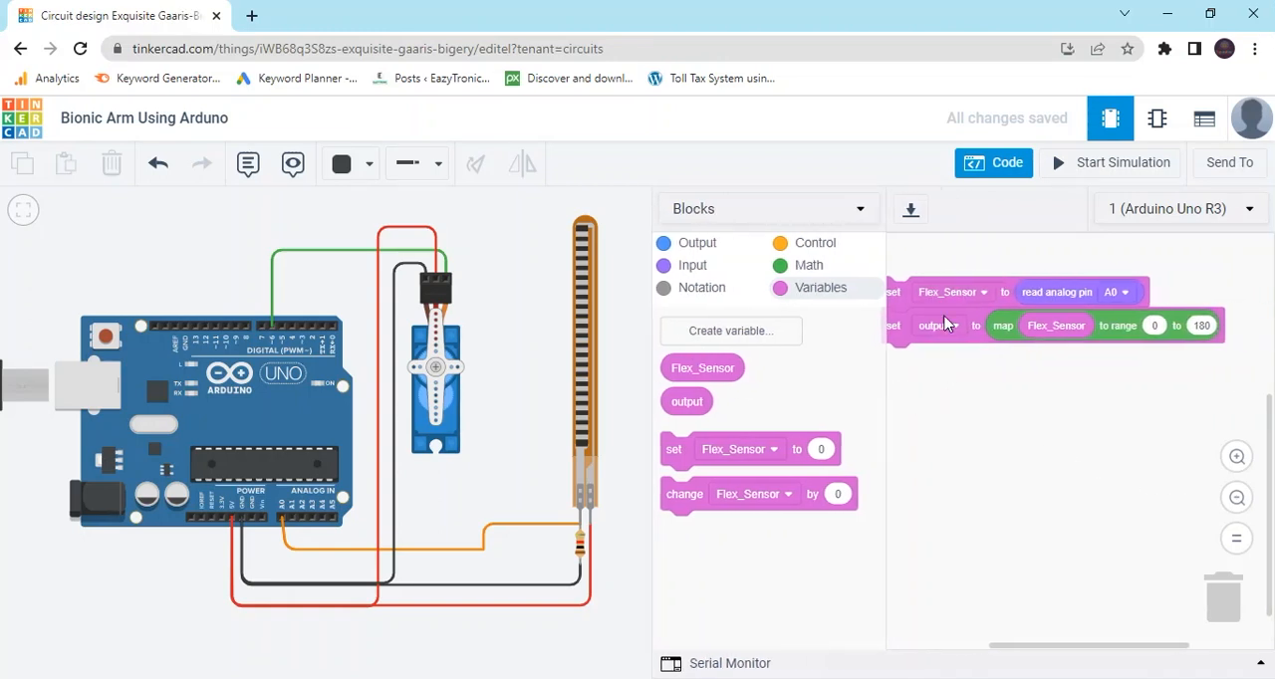
{"action": "left_click_drag", "start_coordinate": [896, 286], "coordinate": [918, 288]}
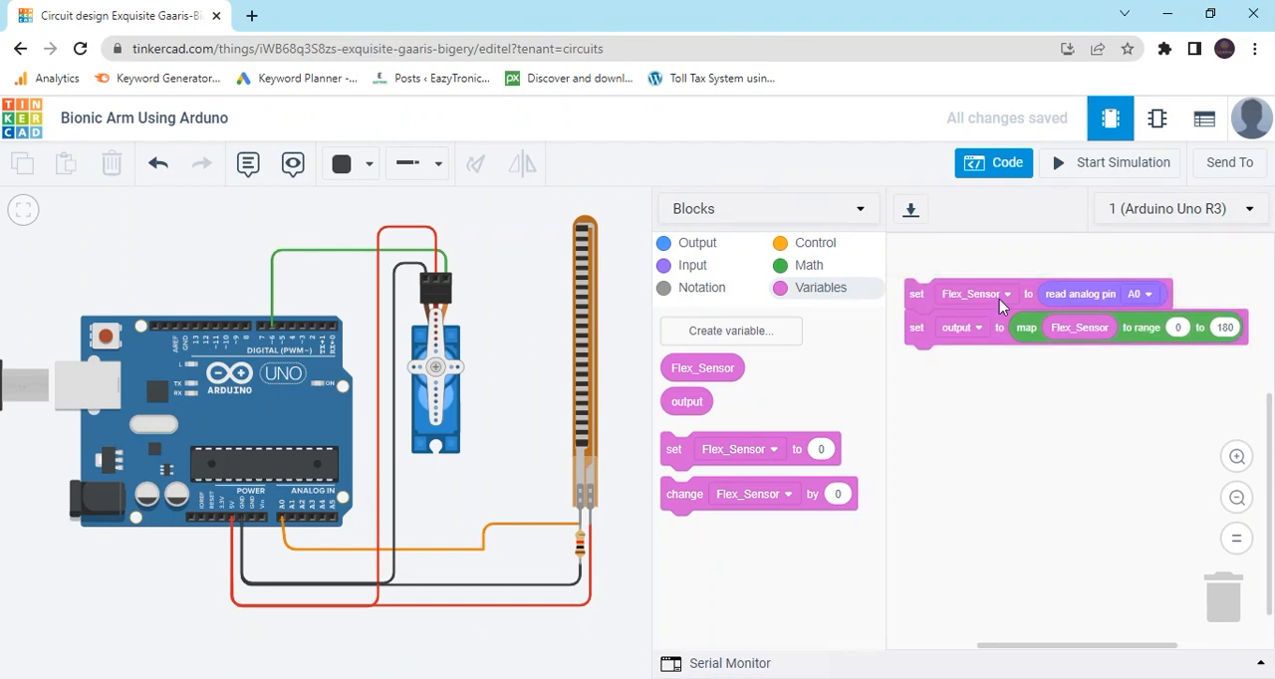
{"action": "left_click", "coordinate": [1225, 329]}
{"action": "type", "text": "036"}
{"action": "key", "text": "BackSpace"}
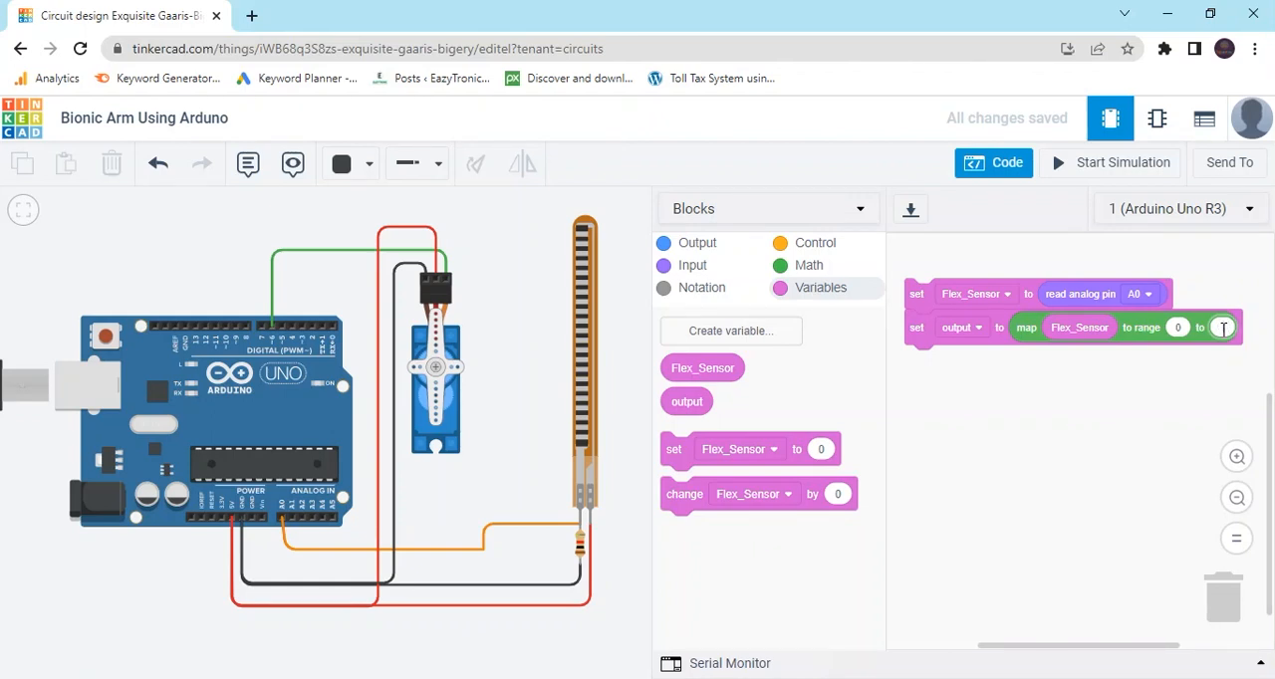
{"action": "type", "text": "0"}
{"action": "left_click", "coordinate": [1152, 423]}
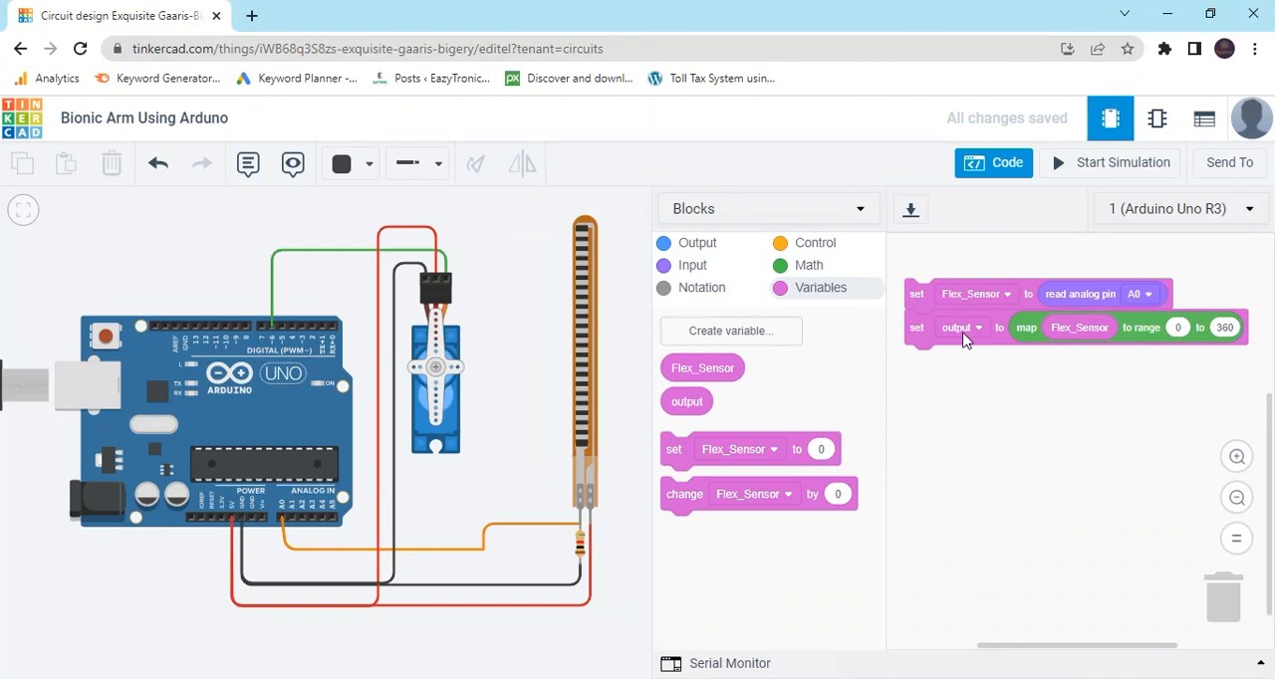
Attach a rotate servo block below the set output block, using pin 6 and the output variable as its degrees.
{"action": "left_click", "coordinate": [690, 249]}
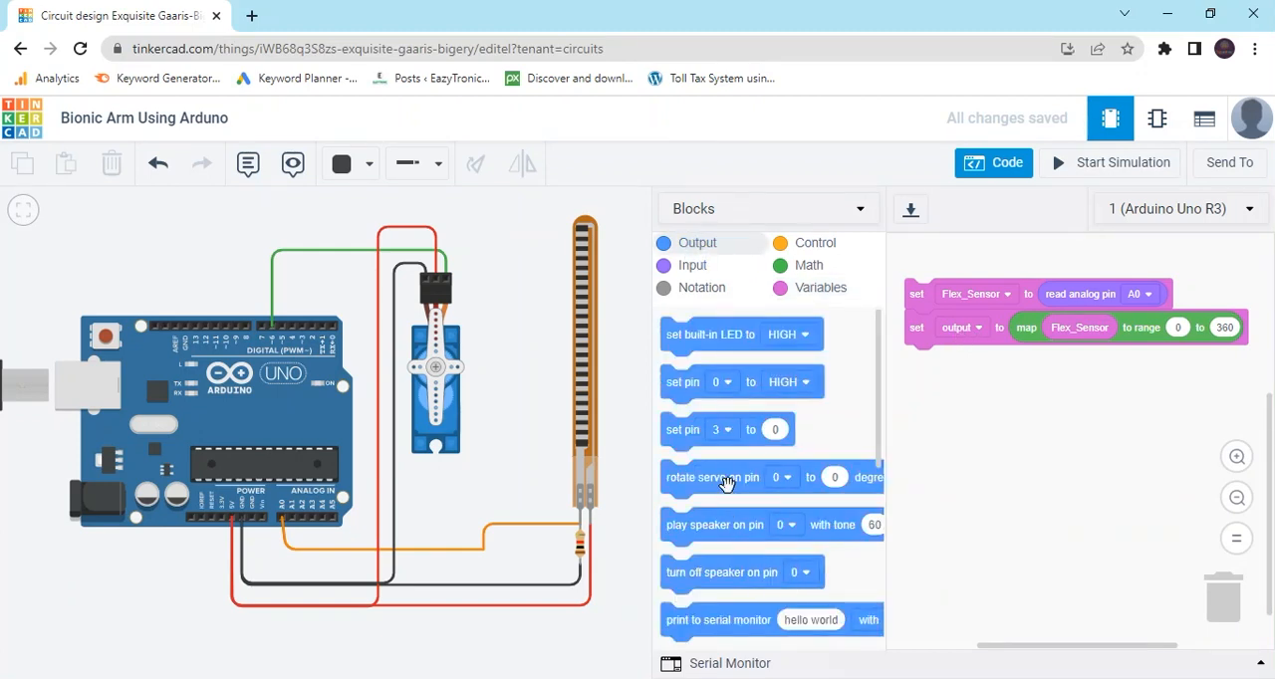
{"action": "left_click_drag", "start_coordinate": [727, 477], "coordinate": [975, 369]}
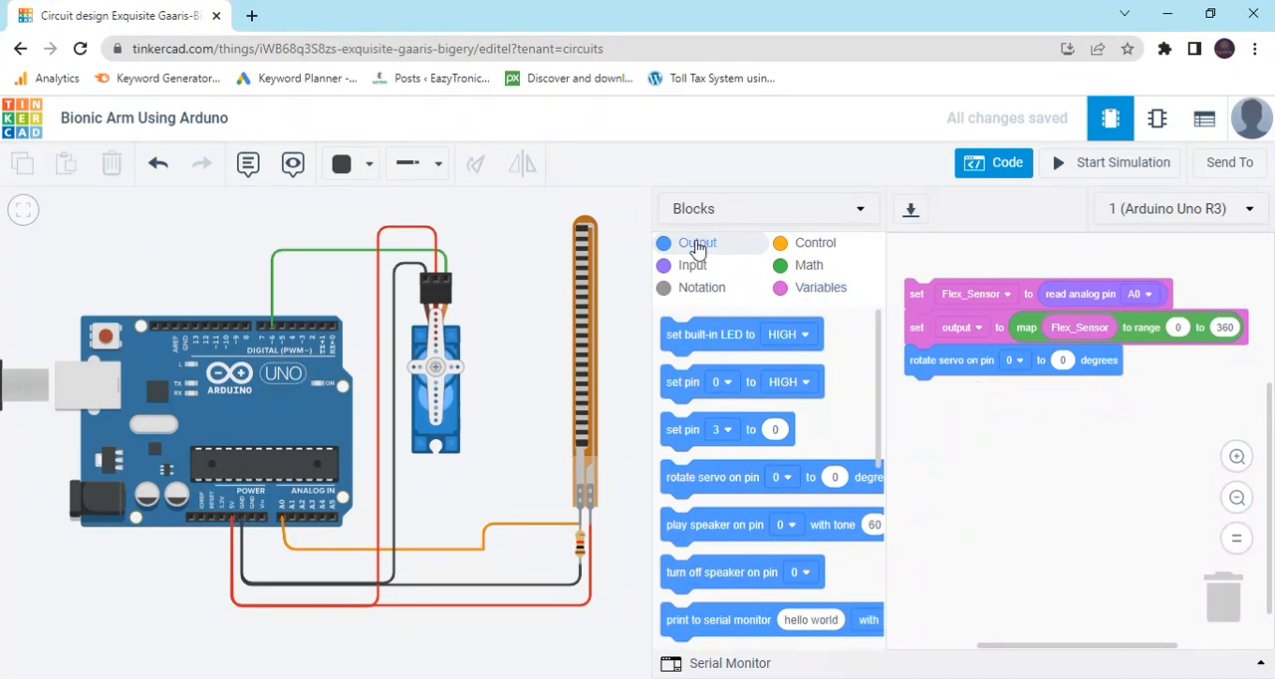
{"action": "left_click", "coordinate": [817, 289]}
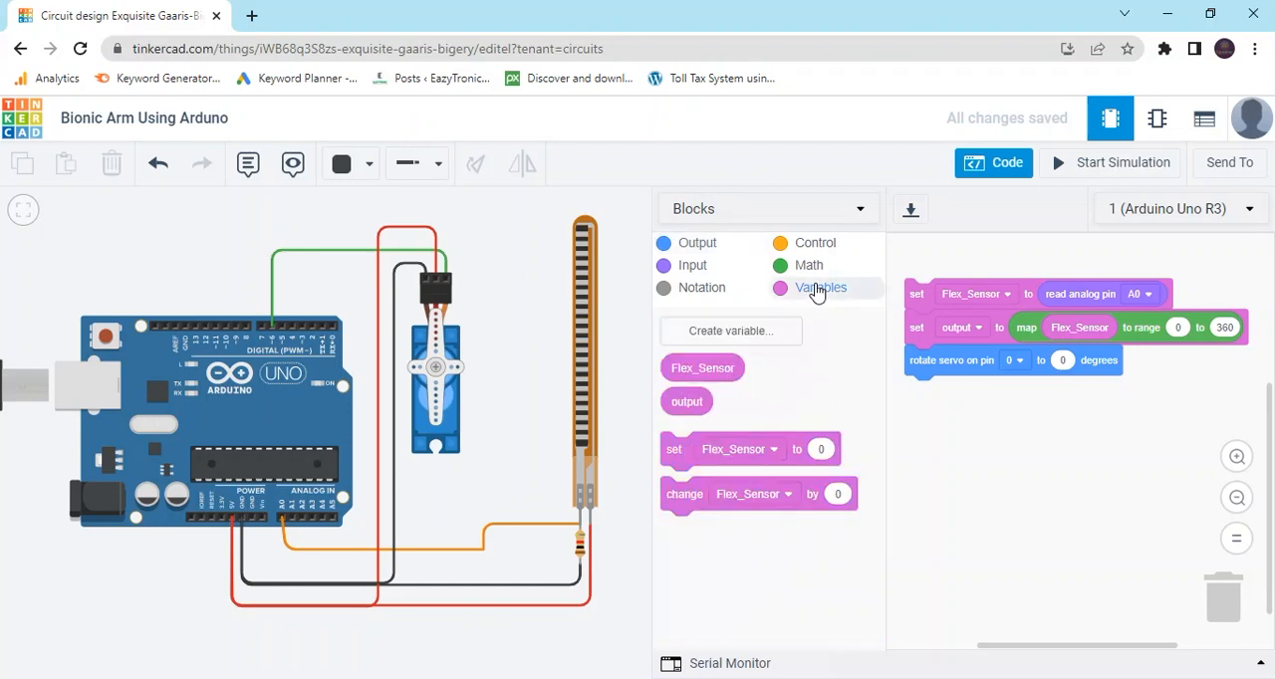
{"action": "left_click_drag", "start_coordinate": [687, 404], "coordinate": [1058, 361]}
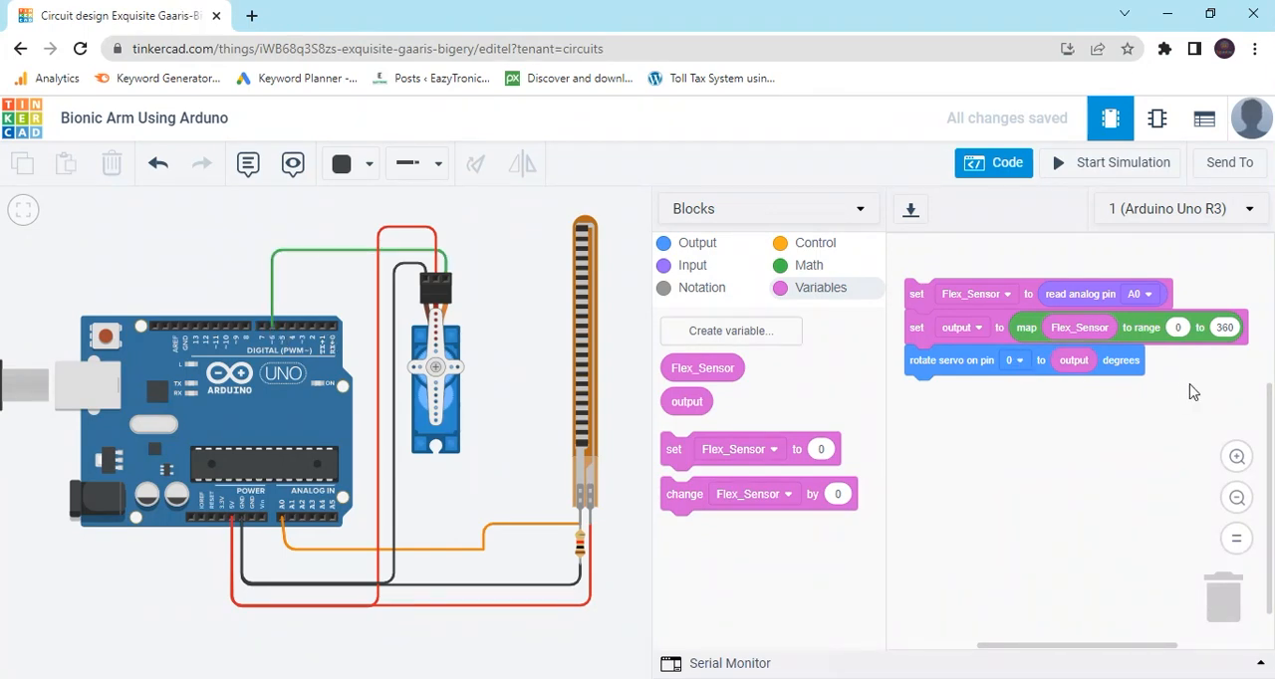
{"action": "left_click", "coordinate": [1019, 365]}
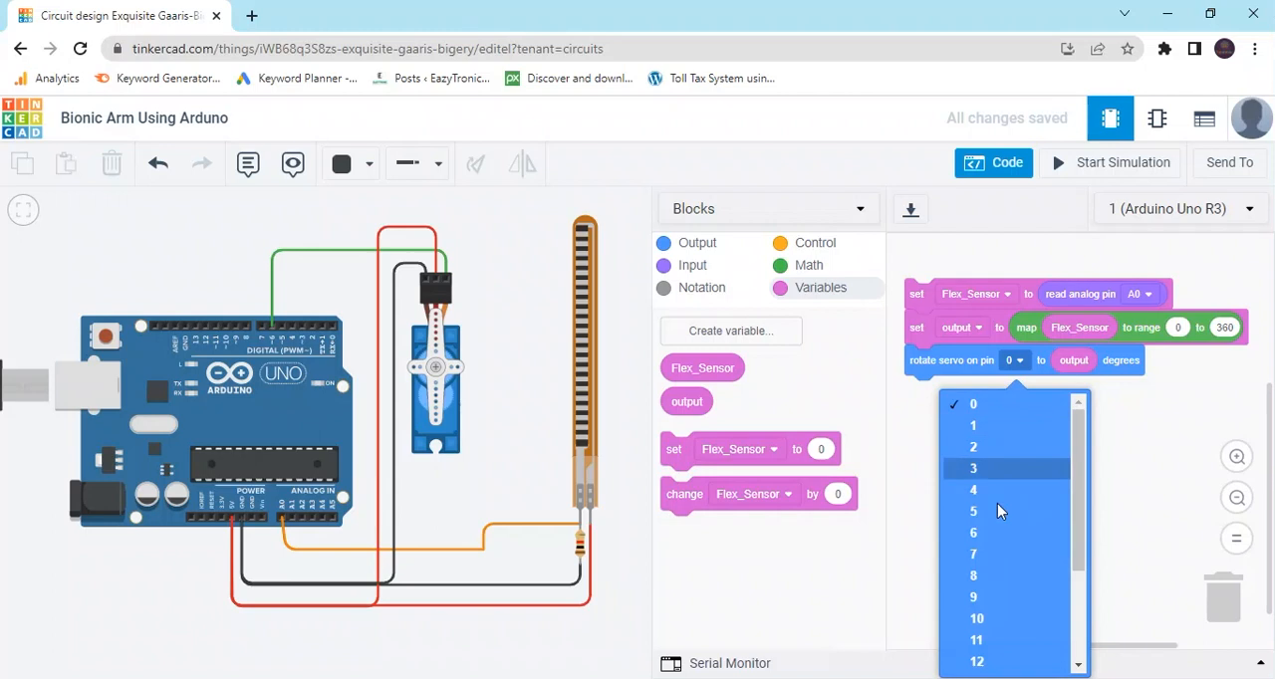
{"action": "left_click", "coordinate": [1001, 533]}
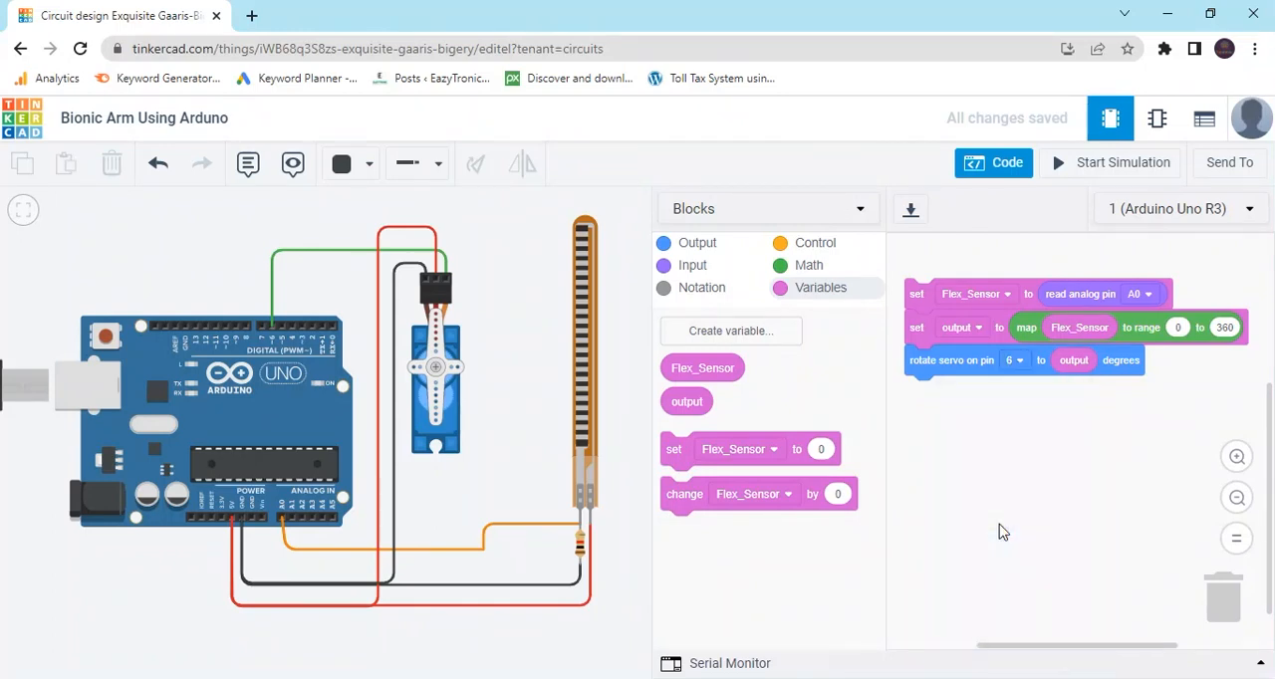
Start the simulation and bend the flex sensor to about 166° to test the servo's response.
{"action": "left_click", "coordinate": [1118, 174]}
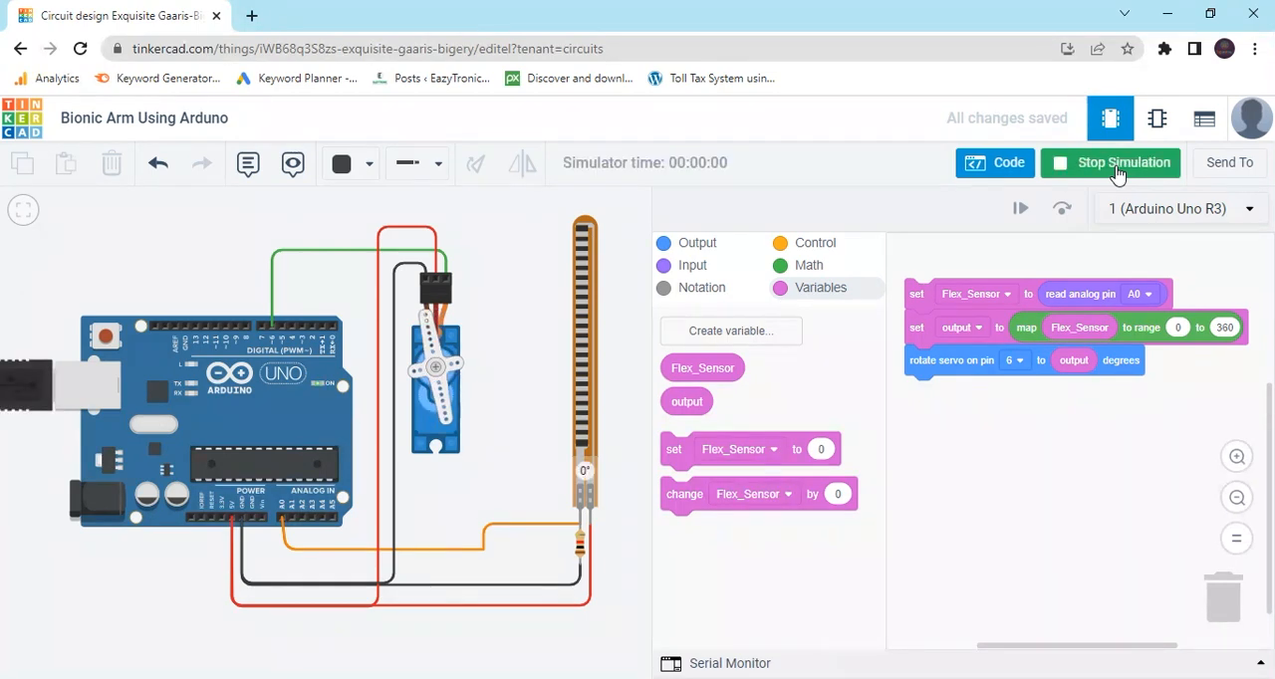
{"action": "left_click", "coordinate": [588, 245]}
{"action": "left_click_drag", "start_coordinate": [591, 269], "coordinate": [587, 350]}
{"action": "left_click_drag", "start_coordinate": [587, 401], "coordinate": [585, 446]}
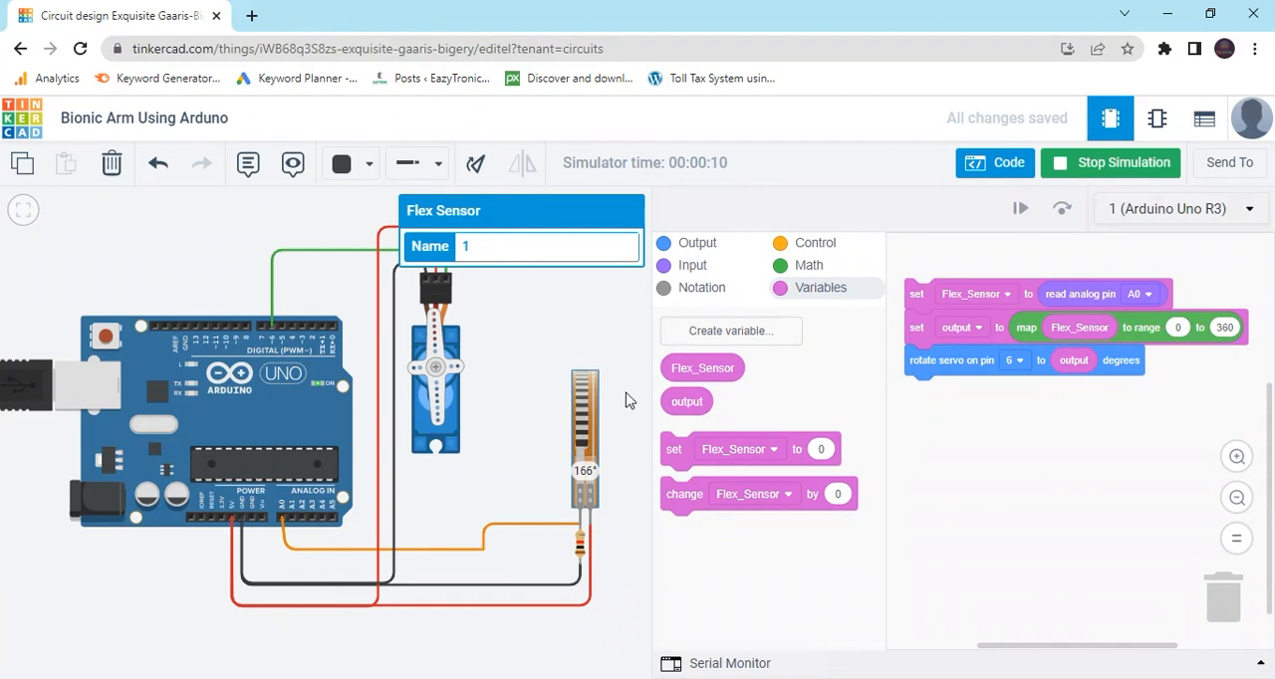
Test small bends of the flex sensor at about 18° and 29°, and stop the simulation.
{"action": "left_click_drag", "start_coordinate": [616, 401], "coordinate": [514, 308]}
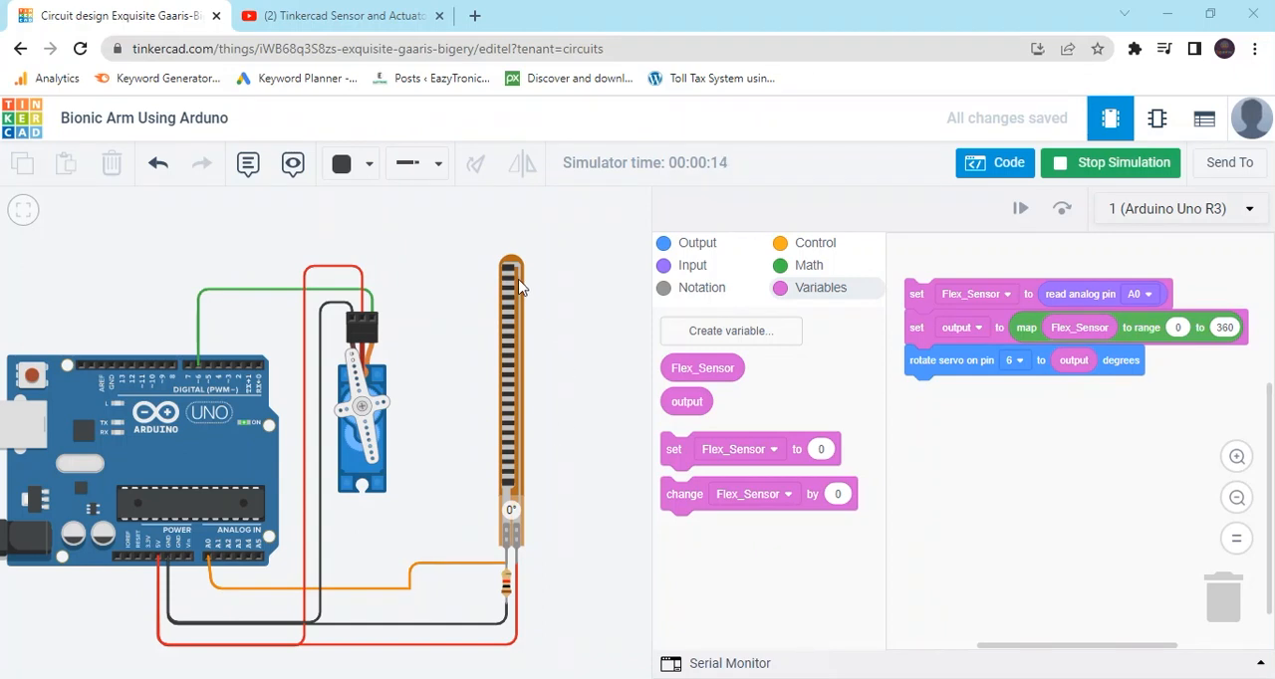
{"action": "mouse_move", "coordinate": [516, 284]}
{"action": "left_mouse_down"}
{"action": "mouse_move", "coordinate": [508, 378]}
{"action": "mouse_move", "coordinate": [508, 291]}
{"action": "left_mouse_up"}
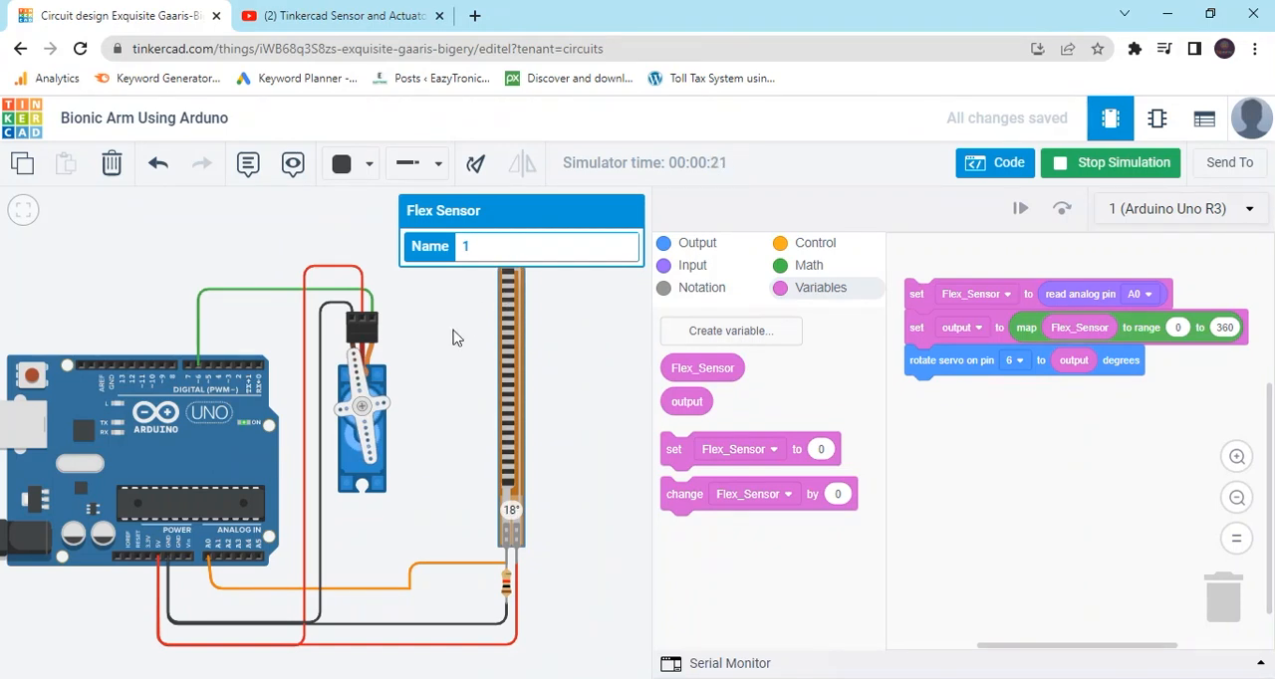
{"action": "left_click_drag", "start_coordinate": [518, 276], "coordinate": [509, 305]}
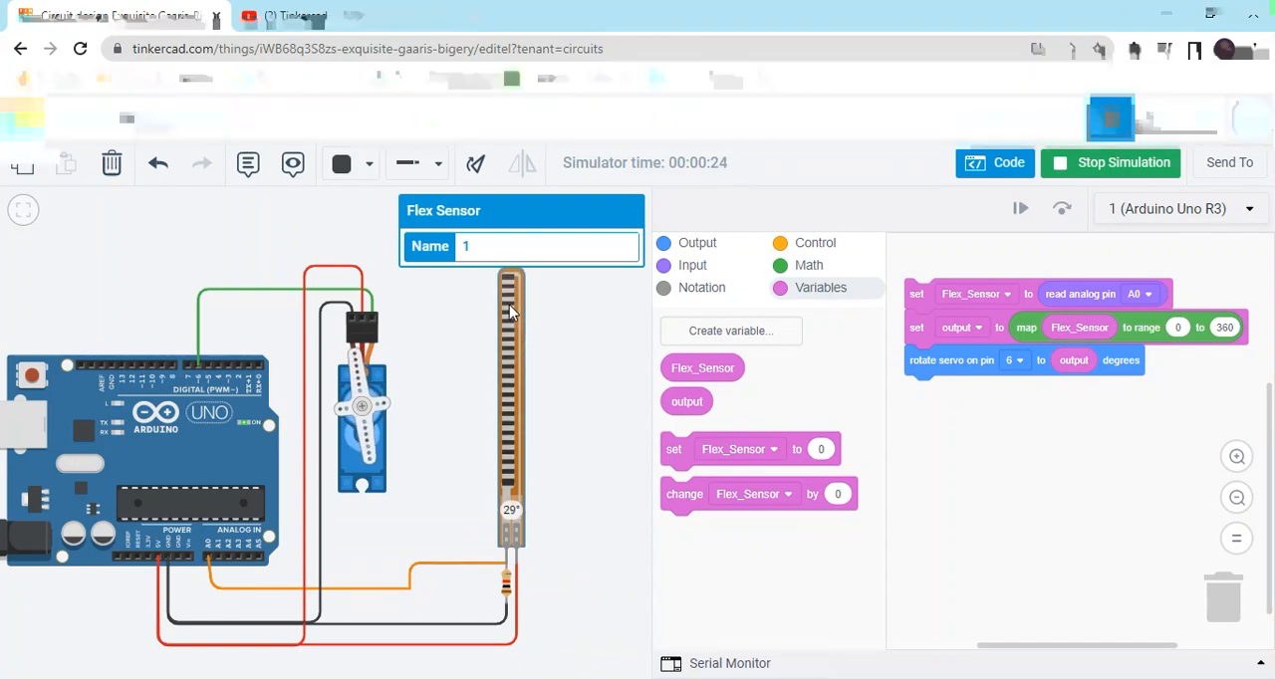
{"action": "left_click", "coordinate": [1105, 172]}
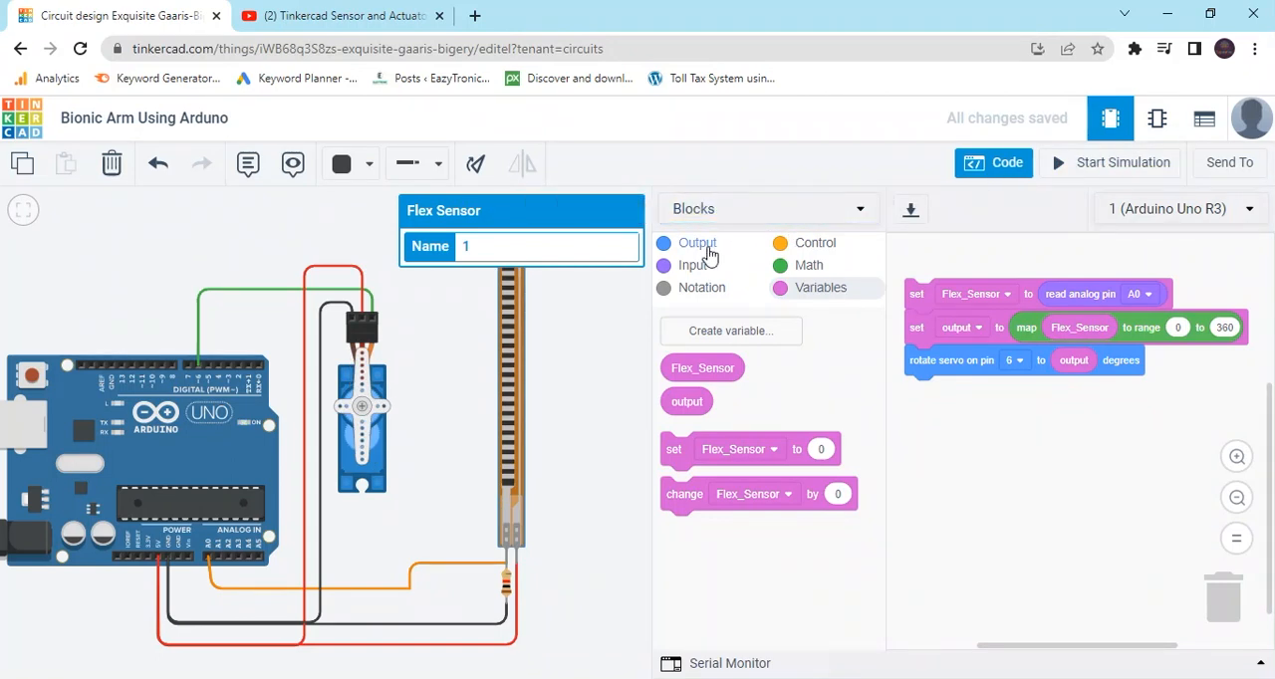
Attach a print to serial monitor block below the rotate servo block, printing the output variable with a newline.
{"action": "left_click", "coordinate": [697, 245]}
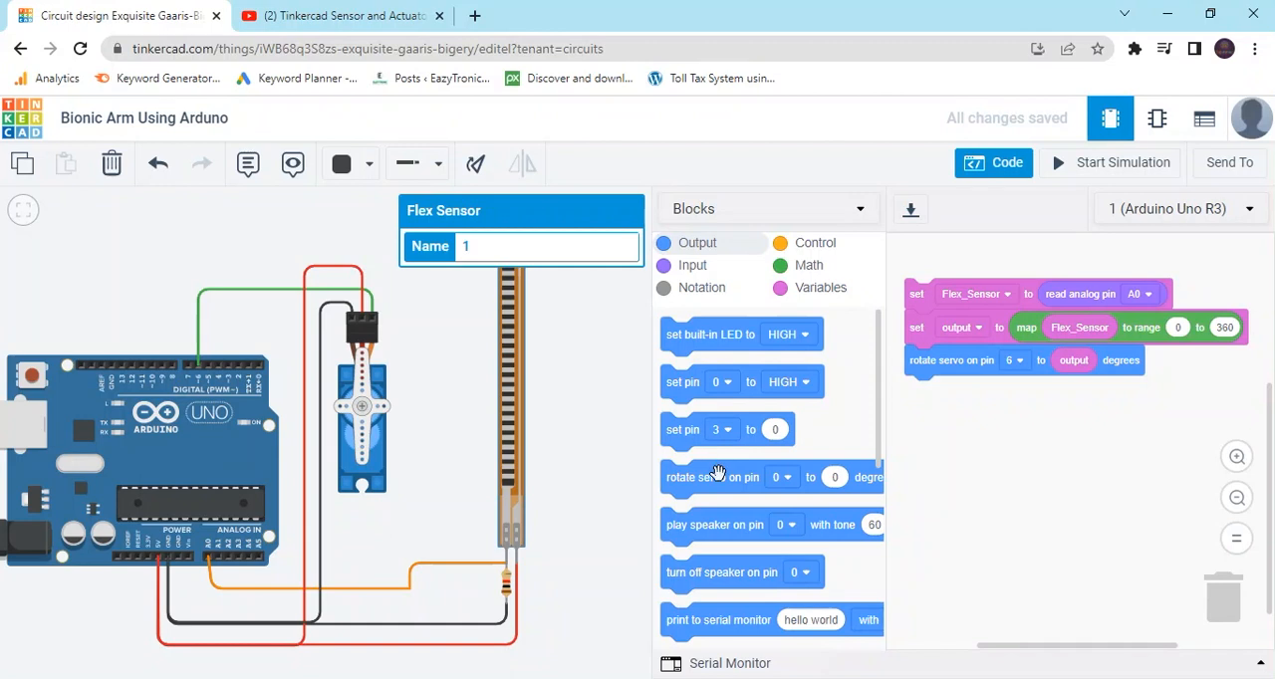
{"action": "left_click_drag", "start_coordinate": [719, 619], "coordinate": [965, 416]}
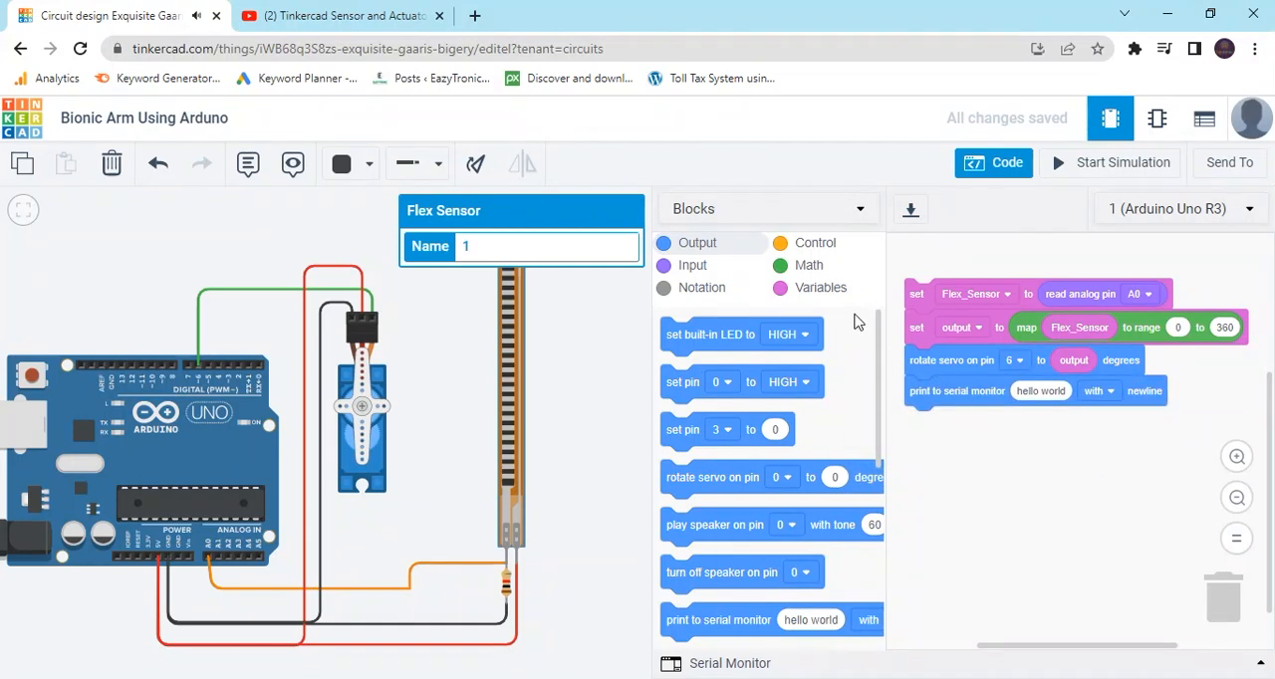
{"action": "left_click", "coordinate": [822, 289]}
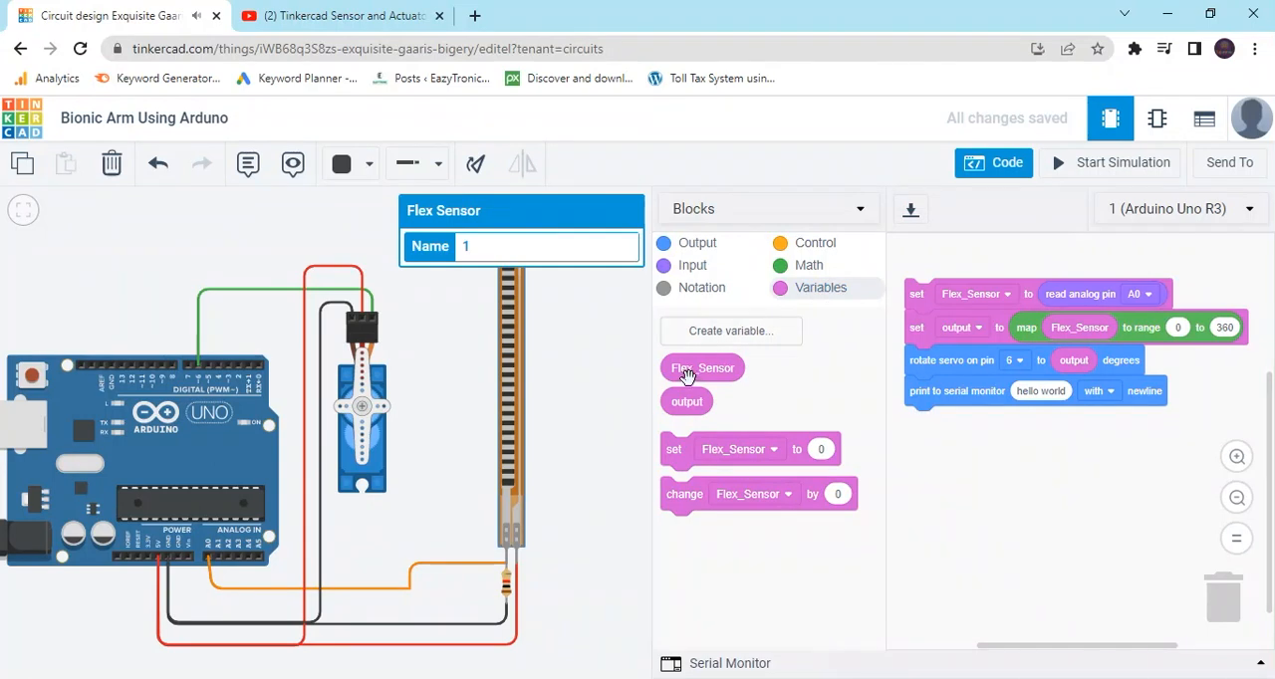
{"action": "left_click_drag", "start_coordinate": [687, 402], "coordinate": [1043, 395]}
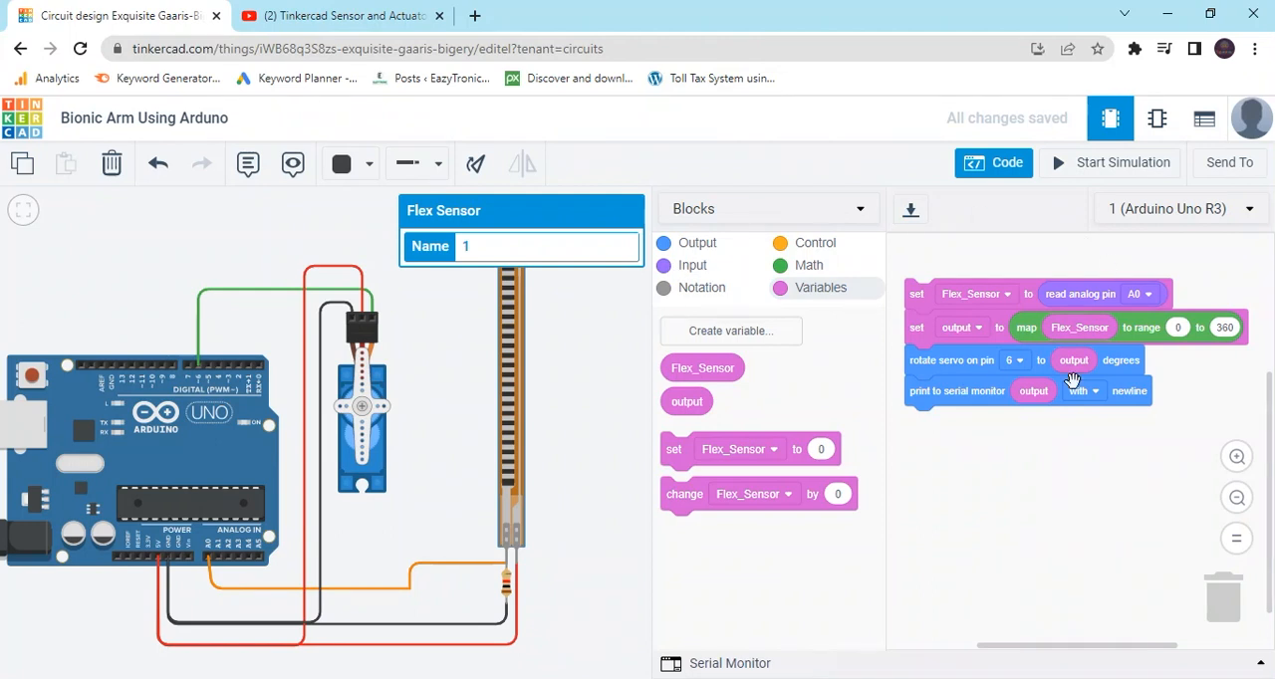
Start the simulation, open the serial monitor, bend the flex sensor to 180° and return it to about 1° to check the printed output.
{"action": "left_click", "coordinate": [1147, 167]}
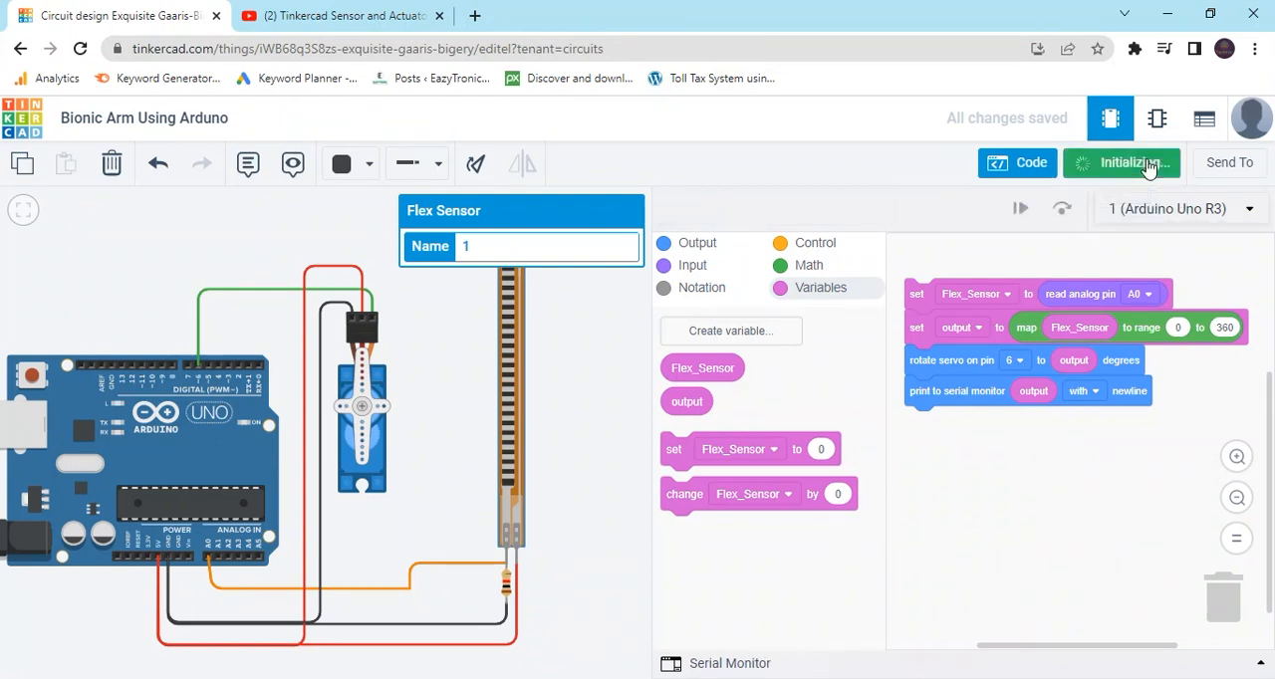
{"action": "left_click", "coordinate": [732, 667]}
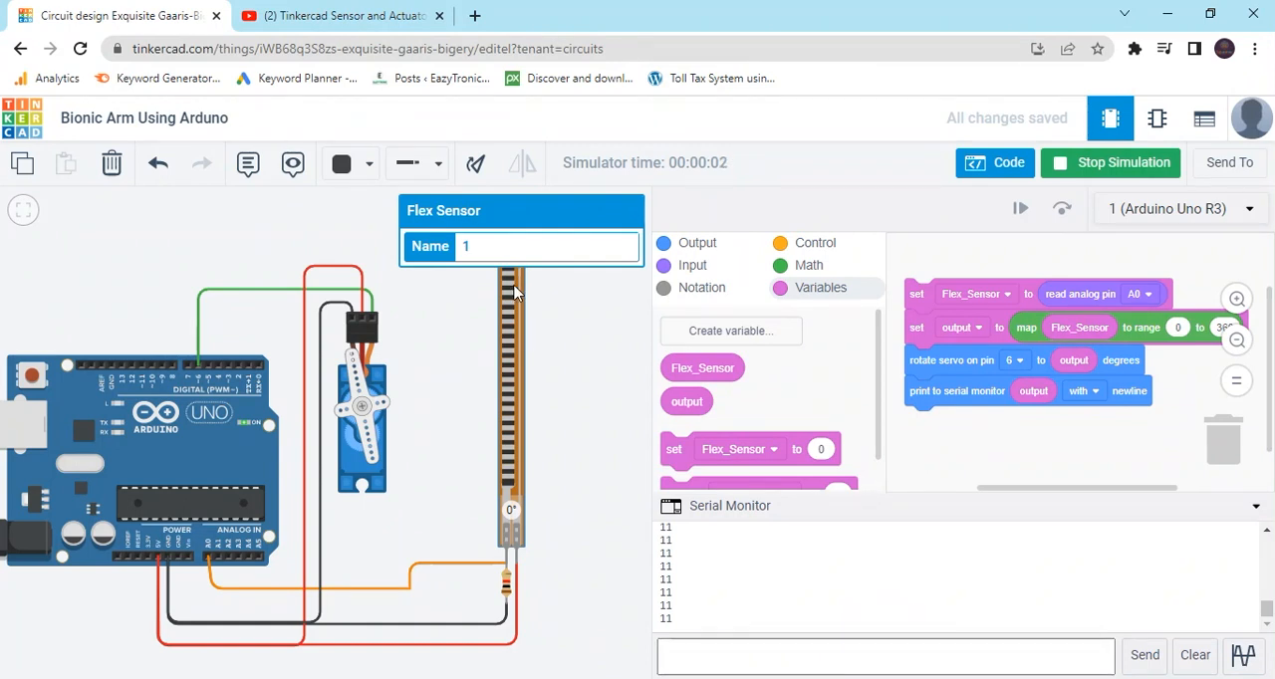
{"action": "left_click_drag", "start_coordinate": [513, 289], "coordinate": [513, 478]}
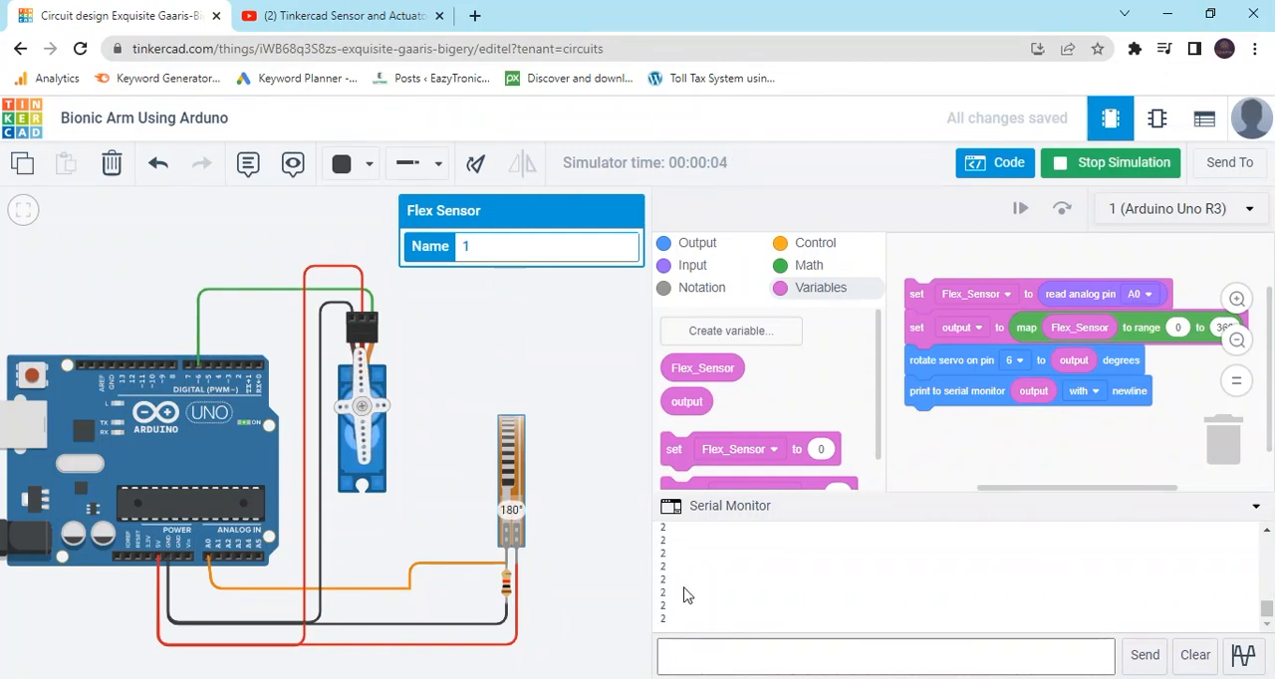
{"action": "left_click_drag", "start_coordinate": [511, 420], "coordinate": [504, 239]}
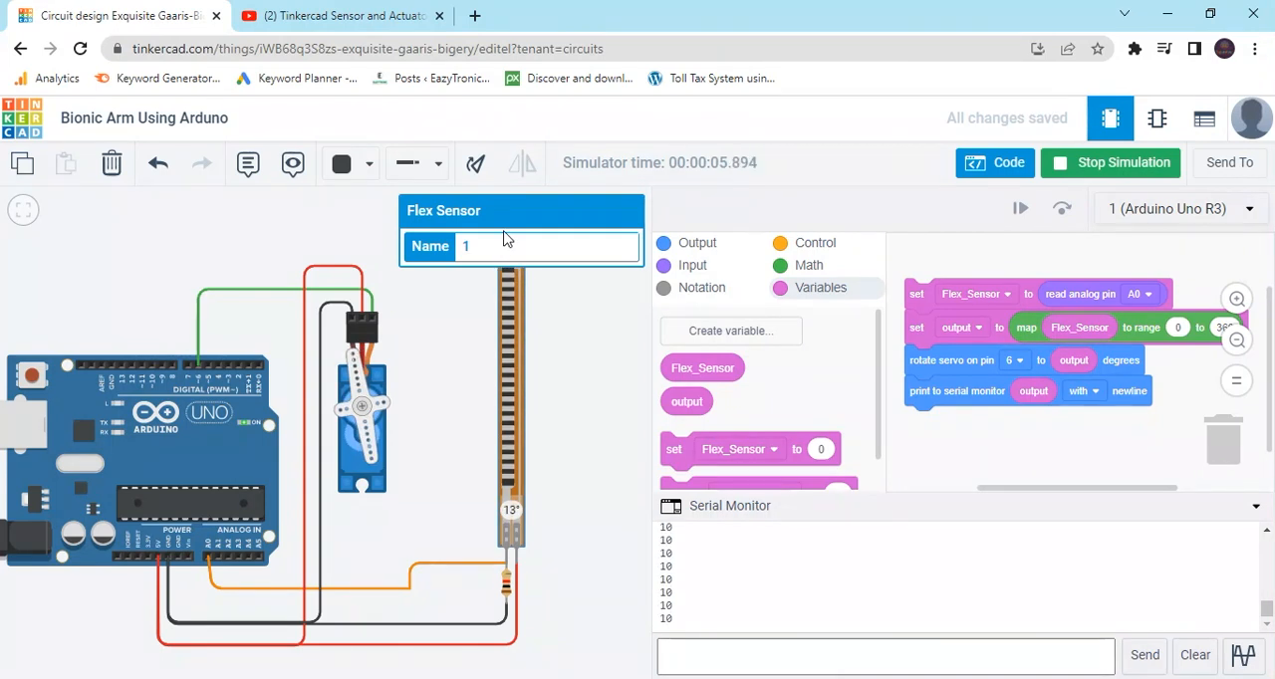
{"action": "left_click_drag", "start_coordinate": [504, 231], "coordinate": [505, 277]}
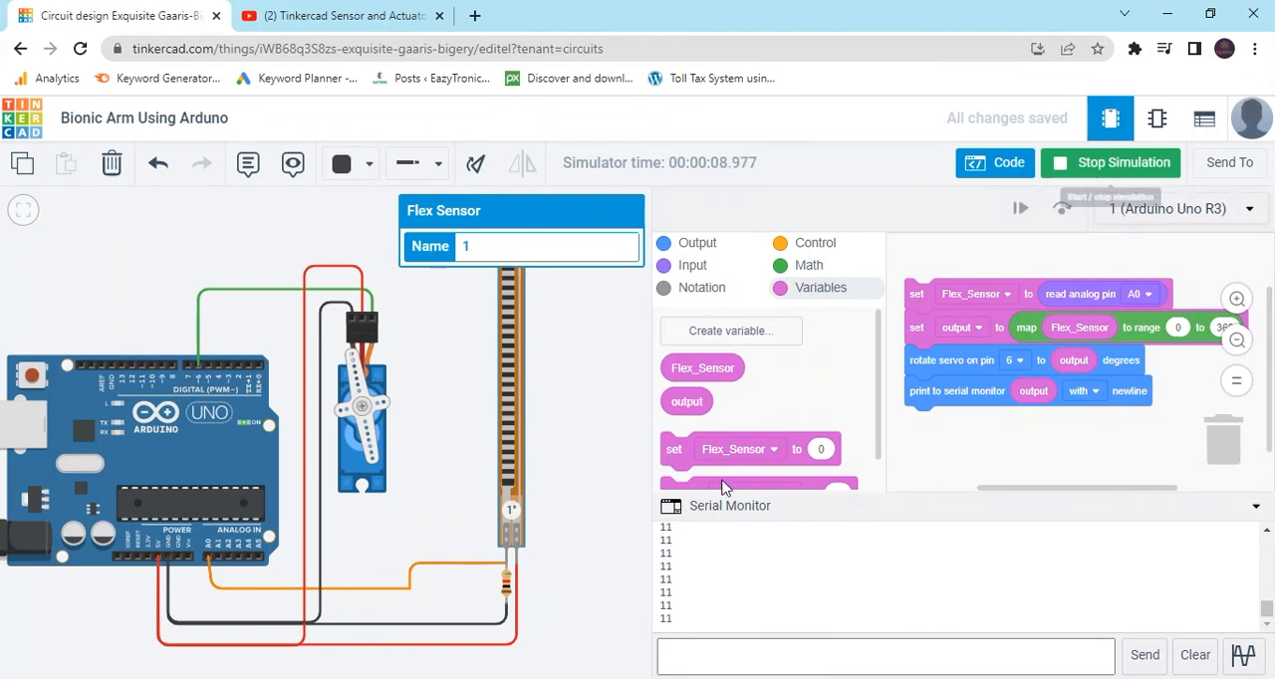
Set the resistance of the resistor below the flex sensor to 10 kΩ and stop the simulation.
{"action": "left_click", "coordinate": [507, 587]}
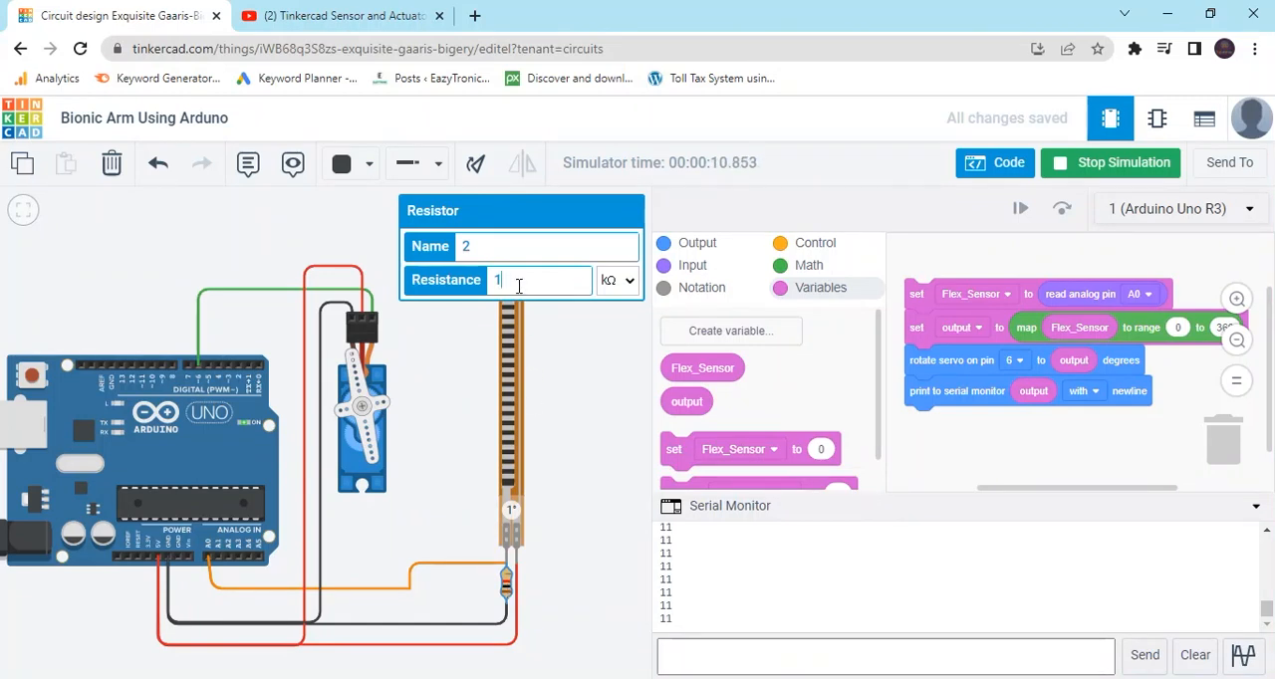
{"action": "type", "text": "0"}
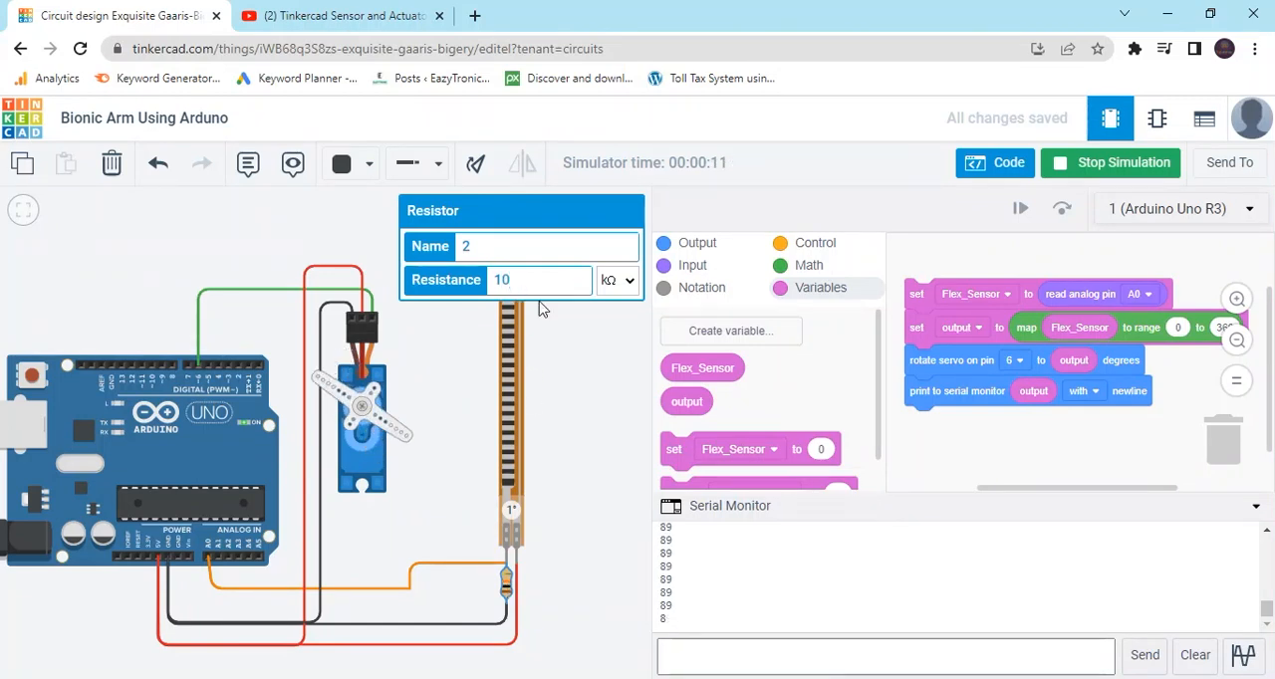
{"action": "left_click", "coordinate": [580, 363]}
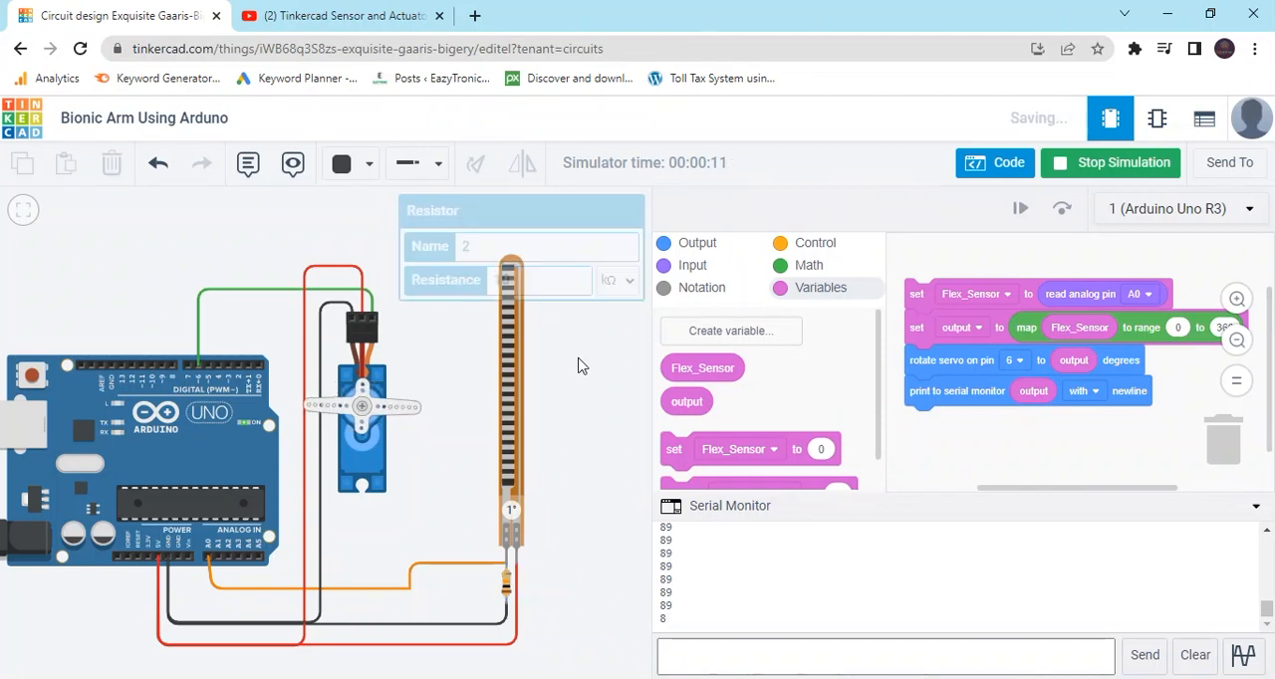
{"action": "left_click", "coordinate": [1126, 170]}
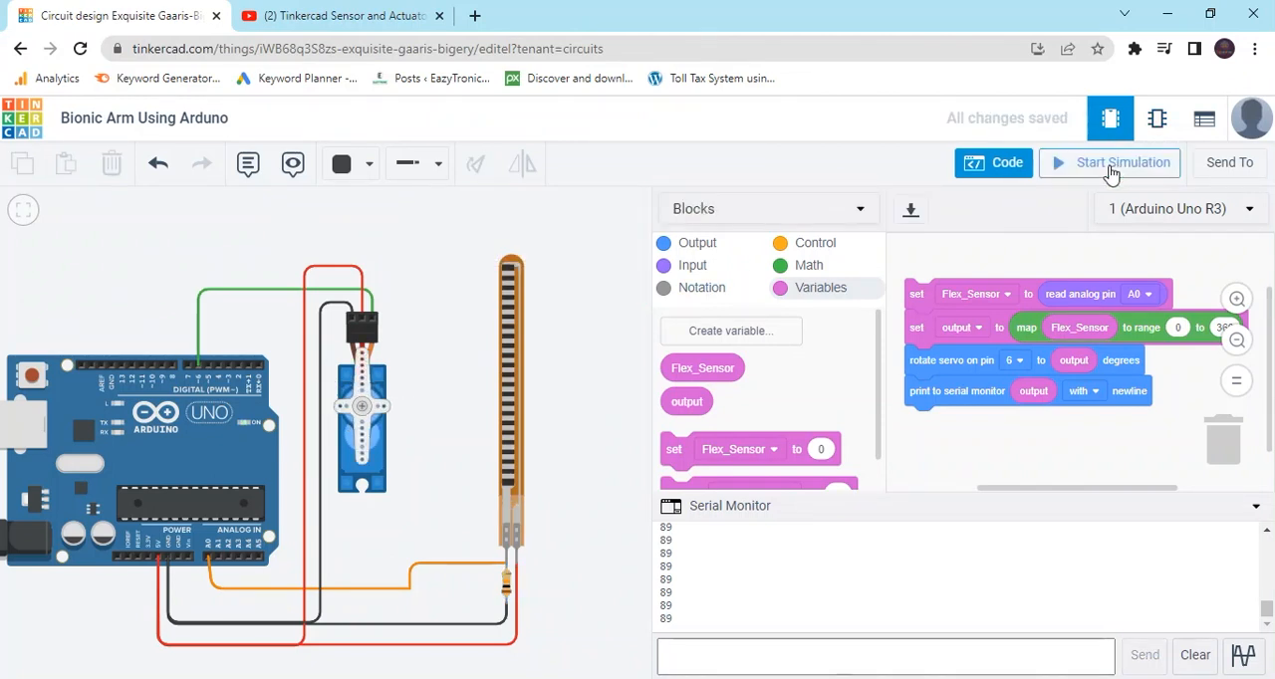
Run the simulation again, bend the flex sensor to 180° and about 171°, and straighten it to about 9°.
{"action": "left_click", "coordinate": [1111, 169]}
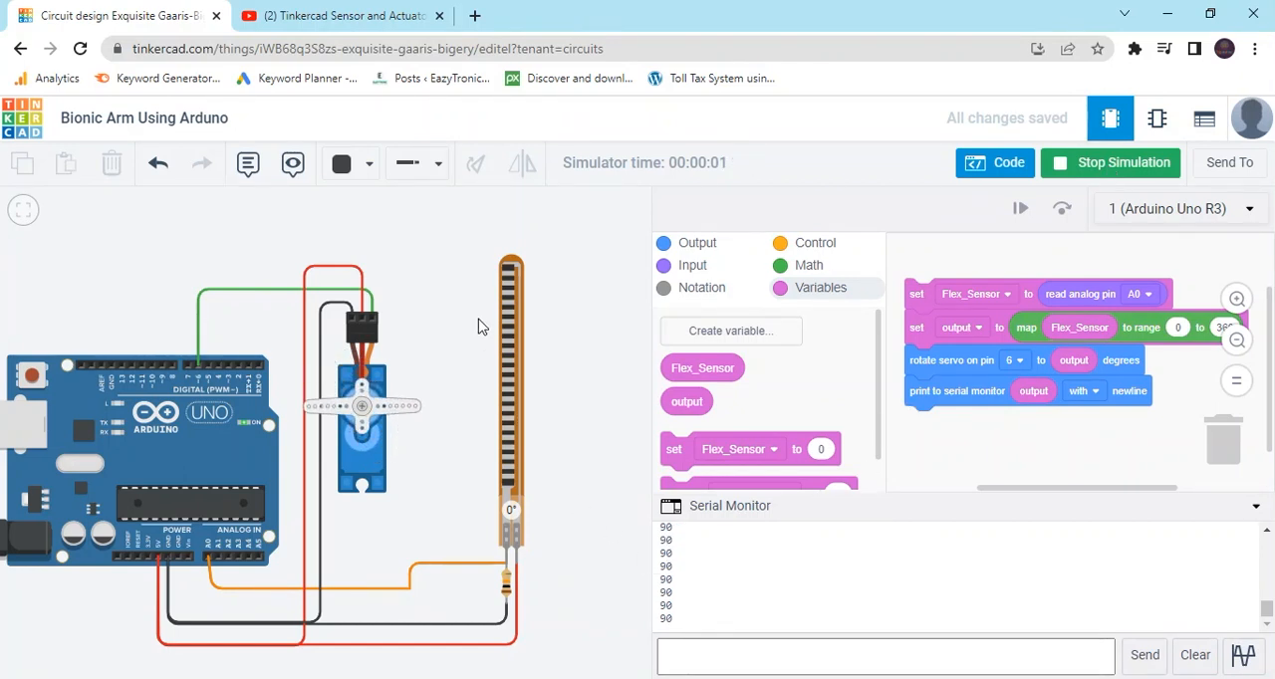
{"action": "left_click_drag", "start_coordinate": [512, 291], "coordinate": [513, 542]}
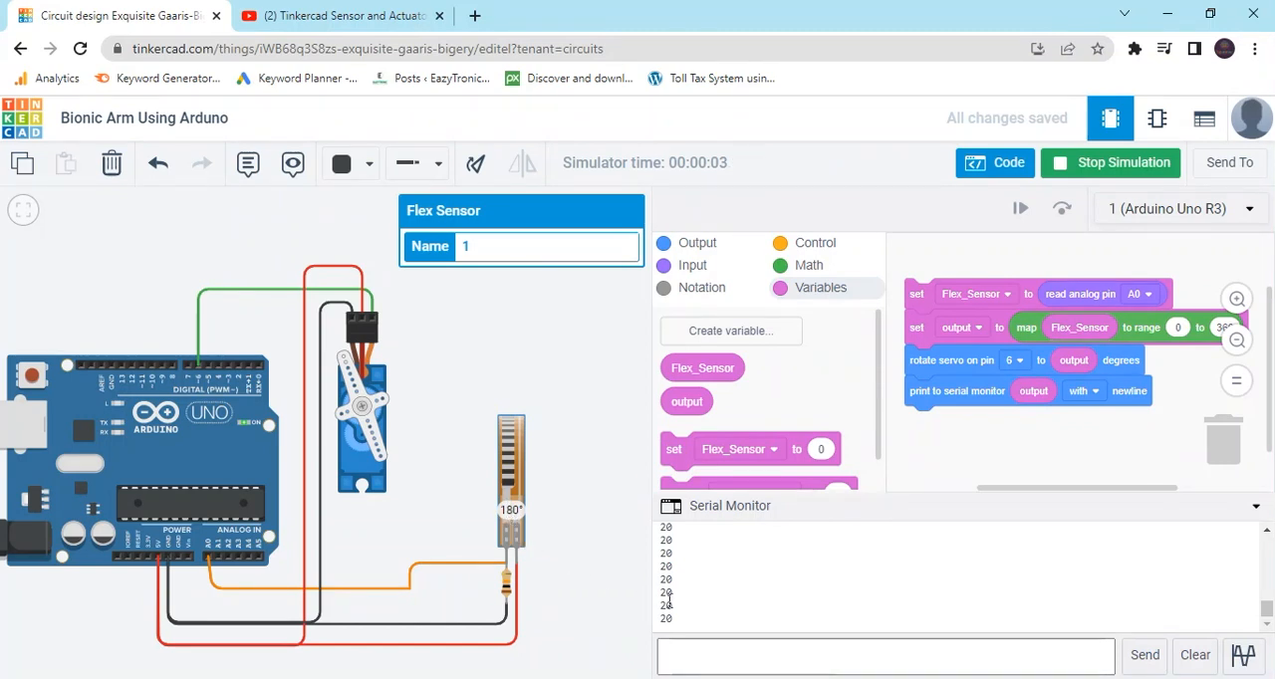
{"action": "left_click_drag", "start_coordinate": [511, 418], "coordinate": [508, 490]}
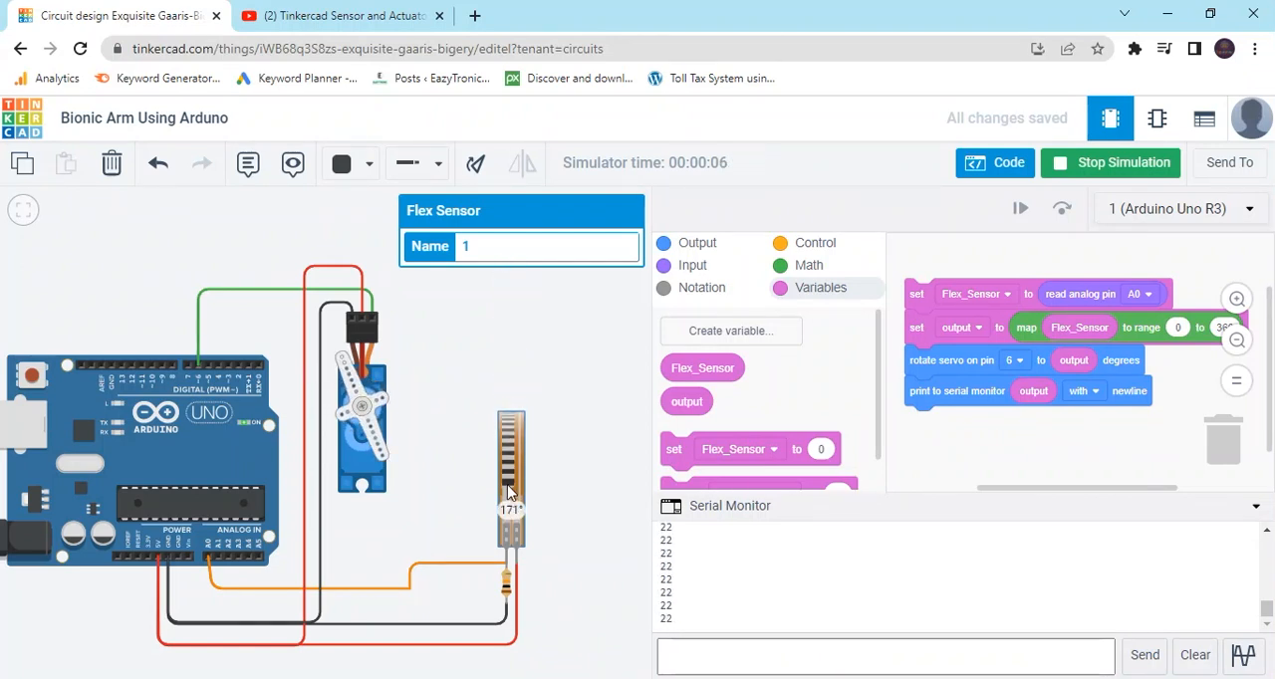
{"action": "left_click_drag", "start_coordinate": [508, 490], "coordinate": [510, 272]}
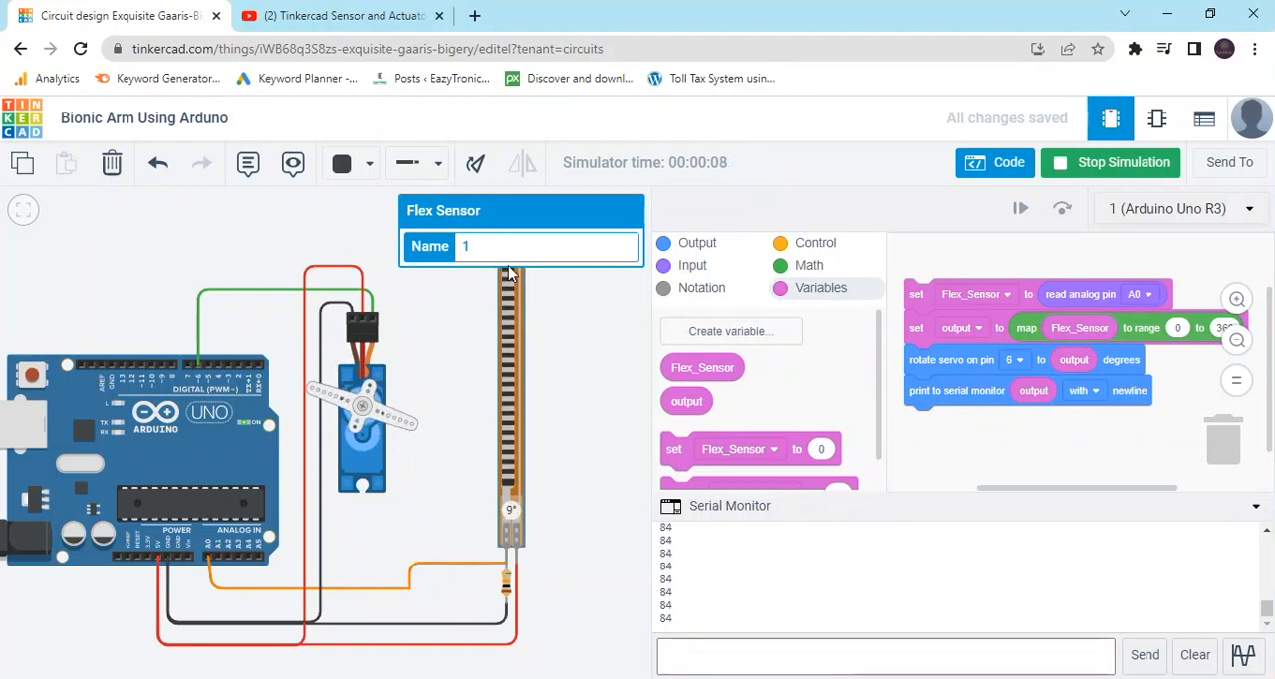
Search Google for "flex sensor" in a new browser tab and look through the image results.
{"action": "left_click", "coordinate": [475, 15]}
{"action": "left_click", "coordinate": [467, 46]}
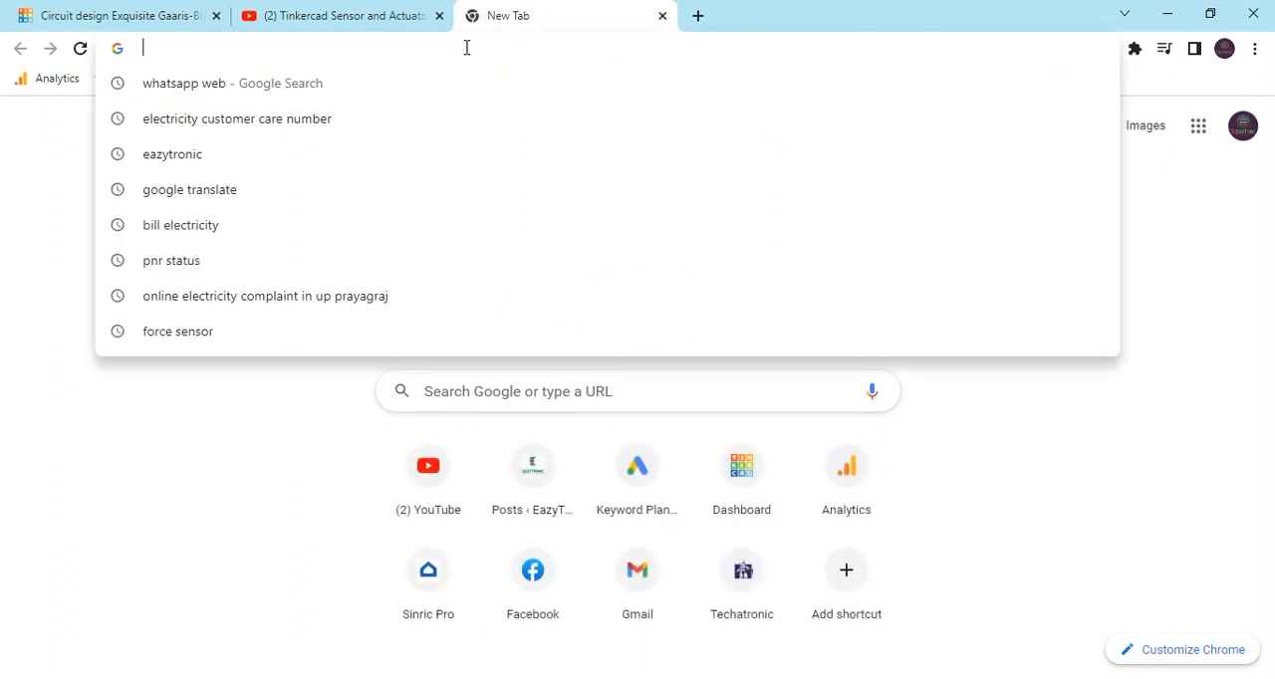
{"action": "type", "text": "flex sensor"}
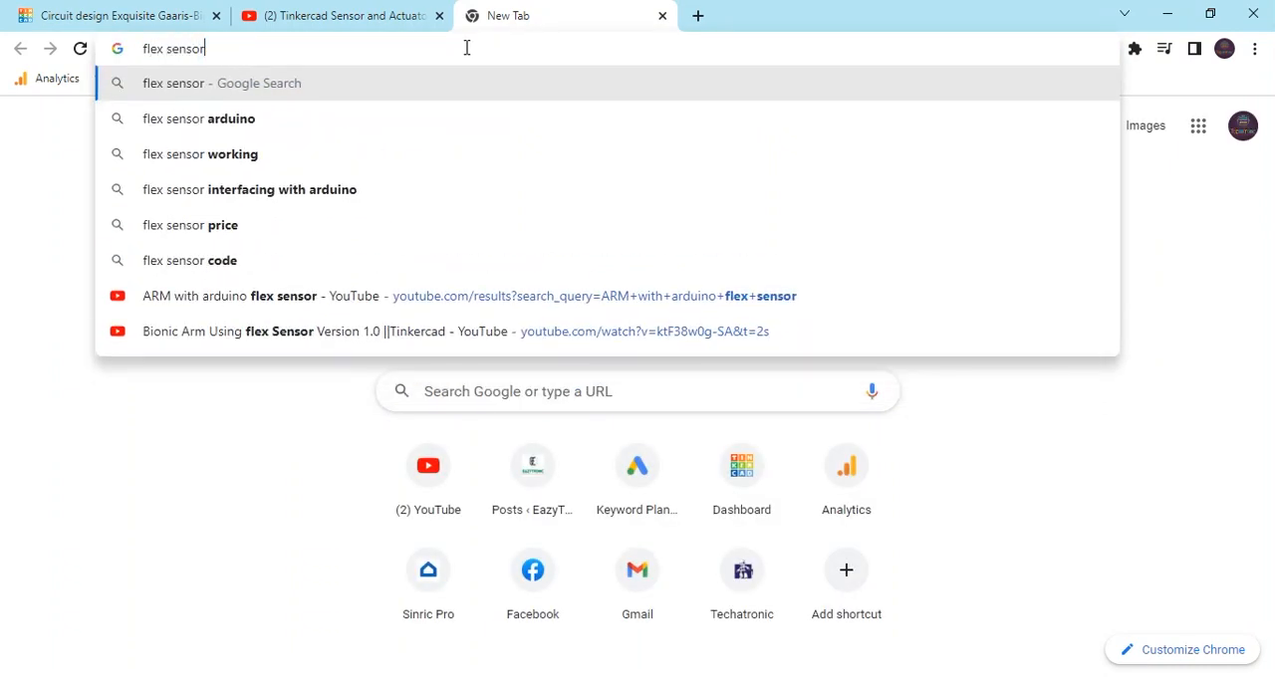
{"action": "key", "text": "Return"}
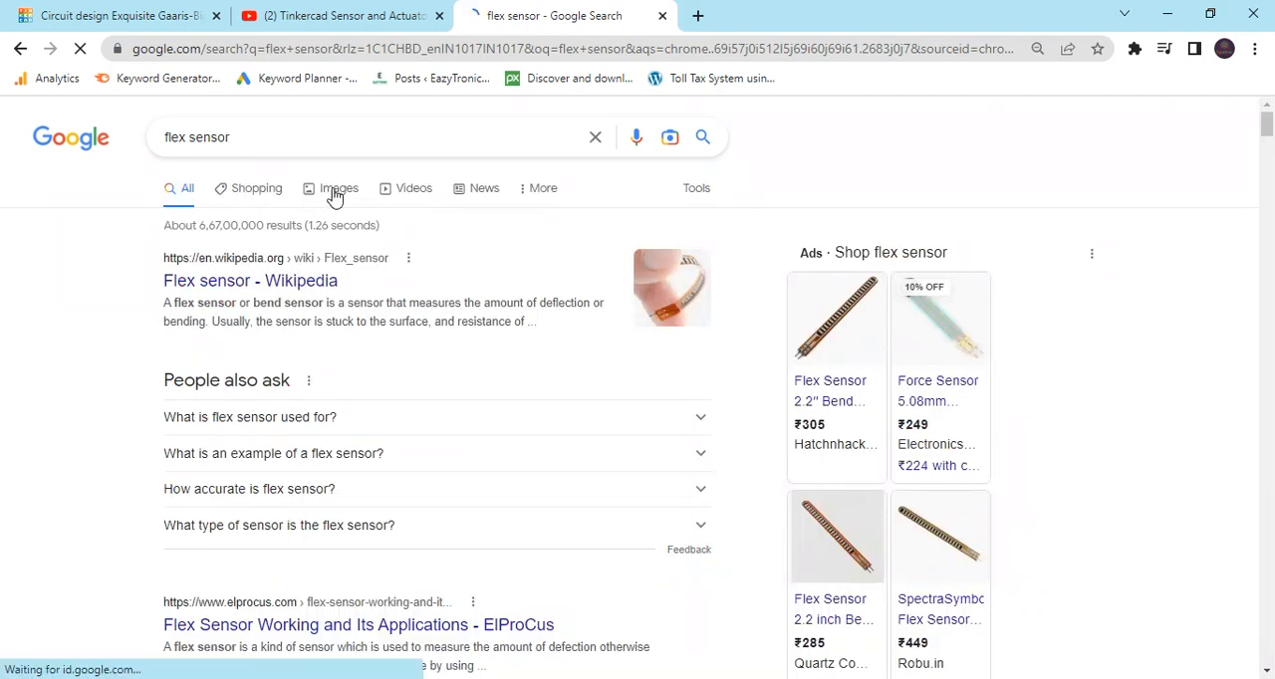
{"action": "left_click", "coordinate": [335, 193]}
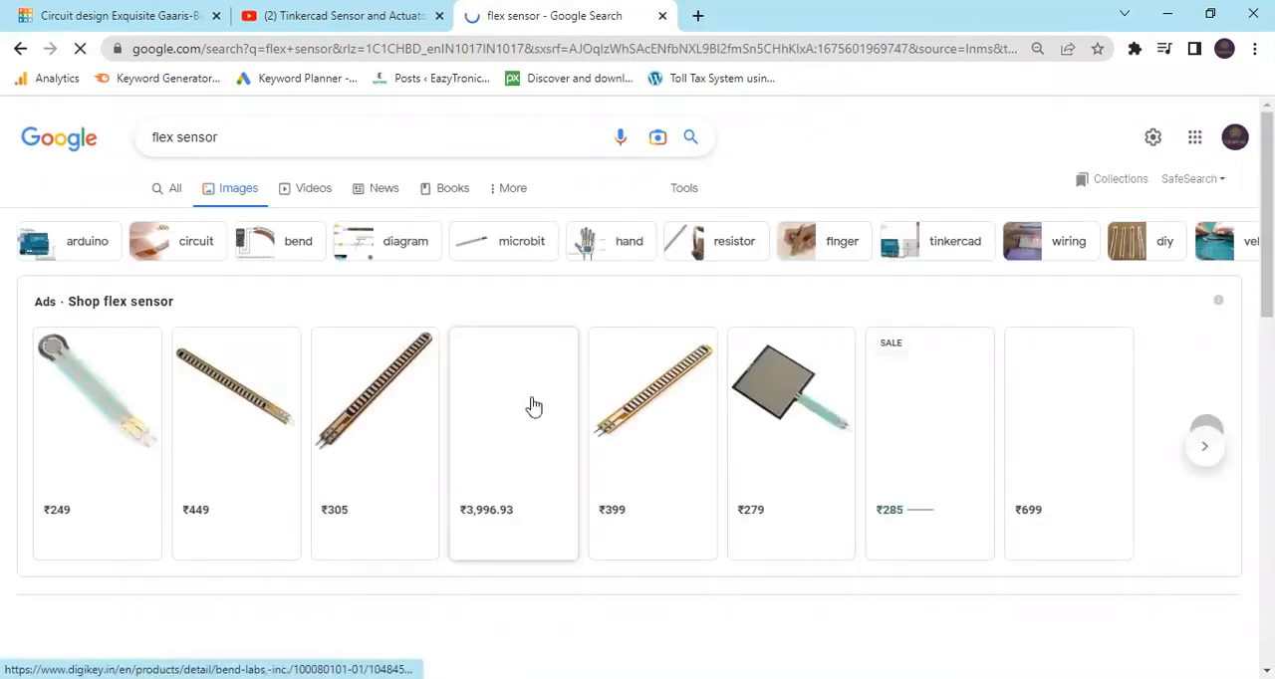
{"action": "scroll", "coordinate": [534, 406], "scroll_direction": "down", "scroll_amount": 2}
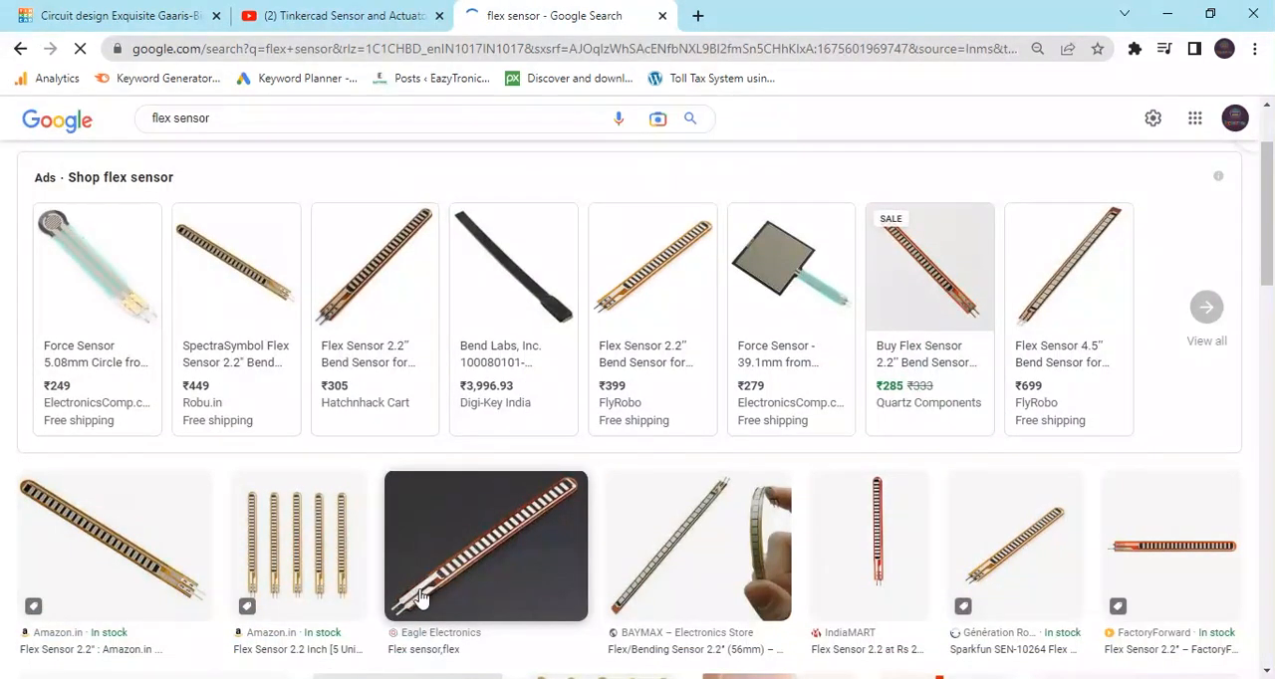
{"action": "scroll", "coordinate": [778, 550], "scroll_direction": "down", "scroll_amount": 2}
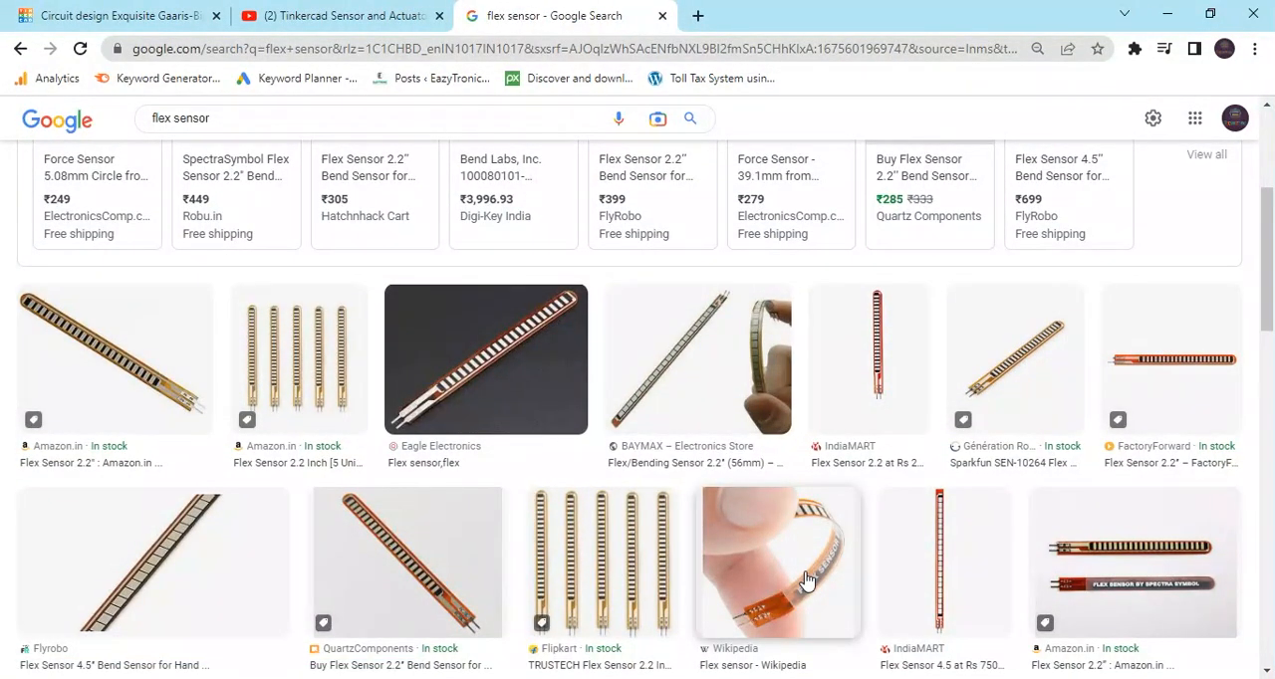
{"action": "left_click", "coordinate": [347, 14]}
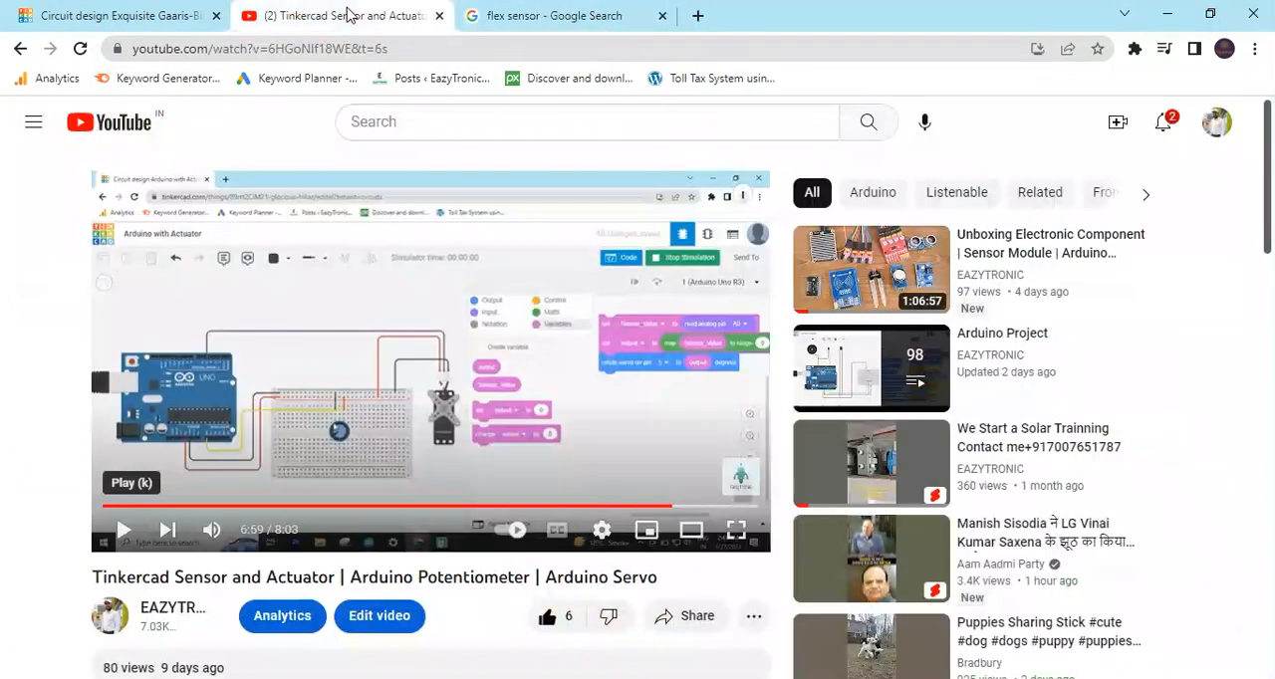
{"action": "left_click", "coordinate": [505, 18]}
Return to the Tinkercad circuit, hide the serial monitor and stop the simulation.
{"action": "left_click", "coordinate": [129, 15]}
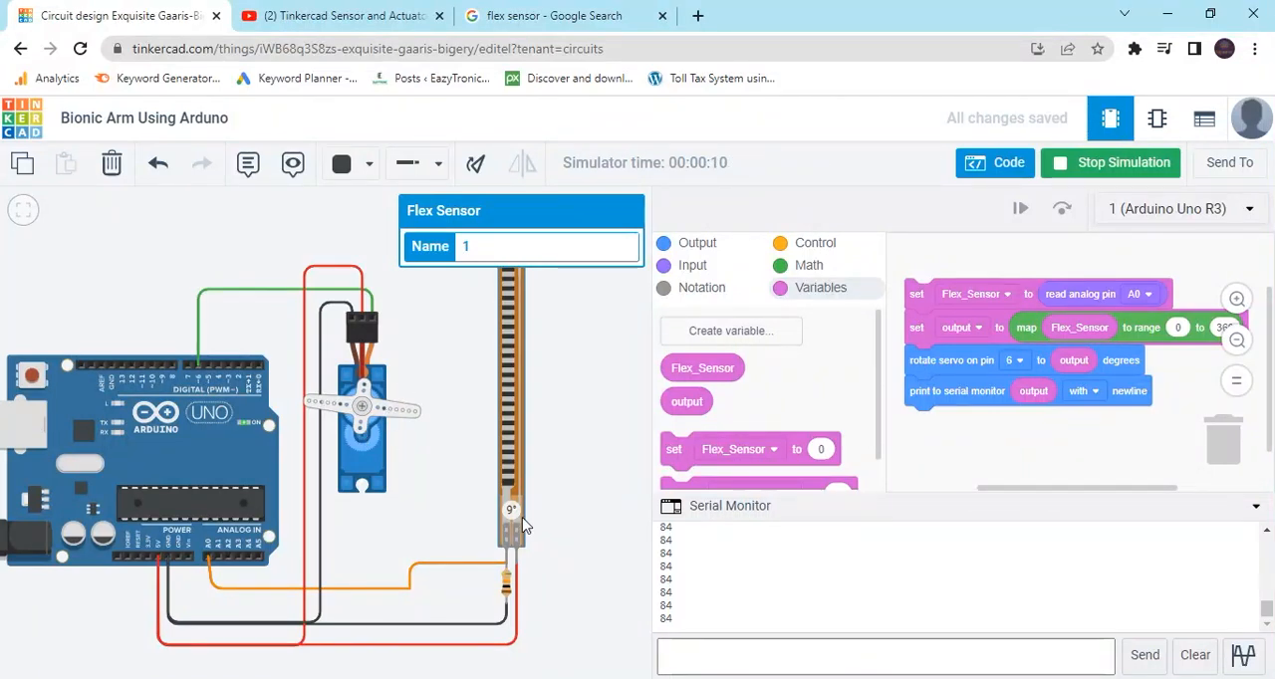
{"action": "scroll", "coordinate": [454, 444], "scroll_direction": "down", "scroll_amount": 1}
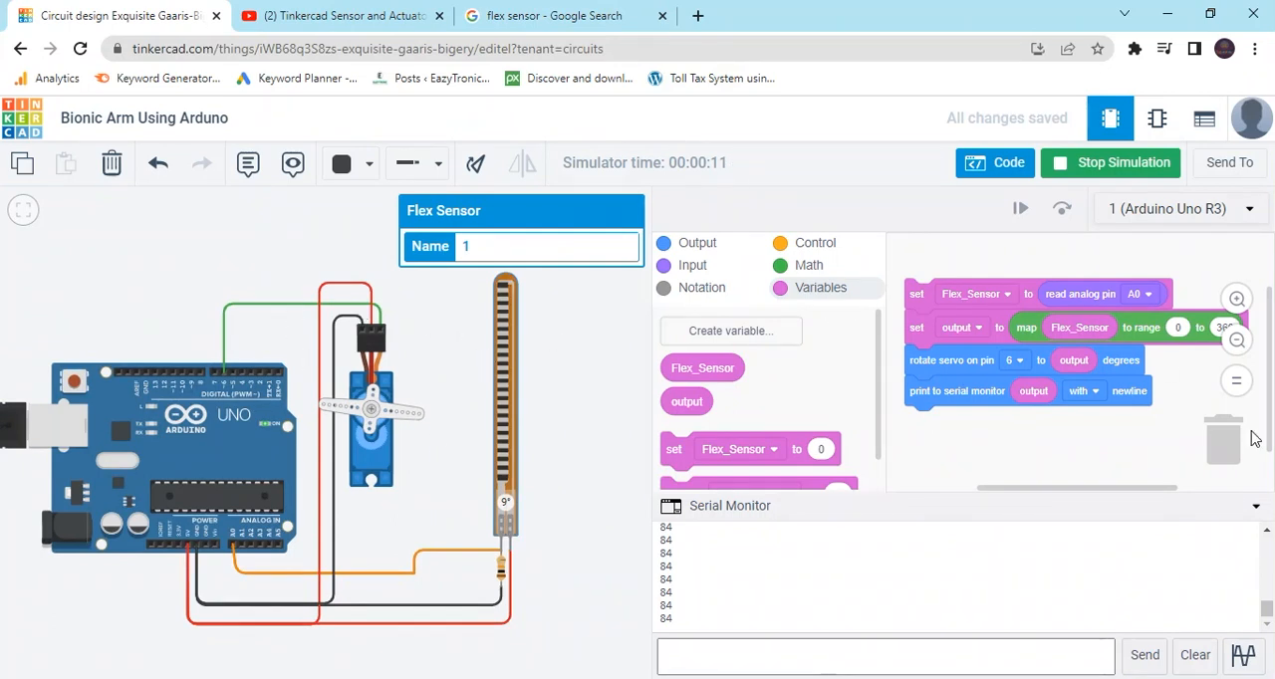
{"action": "left_click", "coordinate": [1256, 510]}
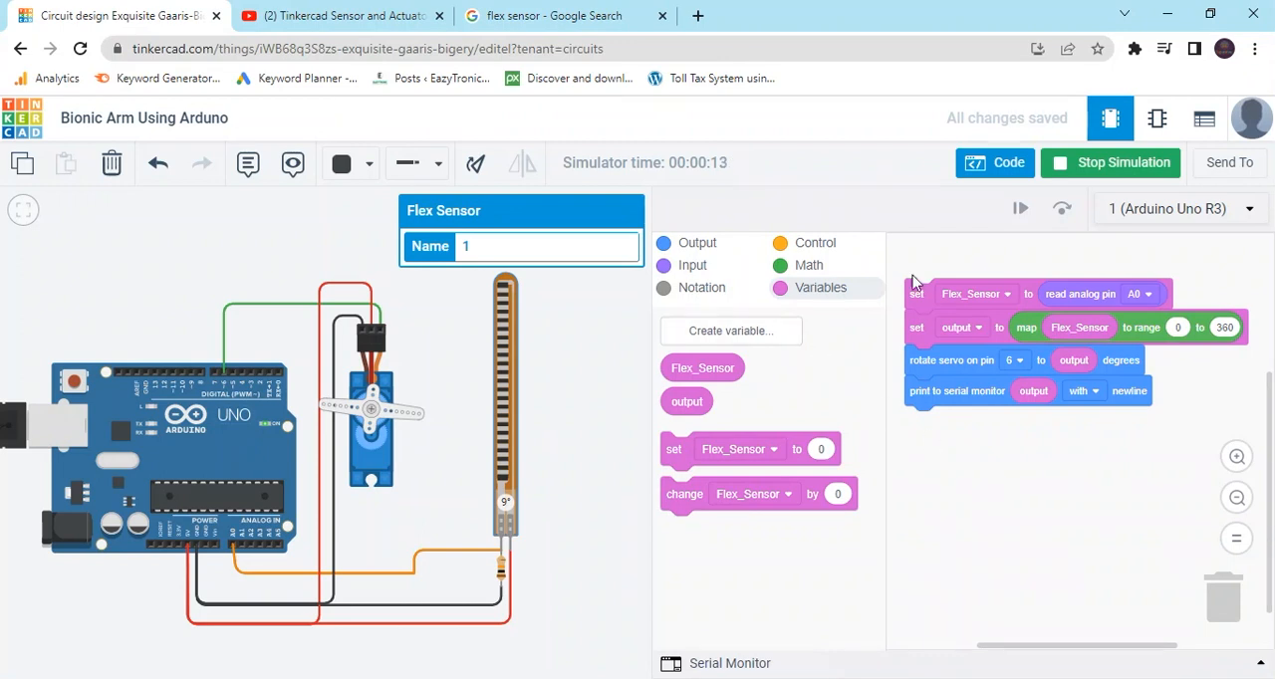
{"action": "left_click", "coordinate": [1099, 172]}
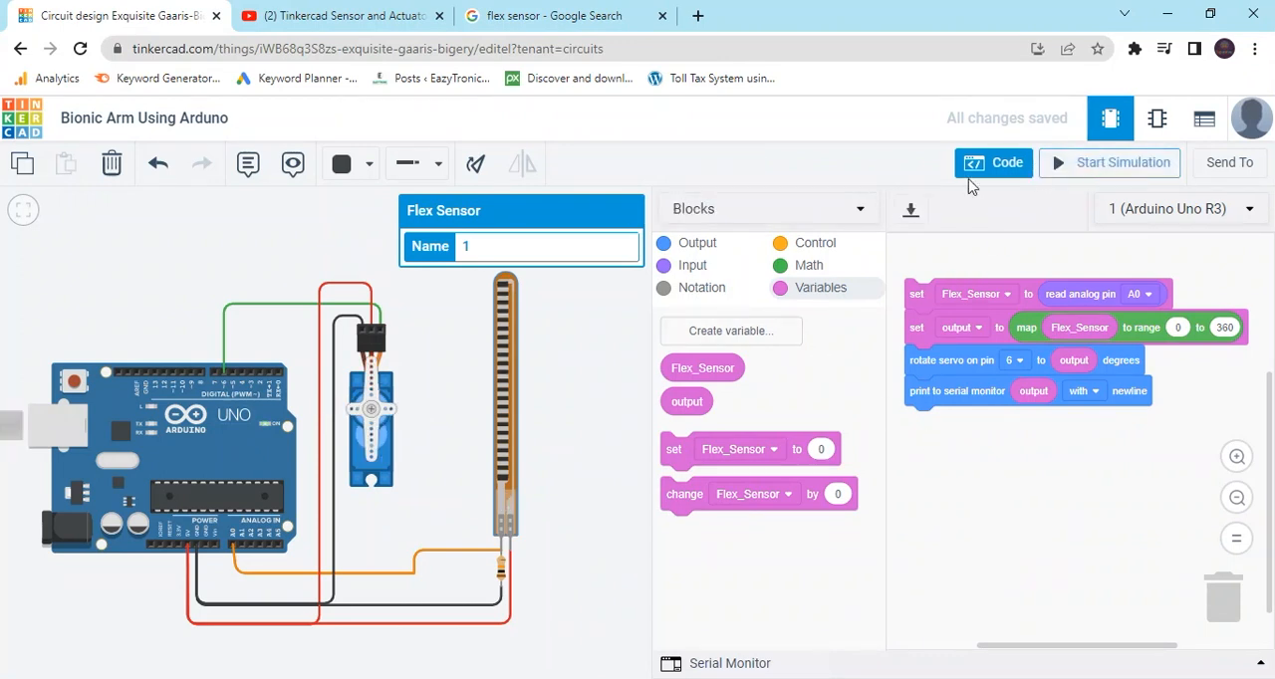
Switch the code editor to Blocks + Text and select all of the generated C++ code for copying.
{"action": "left_click", "coordinate": [859, 215]}
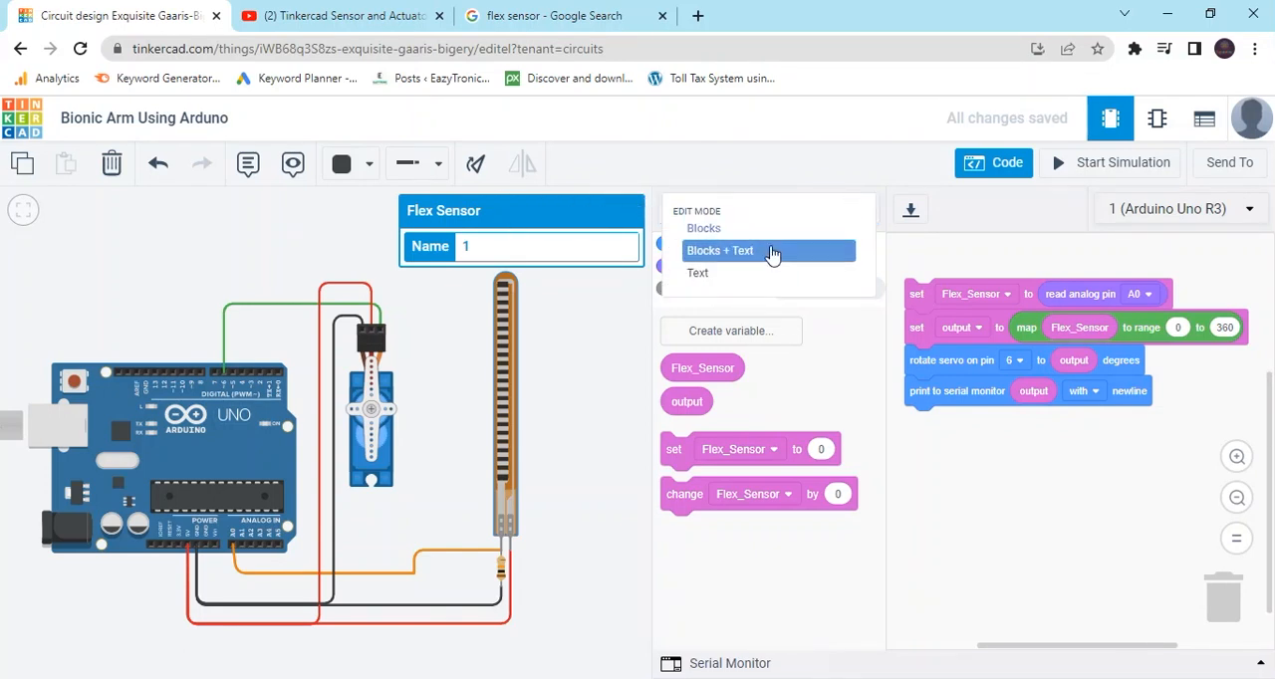
{"action": "left_click", "coordinate": [771, 255]}
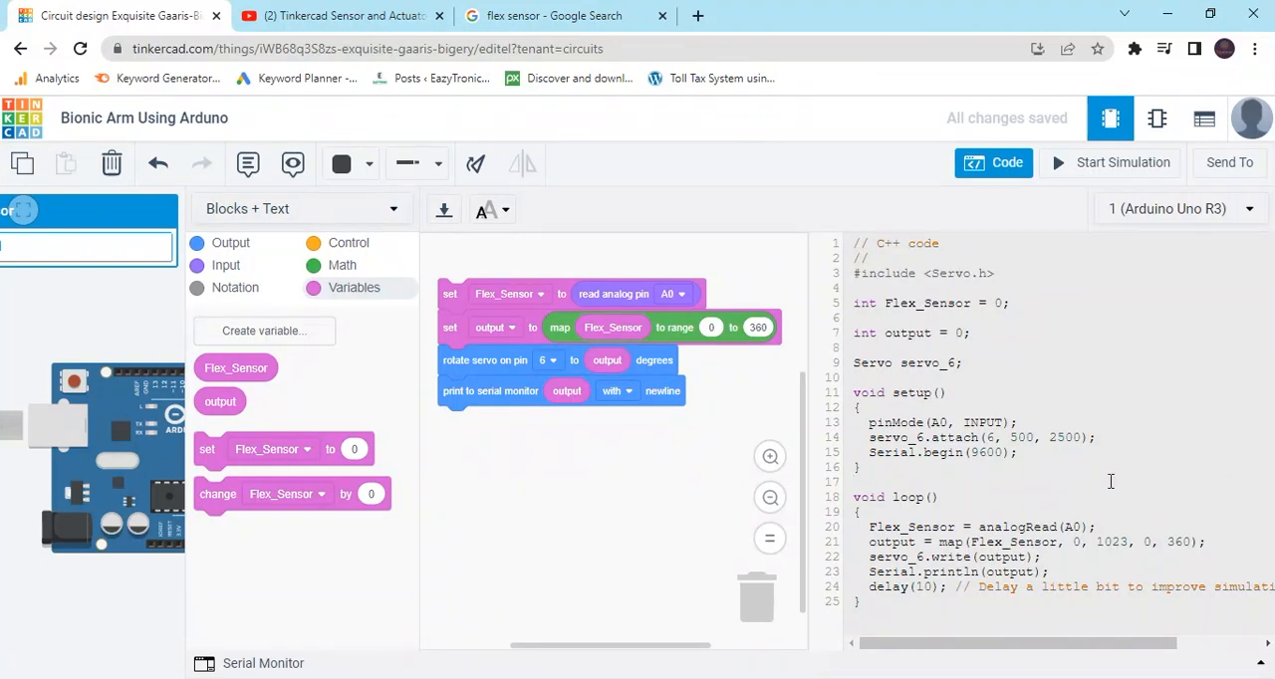
{"action": "key", "text": "ctrl+a"}
{"action": "key", "text": "ctrl+c"}
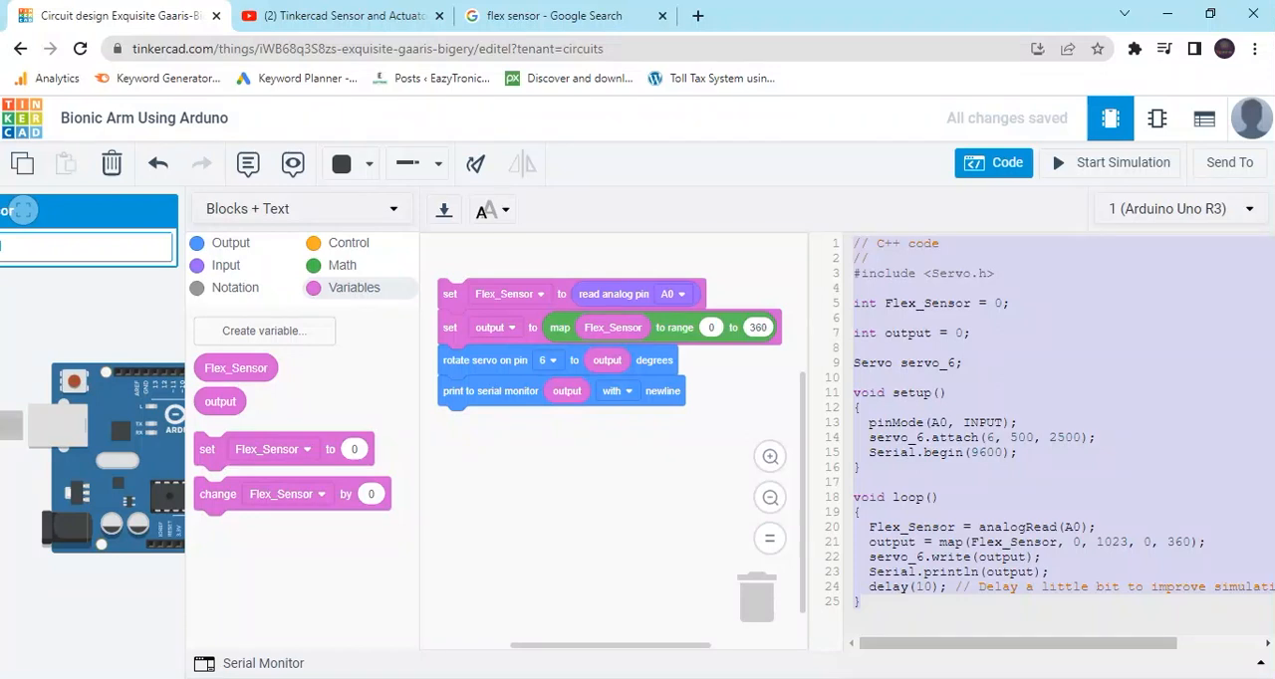
Switch to the Arduino IDE, create a new sketch and delete all of its default code.
{"action": "mouse_move", "coordinate": [612, 675]}
{"action": "left_click", "coordinate": [662, 642]}
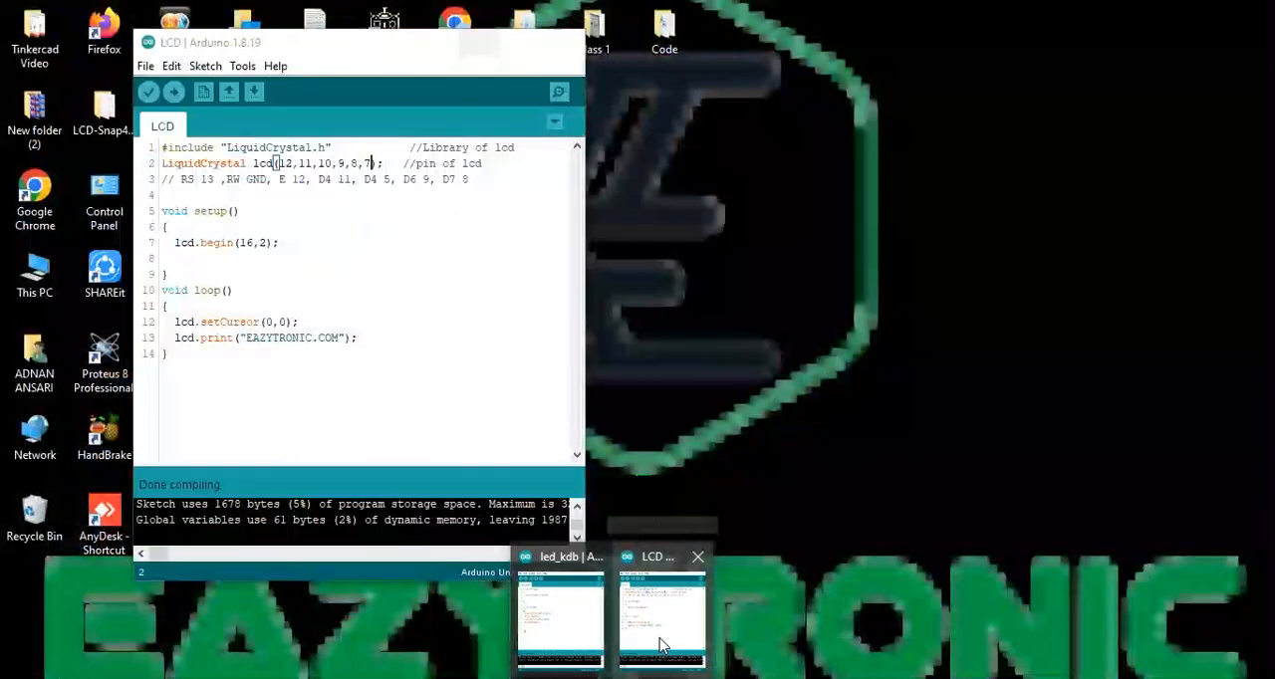
{"action": "left_click", "coordinate": [662, 642]}
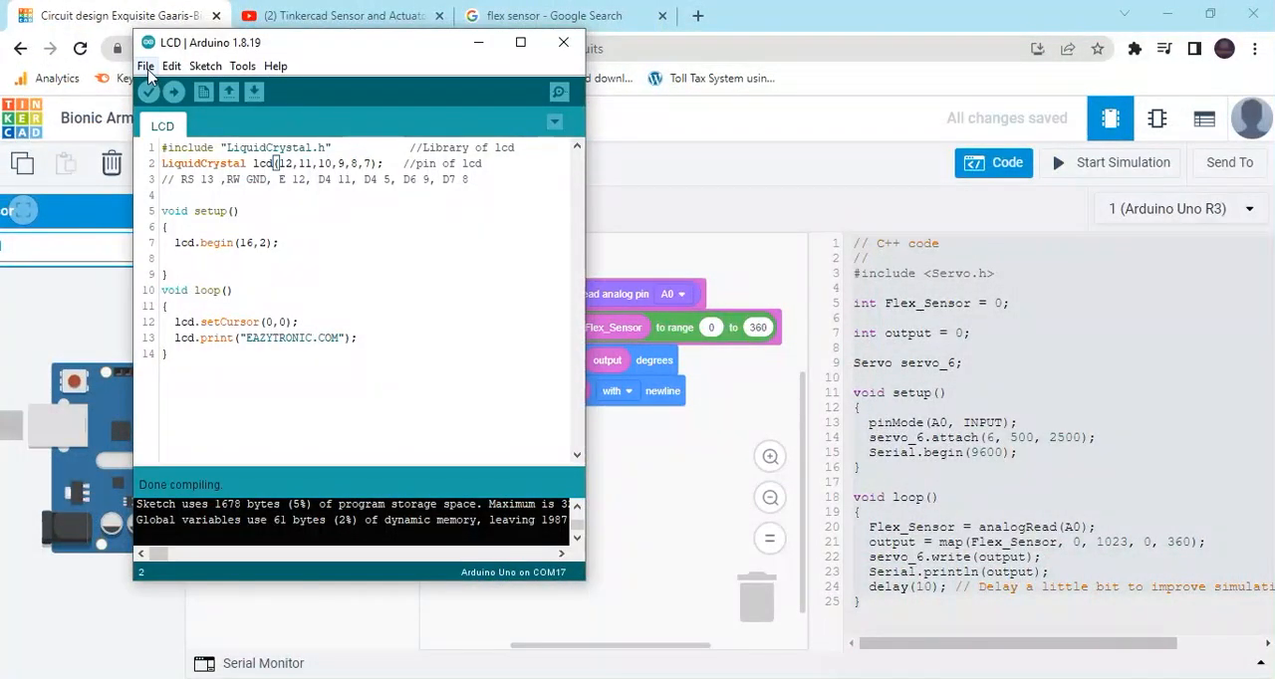
{"action": "left_click", "coordinate": [146, 66]}
{"action": "left_click", "coordinate": [166, 88]}
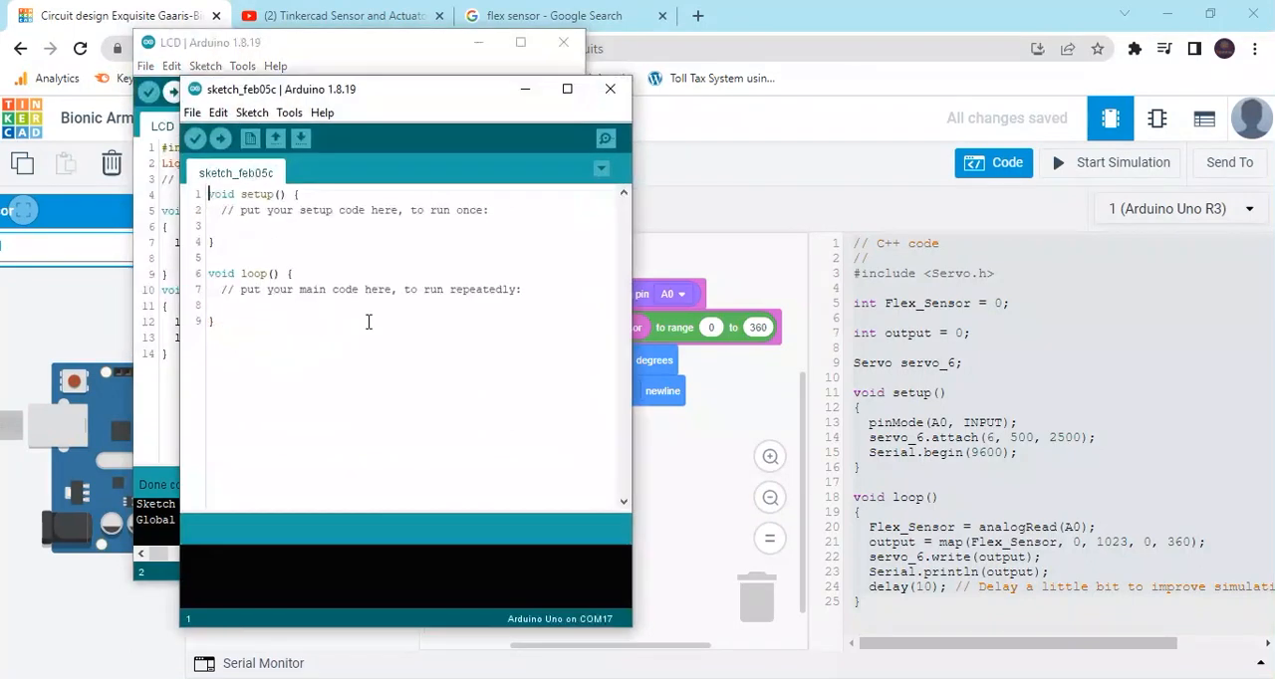
{"action": "key", "text": "ctrl+a"}
{"action": "key", "text": "BackSpace"}
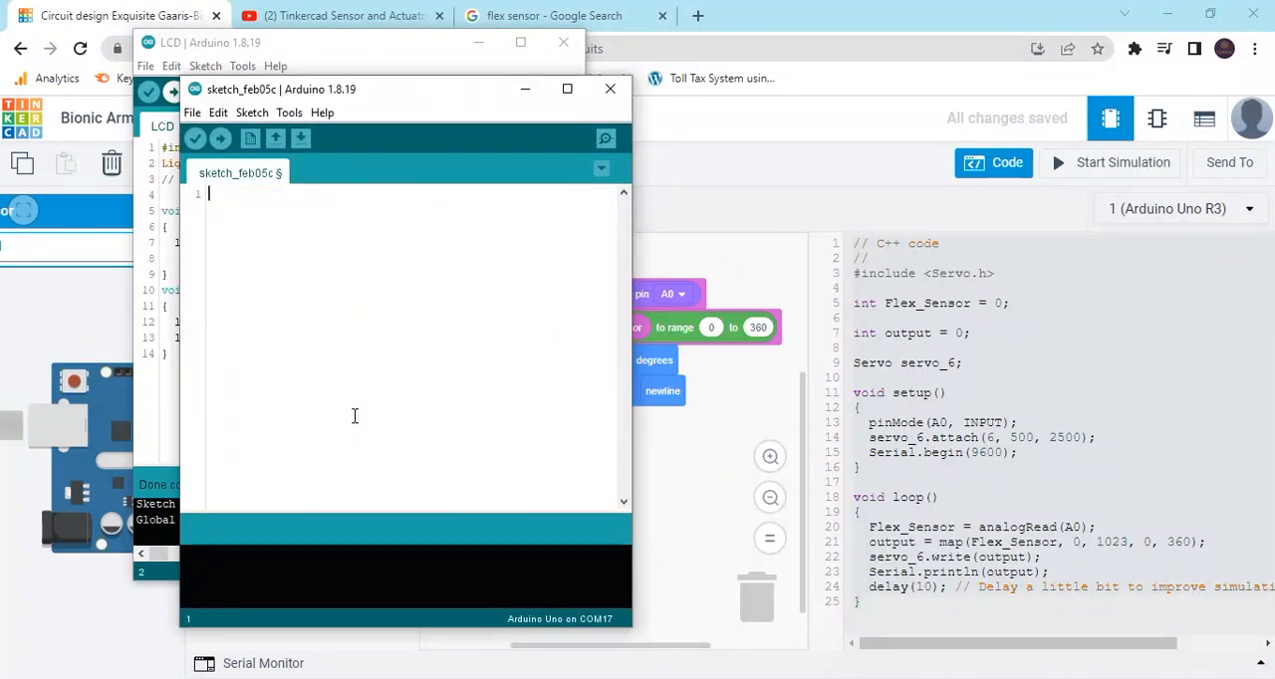
Paste the copied C++ code into the empty sketch and verify it without saving the sketch.
{"action": "key", "text": "ctrl+v"}
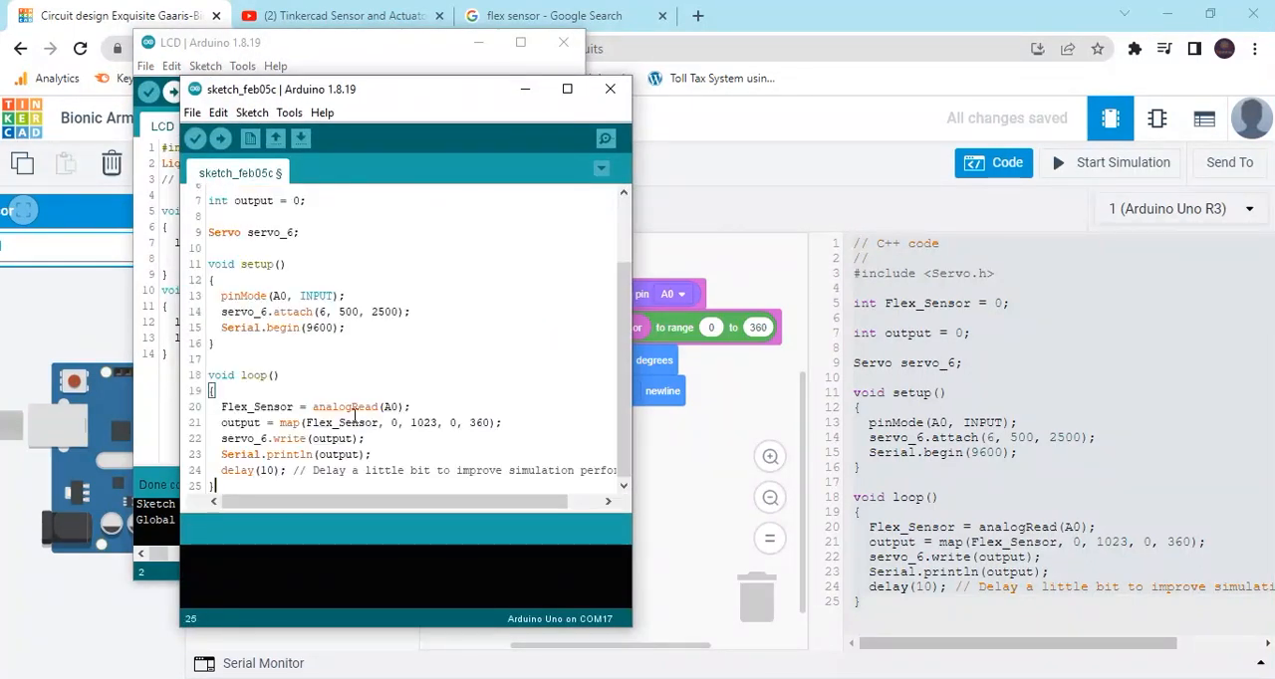
{"action": "left_click", "coordinate": [195, 140]}
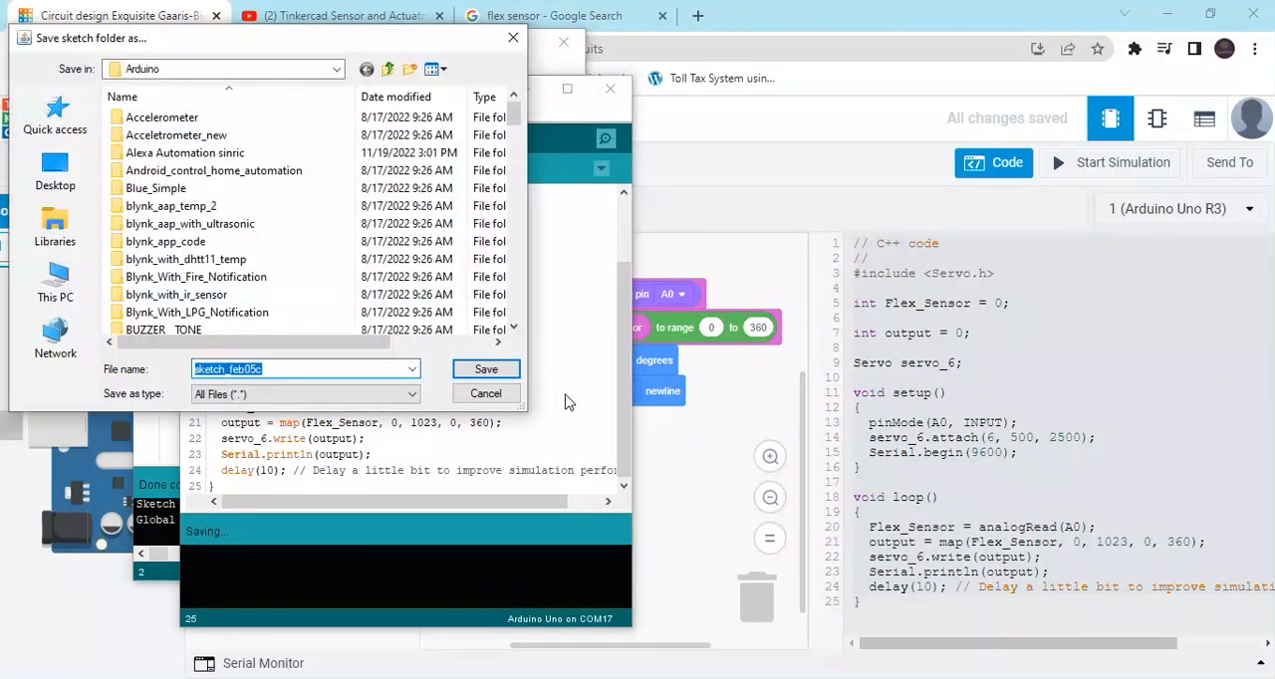
{"action": "left_click", "coordinate": [486, 394]}
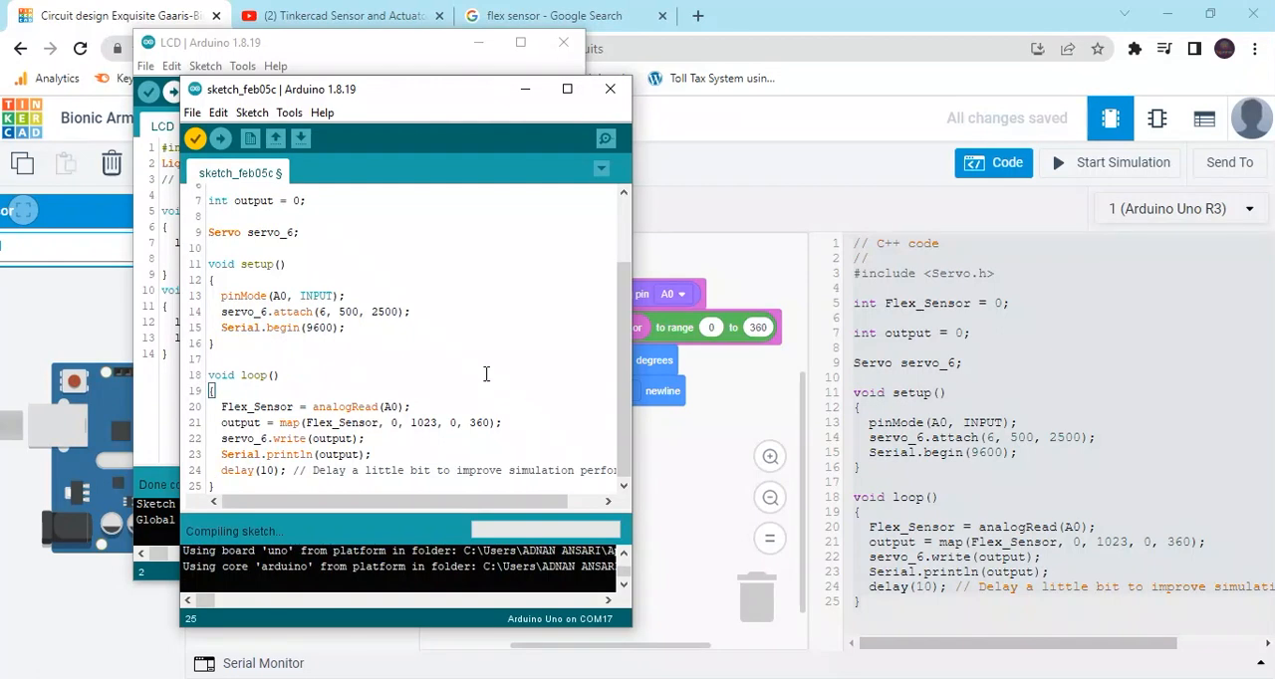
Check the Arduino IDE's board selection, available board families and port setting without changing them.
{"action": "left_click", "coordinate": [289, 113]}
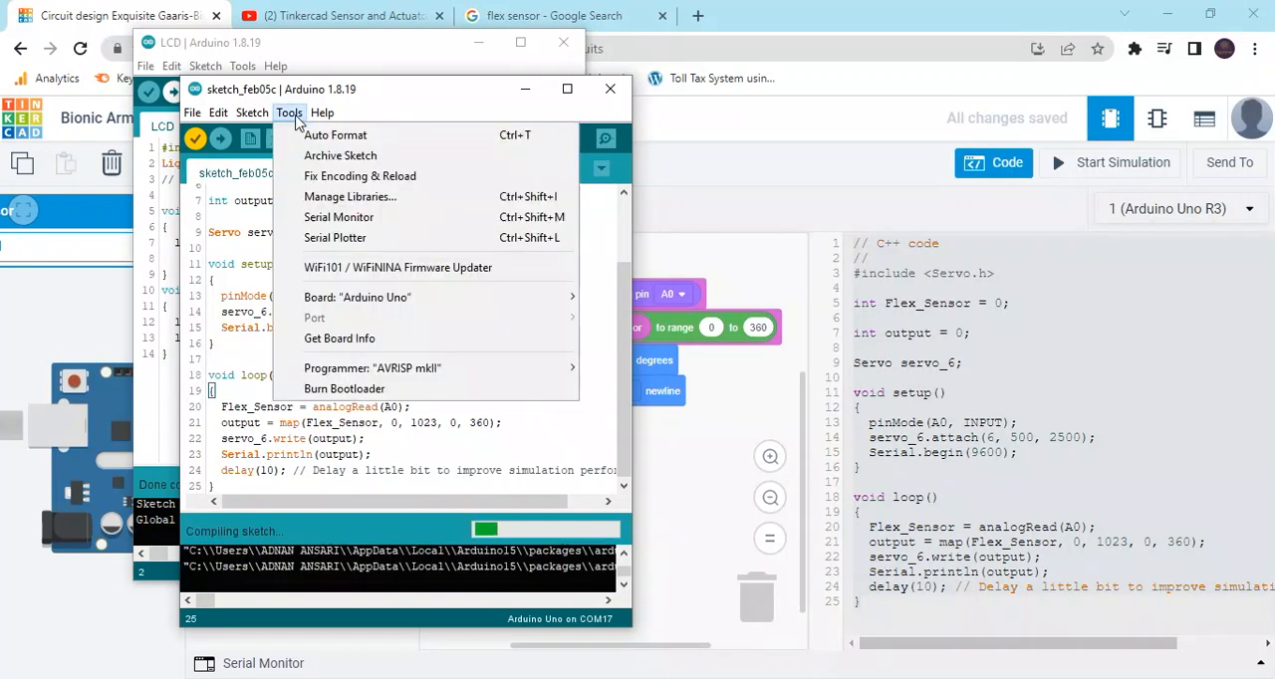
{"action": "mouse_move", "coordinate": [442, 300]}
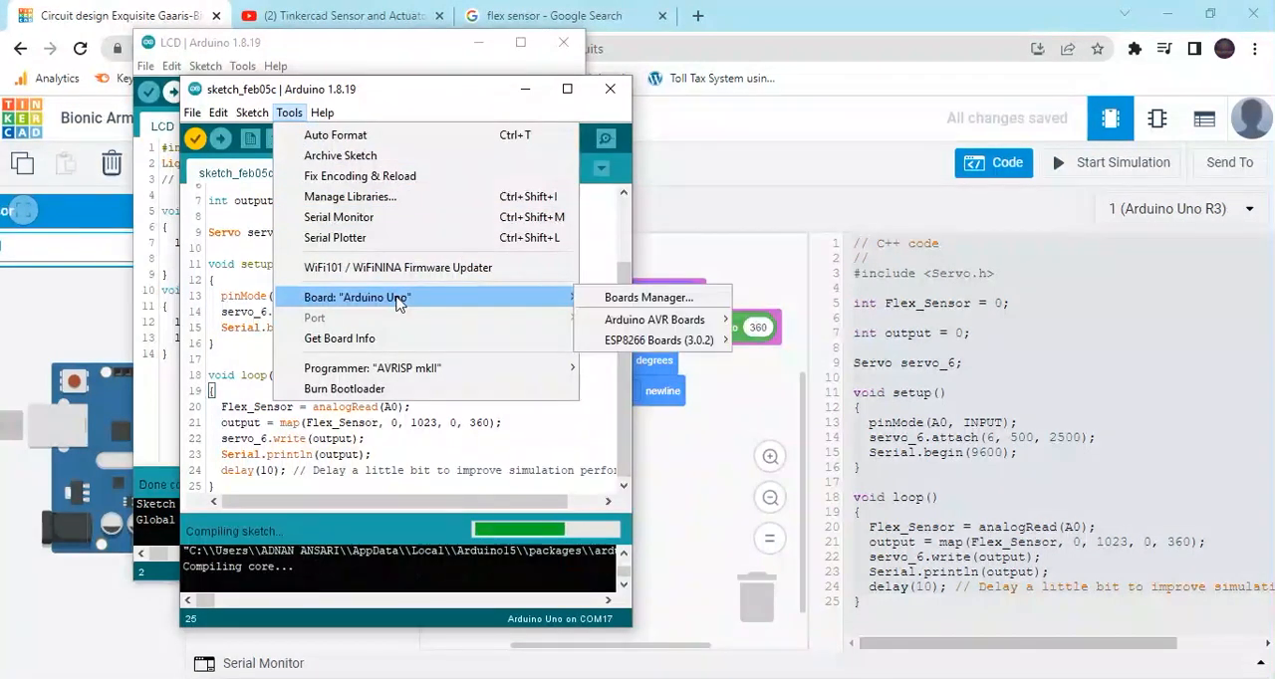
{"action": "mouse_move", "coordinate": [660, 323]}
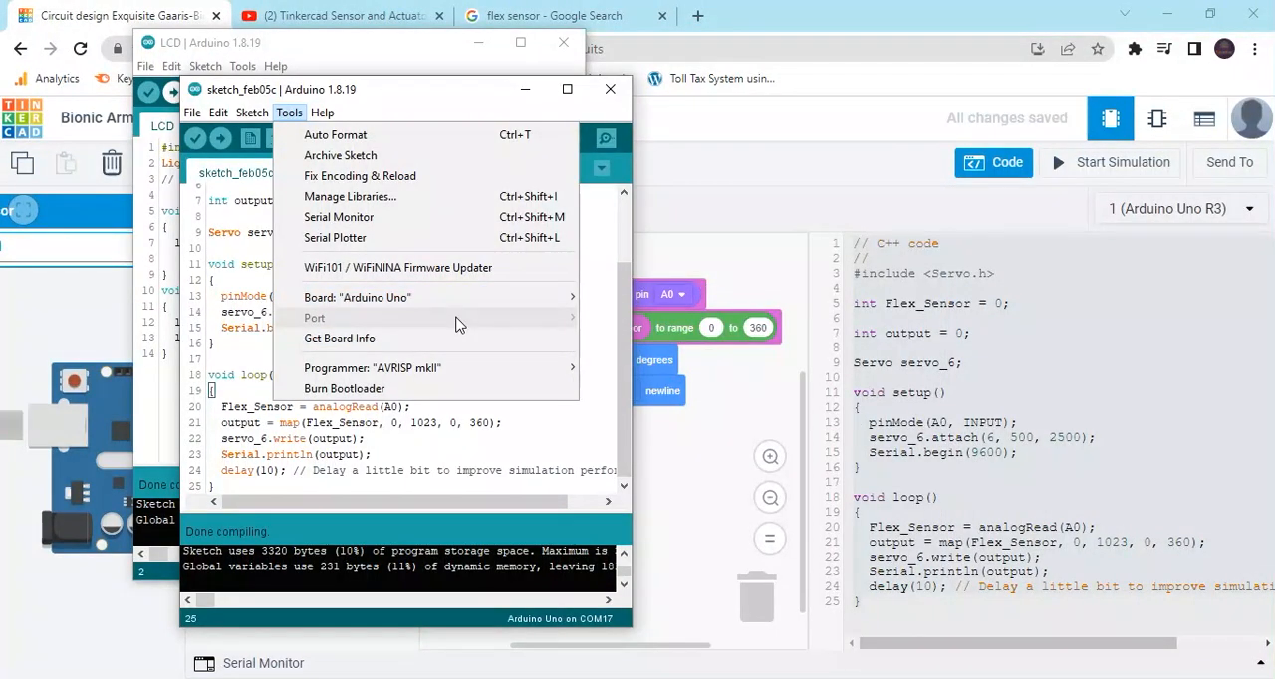
{"action": "left_click", "coordinate": [536, 428]}
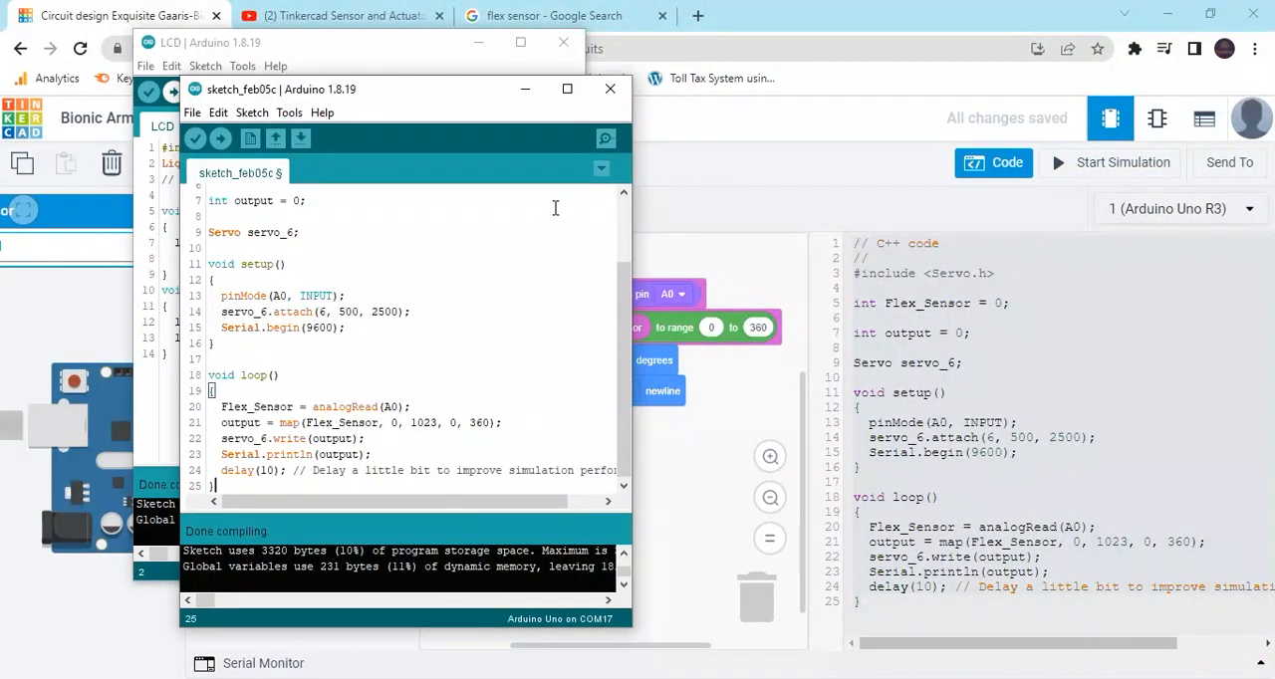
Minimise both Arduino IDE windows to return to the Tinkercad circuit, and hide the code editor.
{"action": "left_click", "coordinate": [525, 89]}
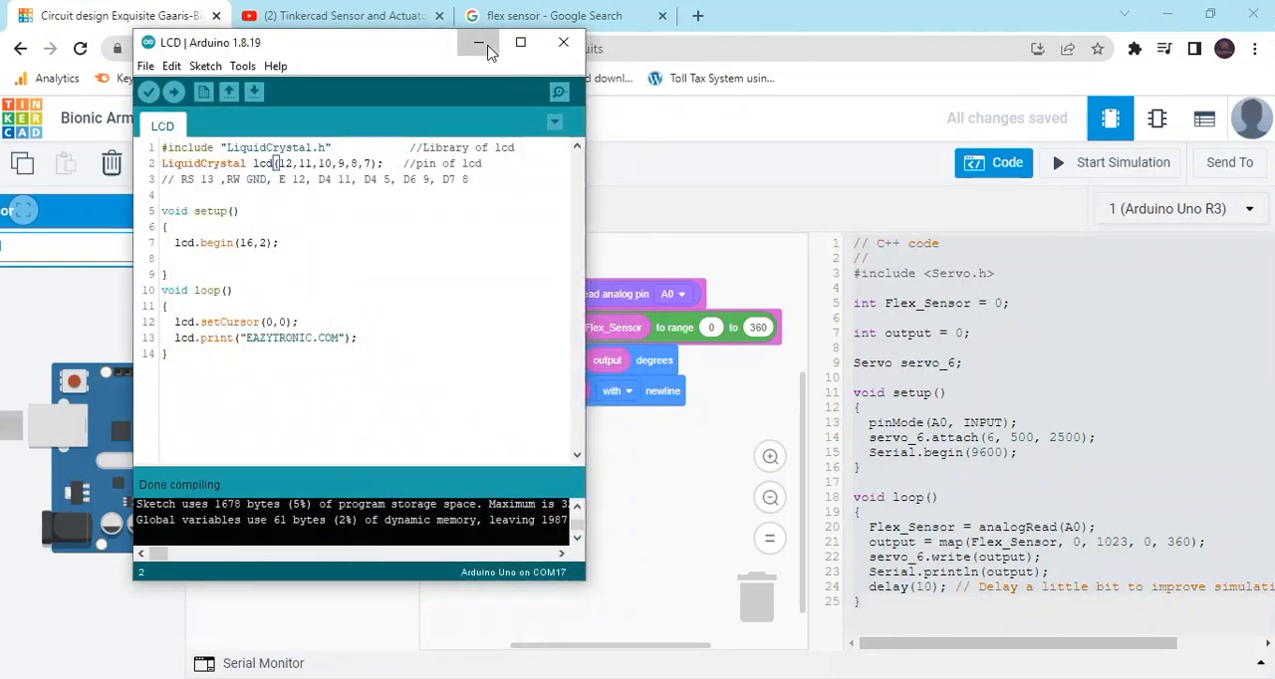
{"action": "left_click", "coordinate": [480, 43]}
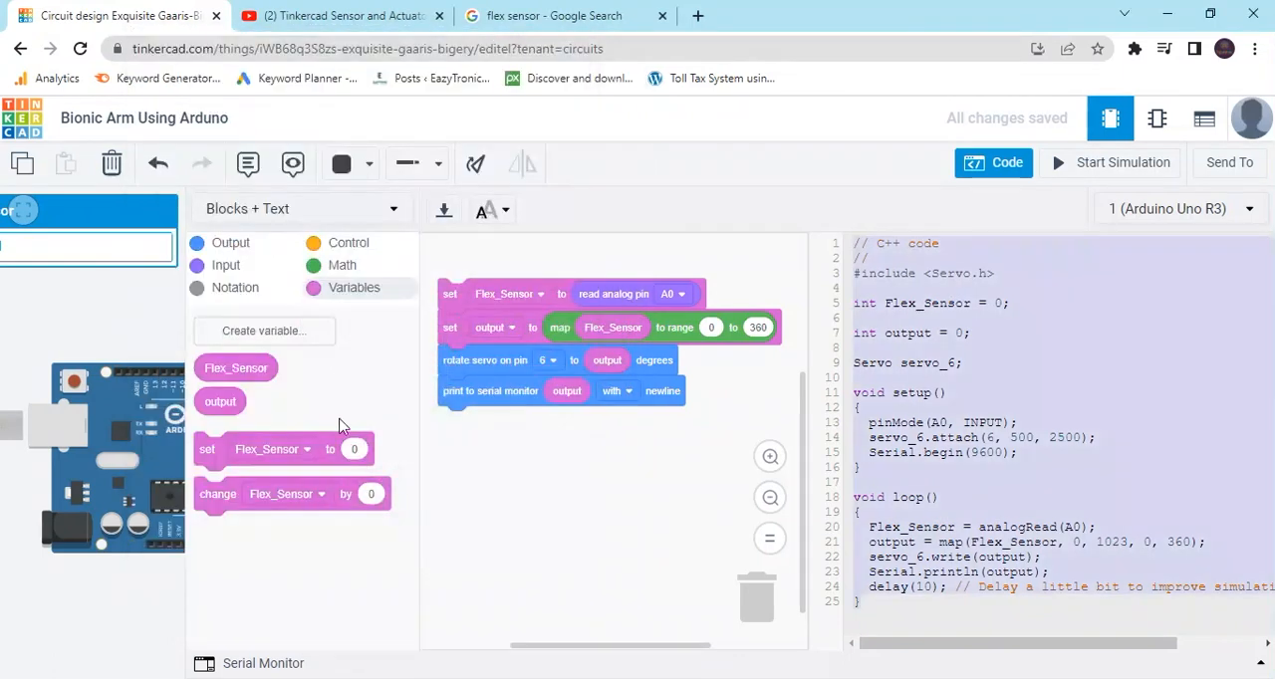
{"action": "left_click", "coordinate": [1001, 165]}
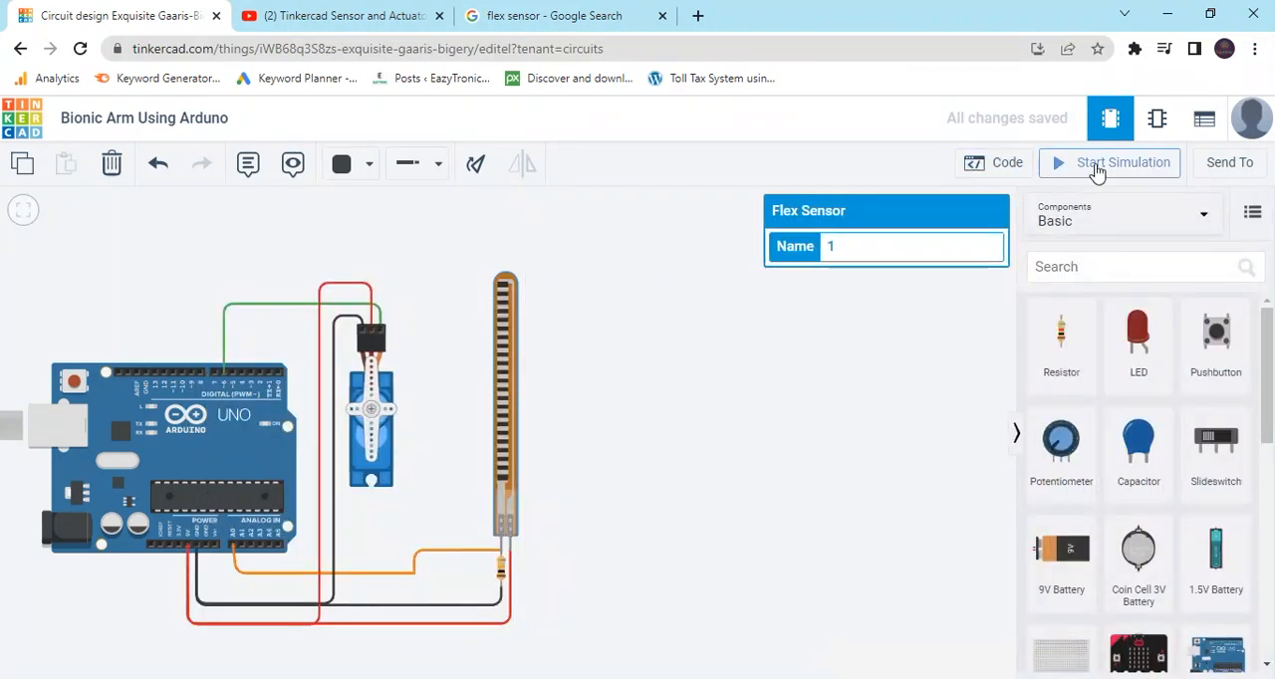
Simulate the circuit with the flex sensor bent to about 11°, and stop the simulation with the code editor reopened.
{"action": "left_click", "coordinate": [1096, 169]}
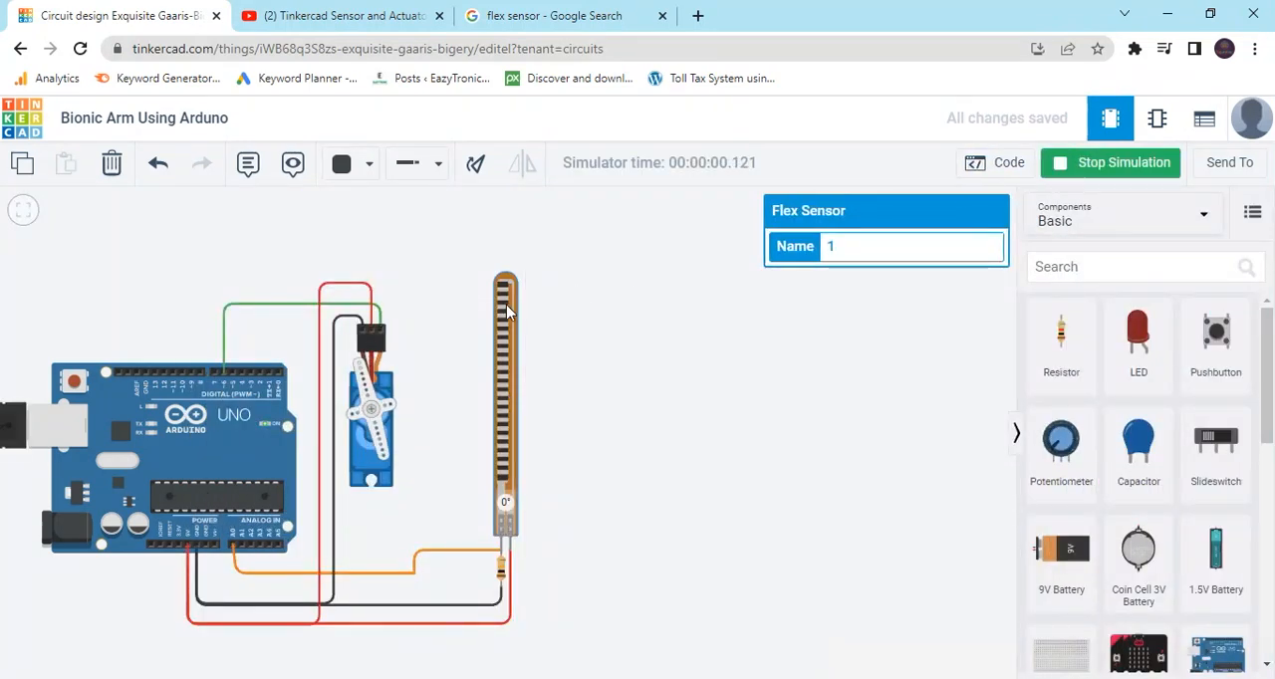
{"action": "left_click_drag", "start_coordinate": [506, 312], "coordinate": [503, 277]}
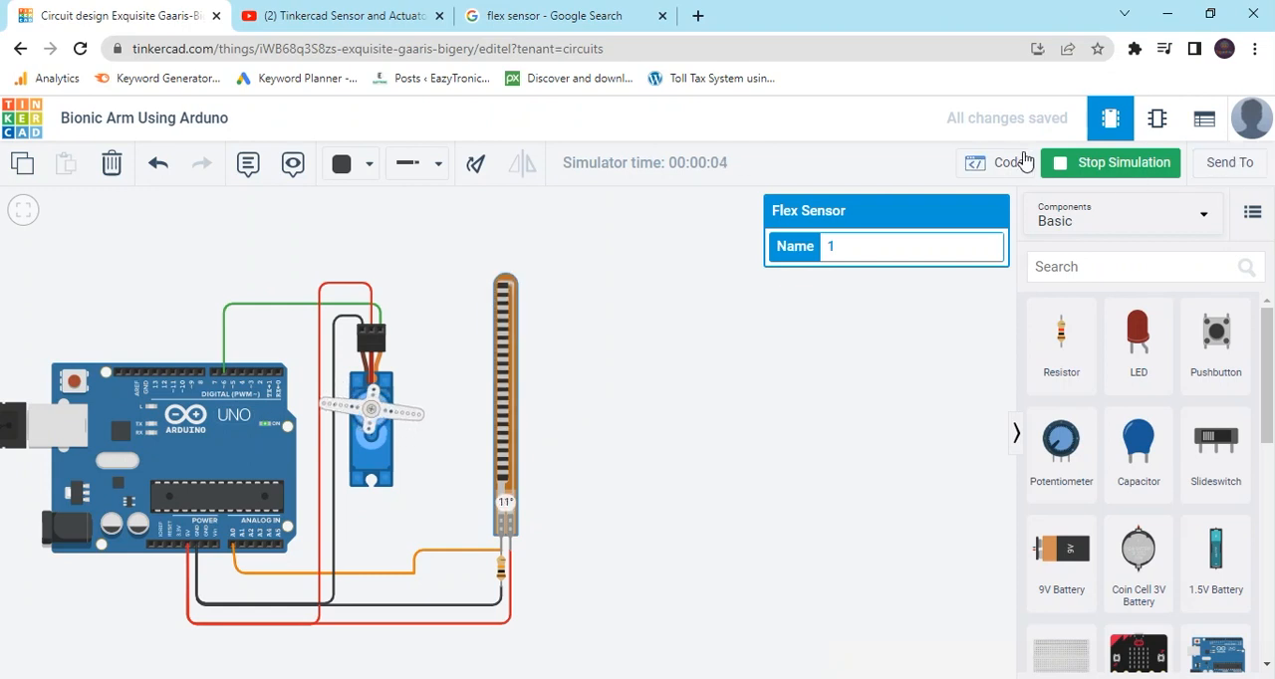
{"action": "left_click", "coordinate": [997, 162]}
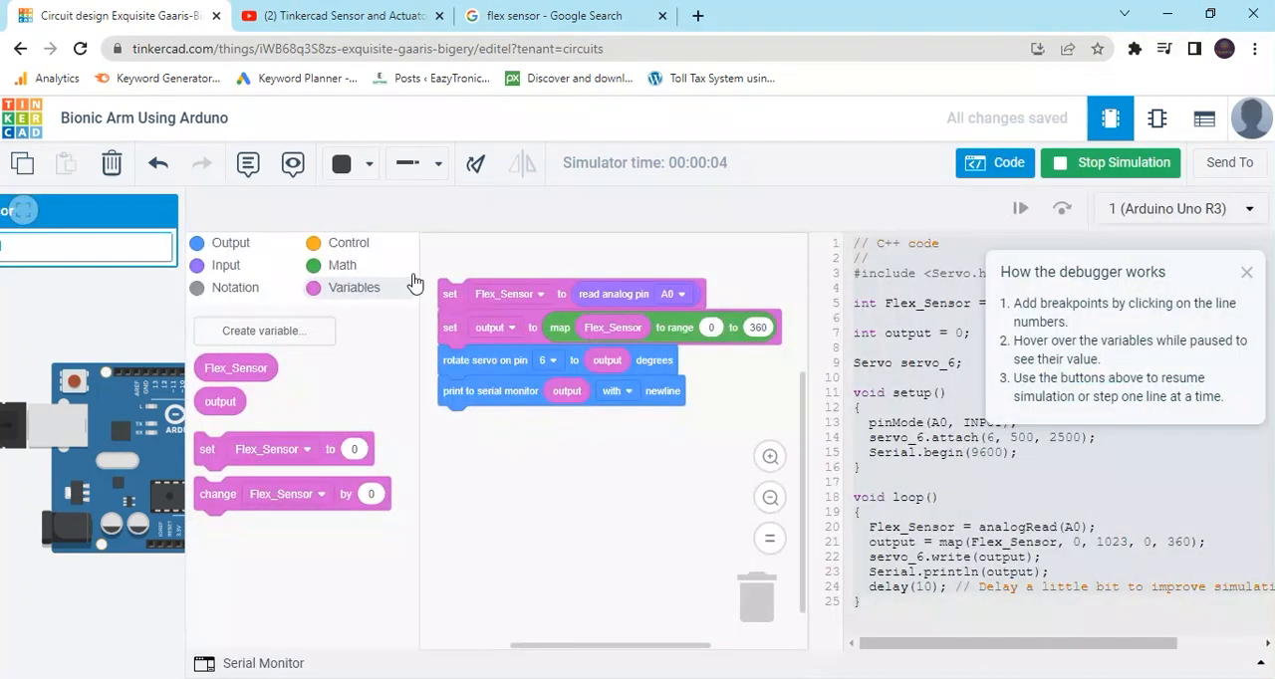
{"action": "left_click", "coordinate": [1094, 168]}
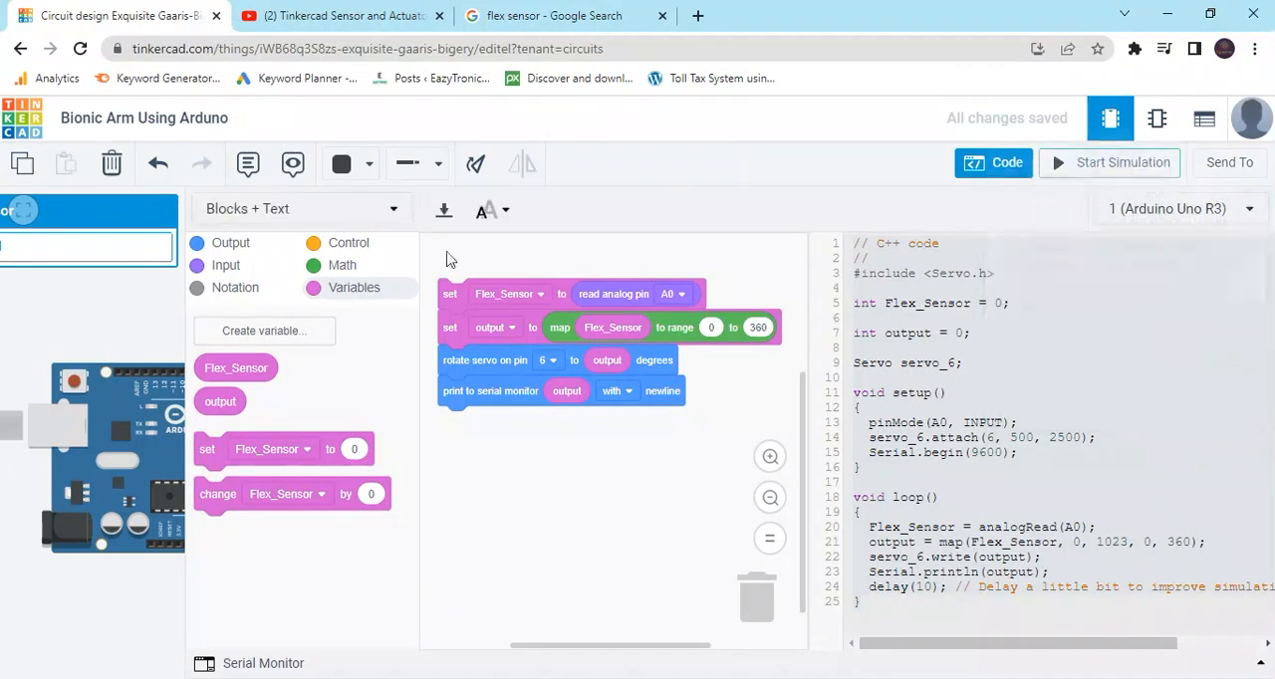
Switch the code editor to Blocks mode so the whole circuit shows beside the blocks.
{"action": "left_click", "coordinate": [395, 210]}
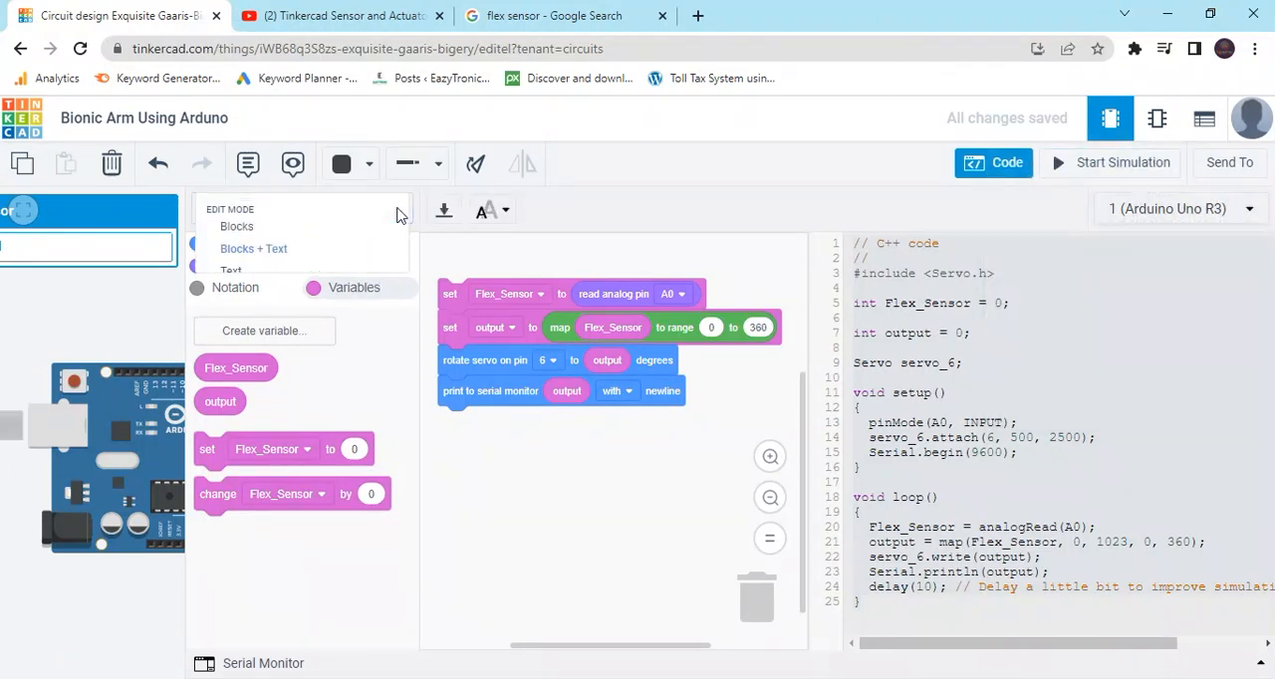
{"action": "left_click", "coordinate": [349, 231]}
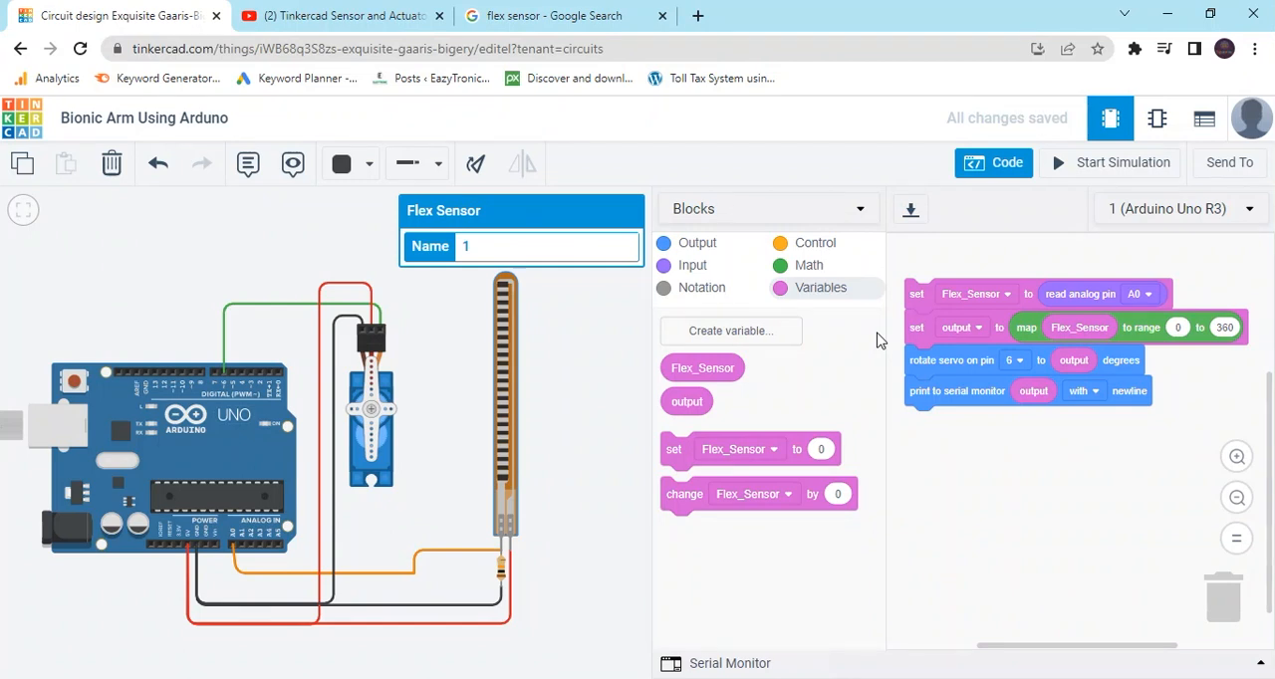
{"action": "left_click_drag", "start_coordinate": [555, 422], "coordinate": [571, 417]}
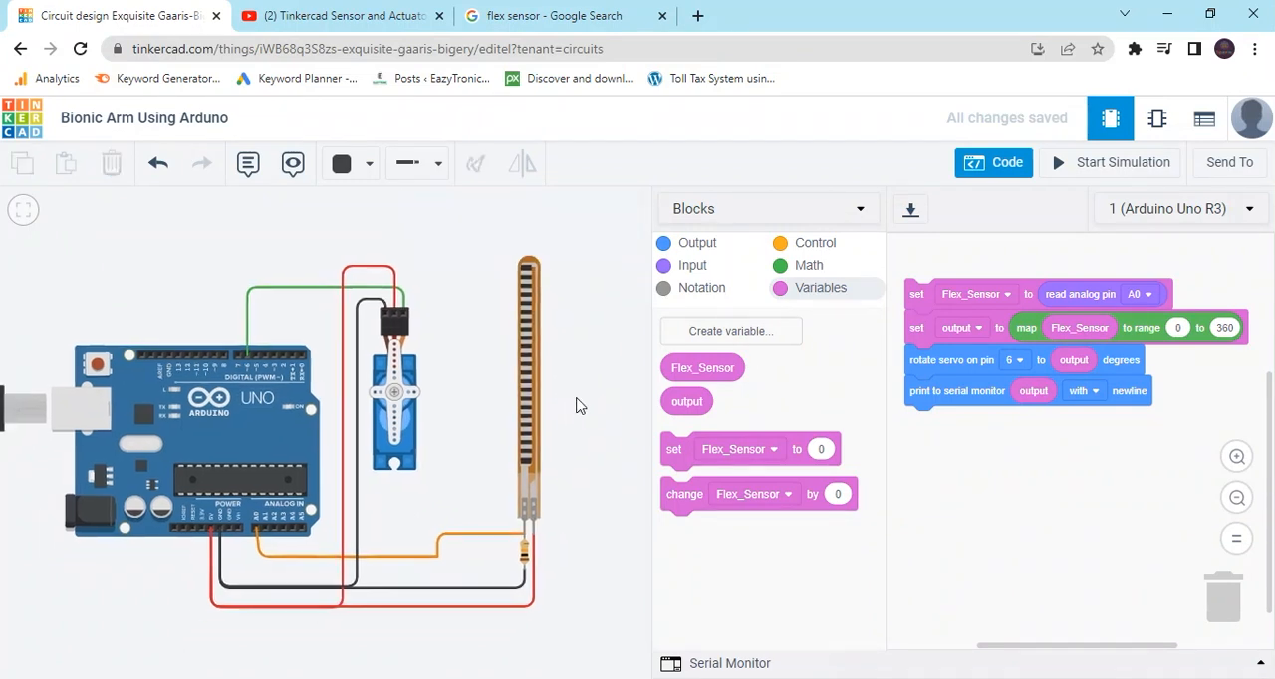